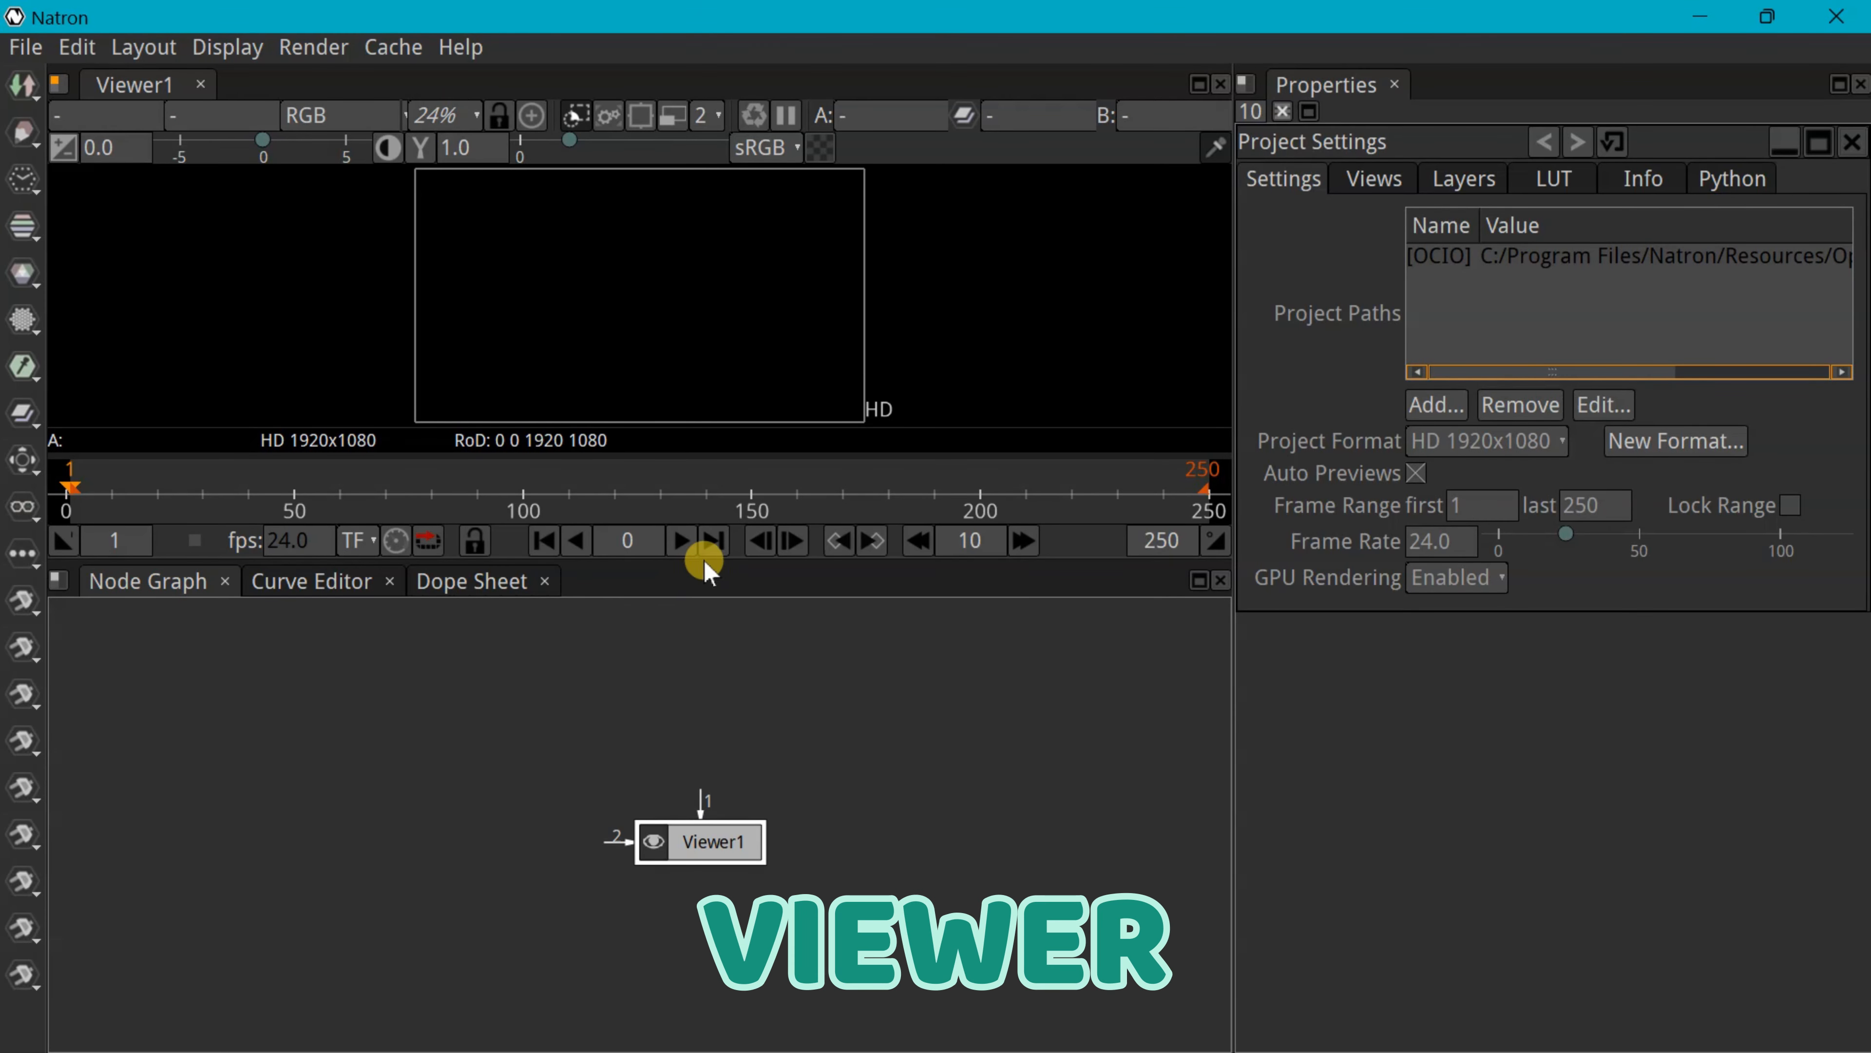
Enlarge the viewer above the node graph and move Viewer1 up and to the right
{"action": "left_click_drag", "start_coordinate": [705, 554], "coordinate": [680, 663]}
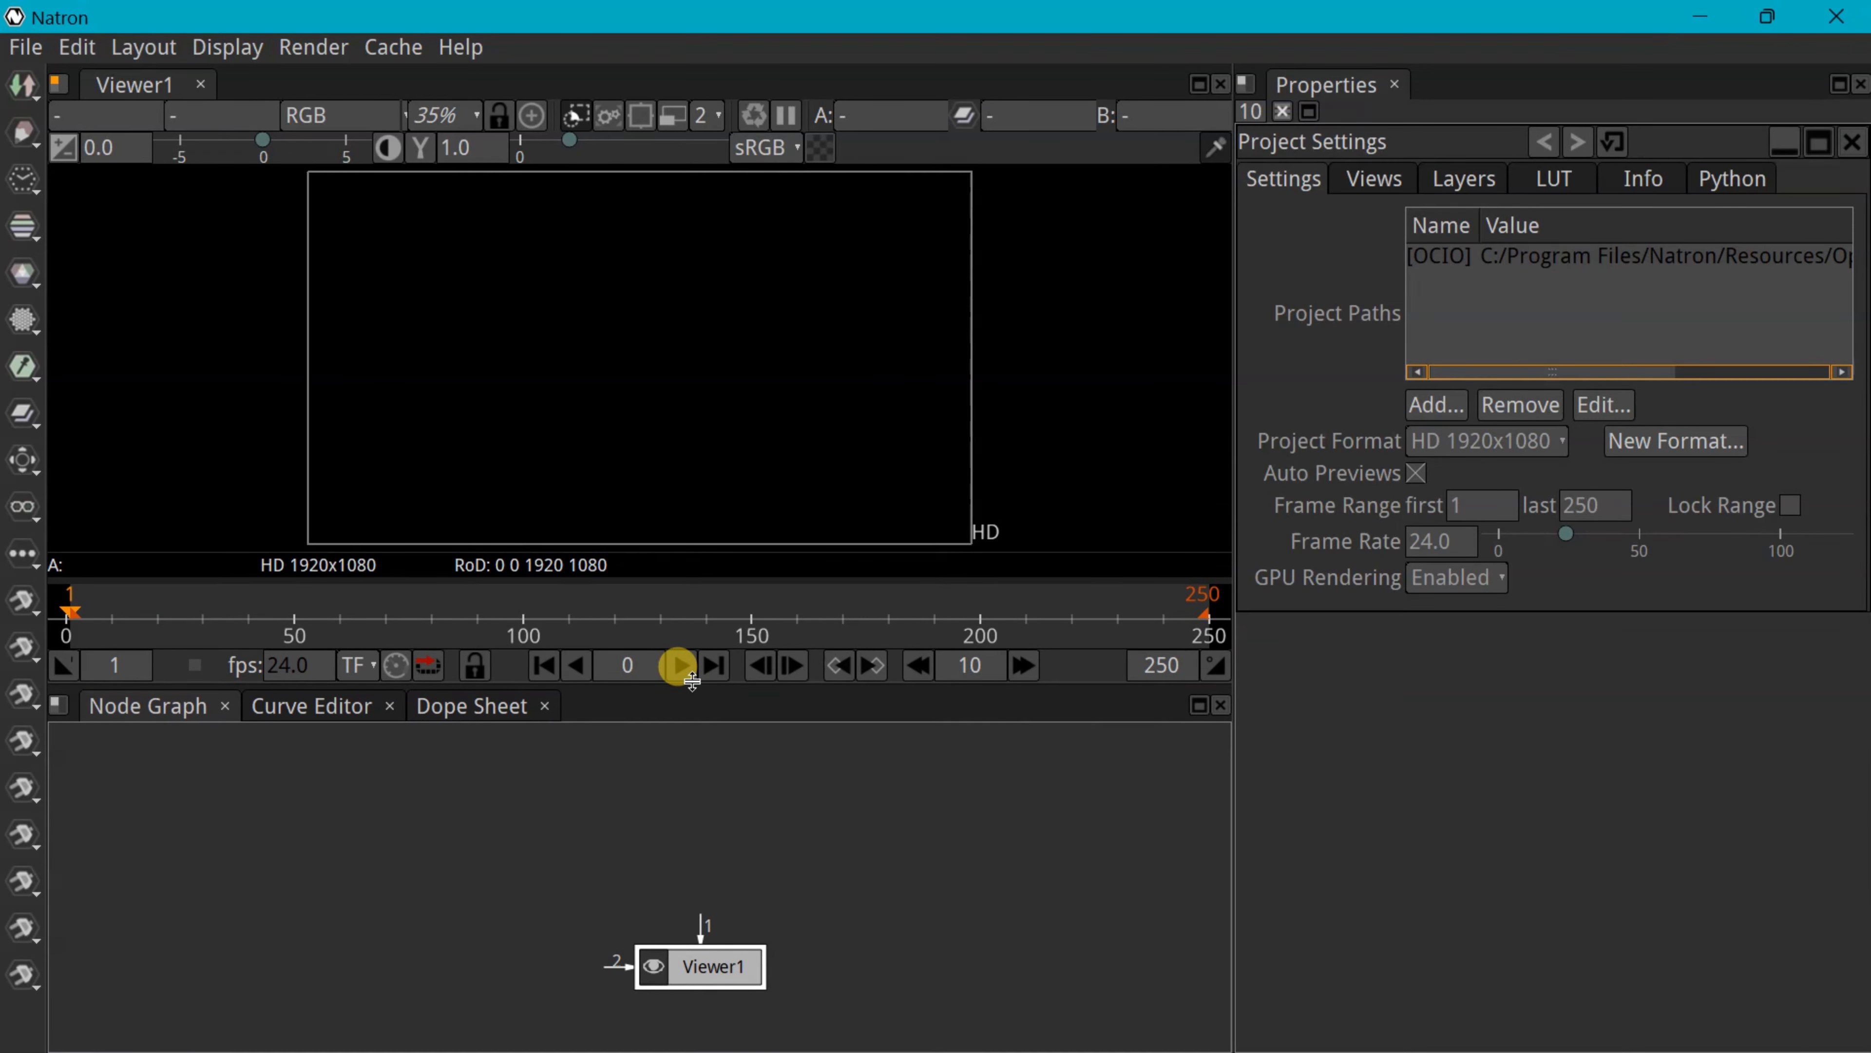
{"action": "left_click_drag", "start_coordinate": [700, 980], "coordinate": [970, 858]}
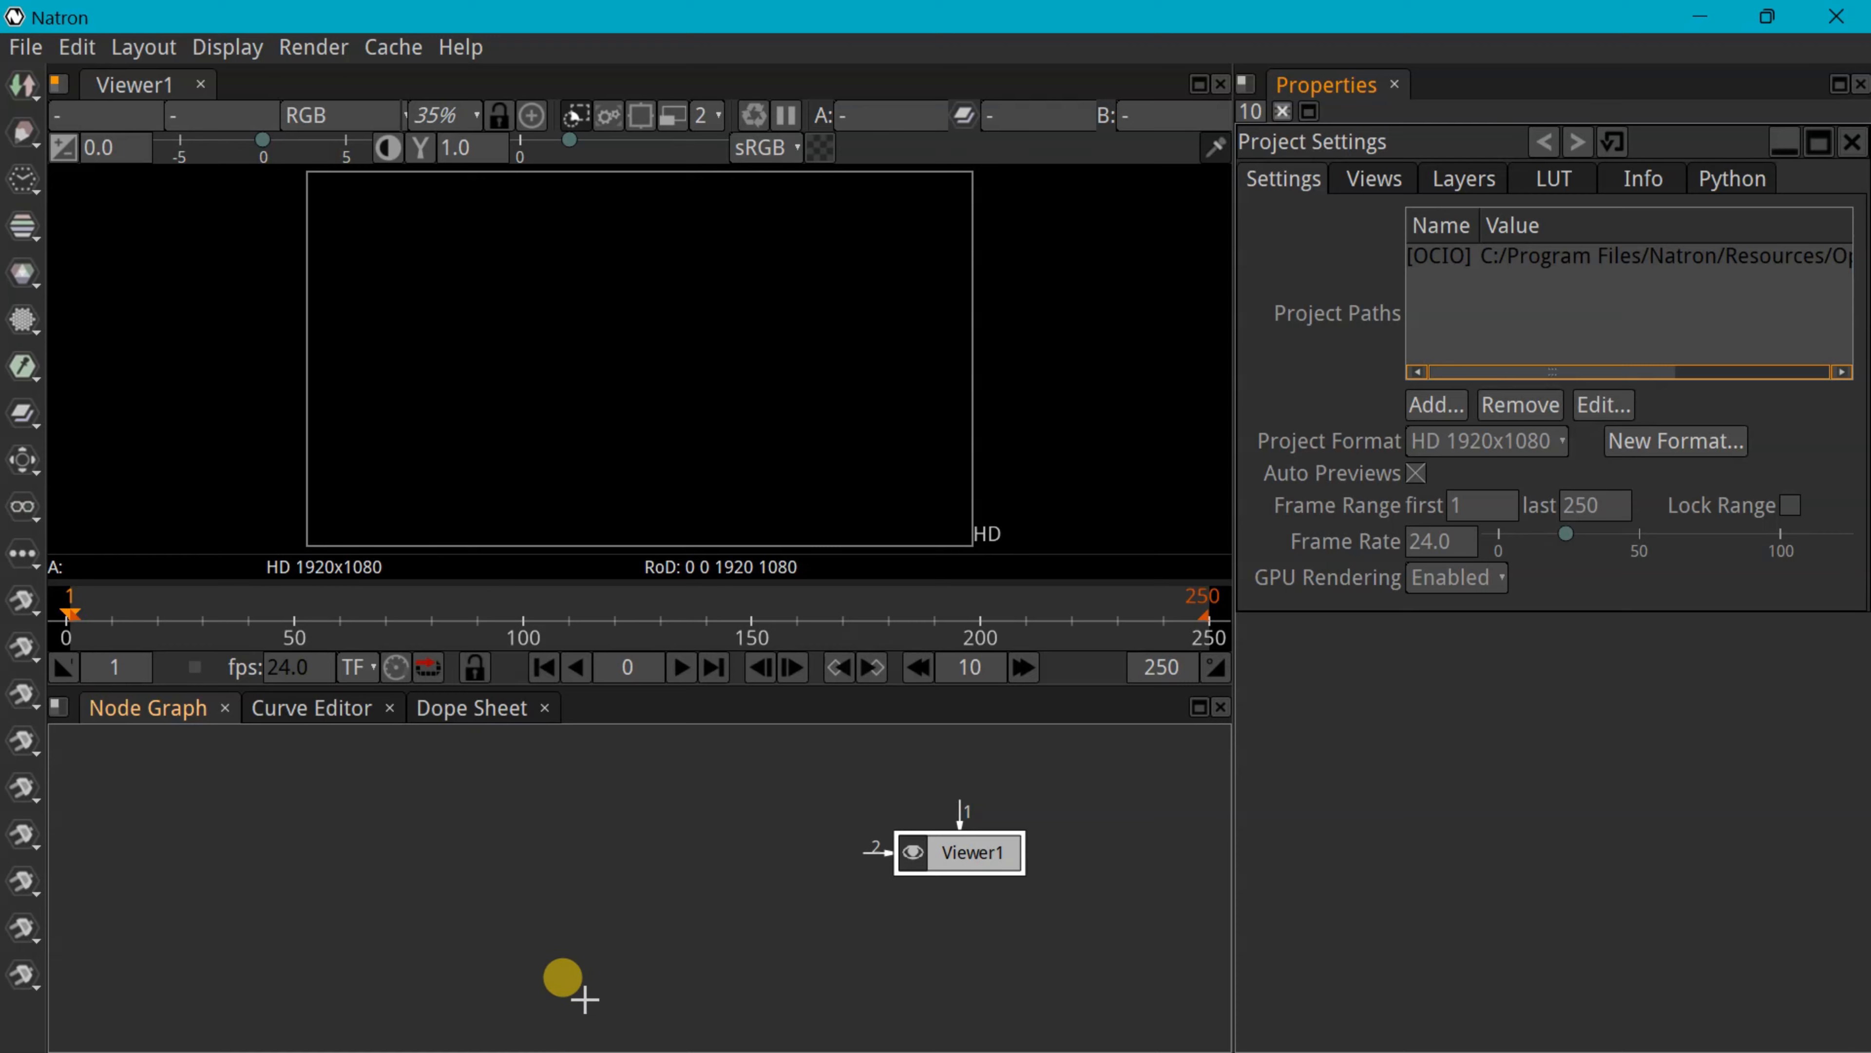
Import esquiando.mp4 from File Explorer into the node graph as Read1
{"action": "key", "text": "alt+Tab"}
{"action": "left_click_drag", "start_coordinate": [1291, 326], "coordinate": [1474, 194]}
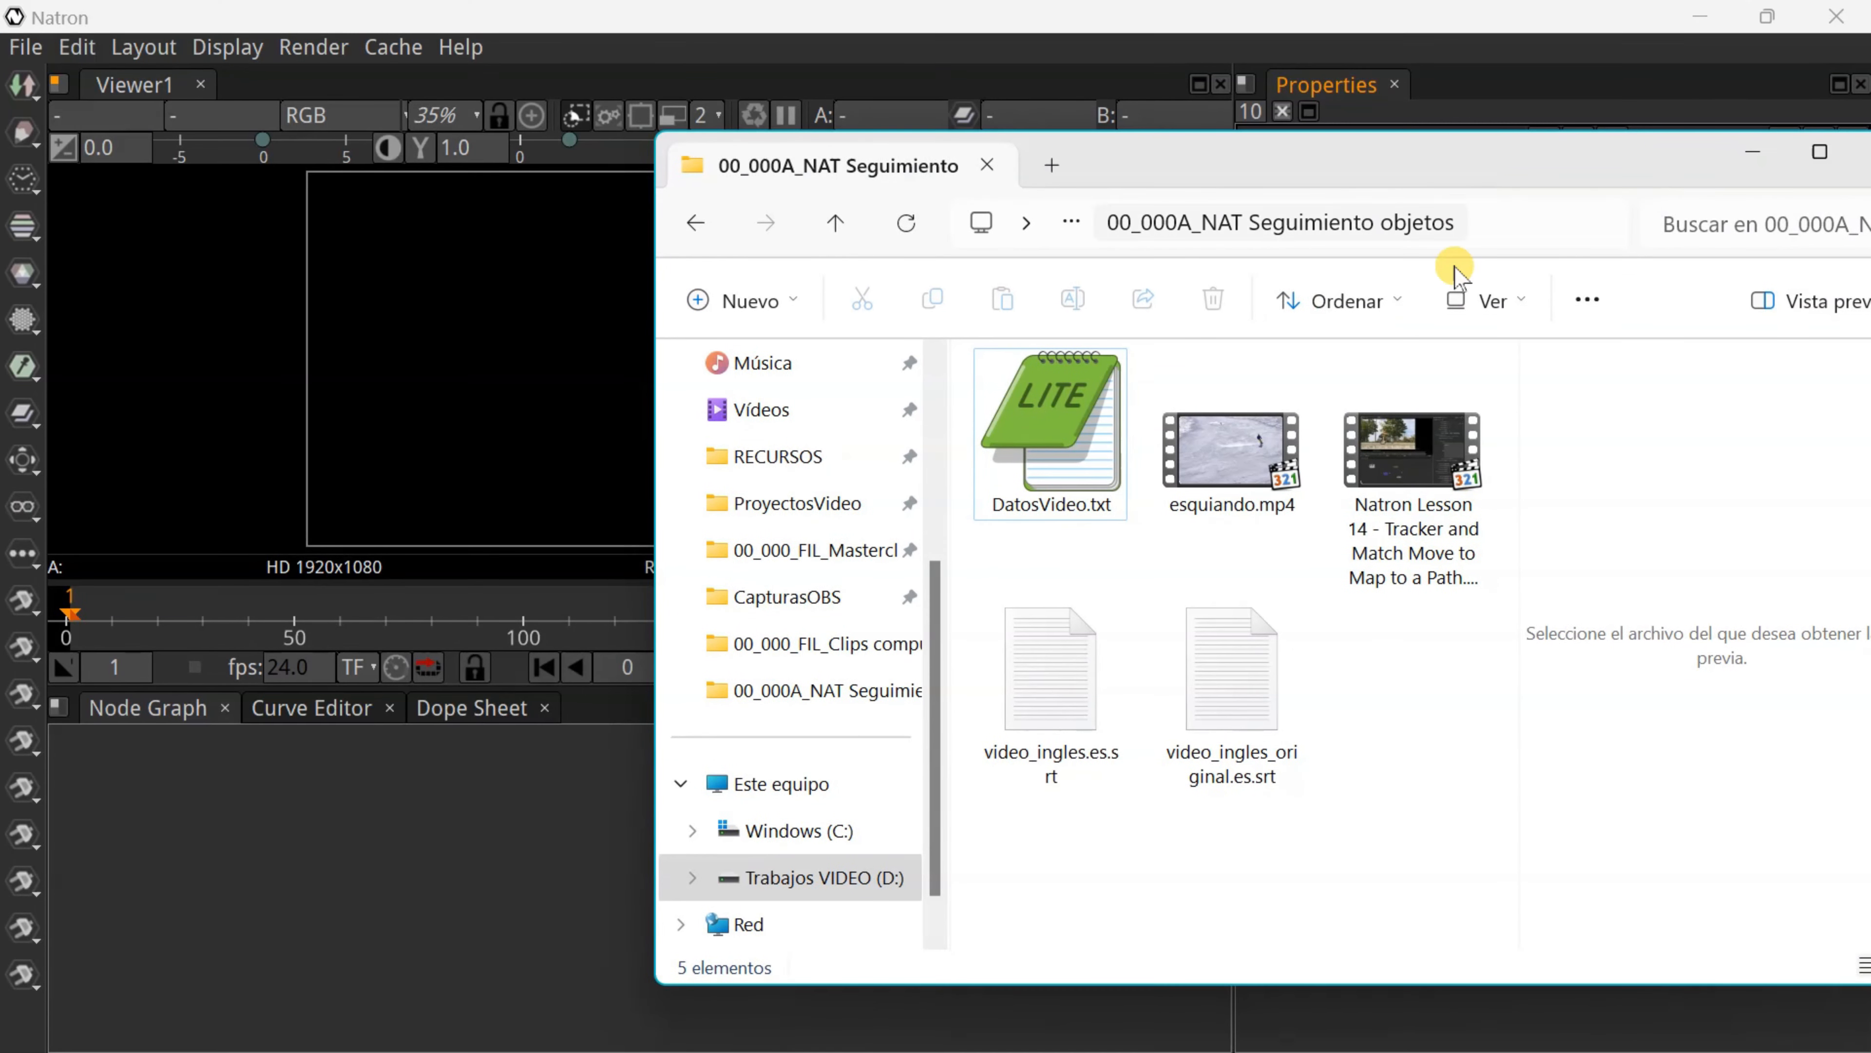
{"action": "left_click_drag", "start_coordinate": [1214, 472], "coordinate": [352, 802]}
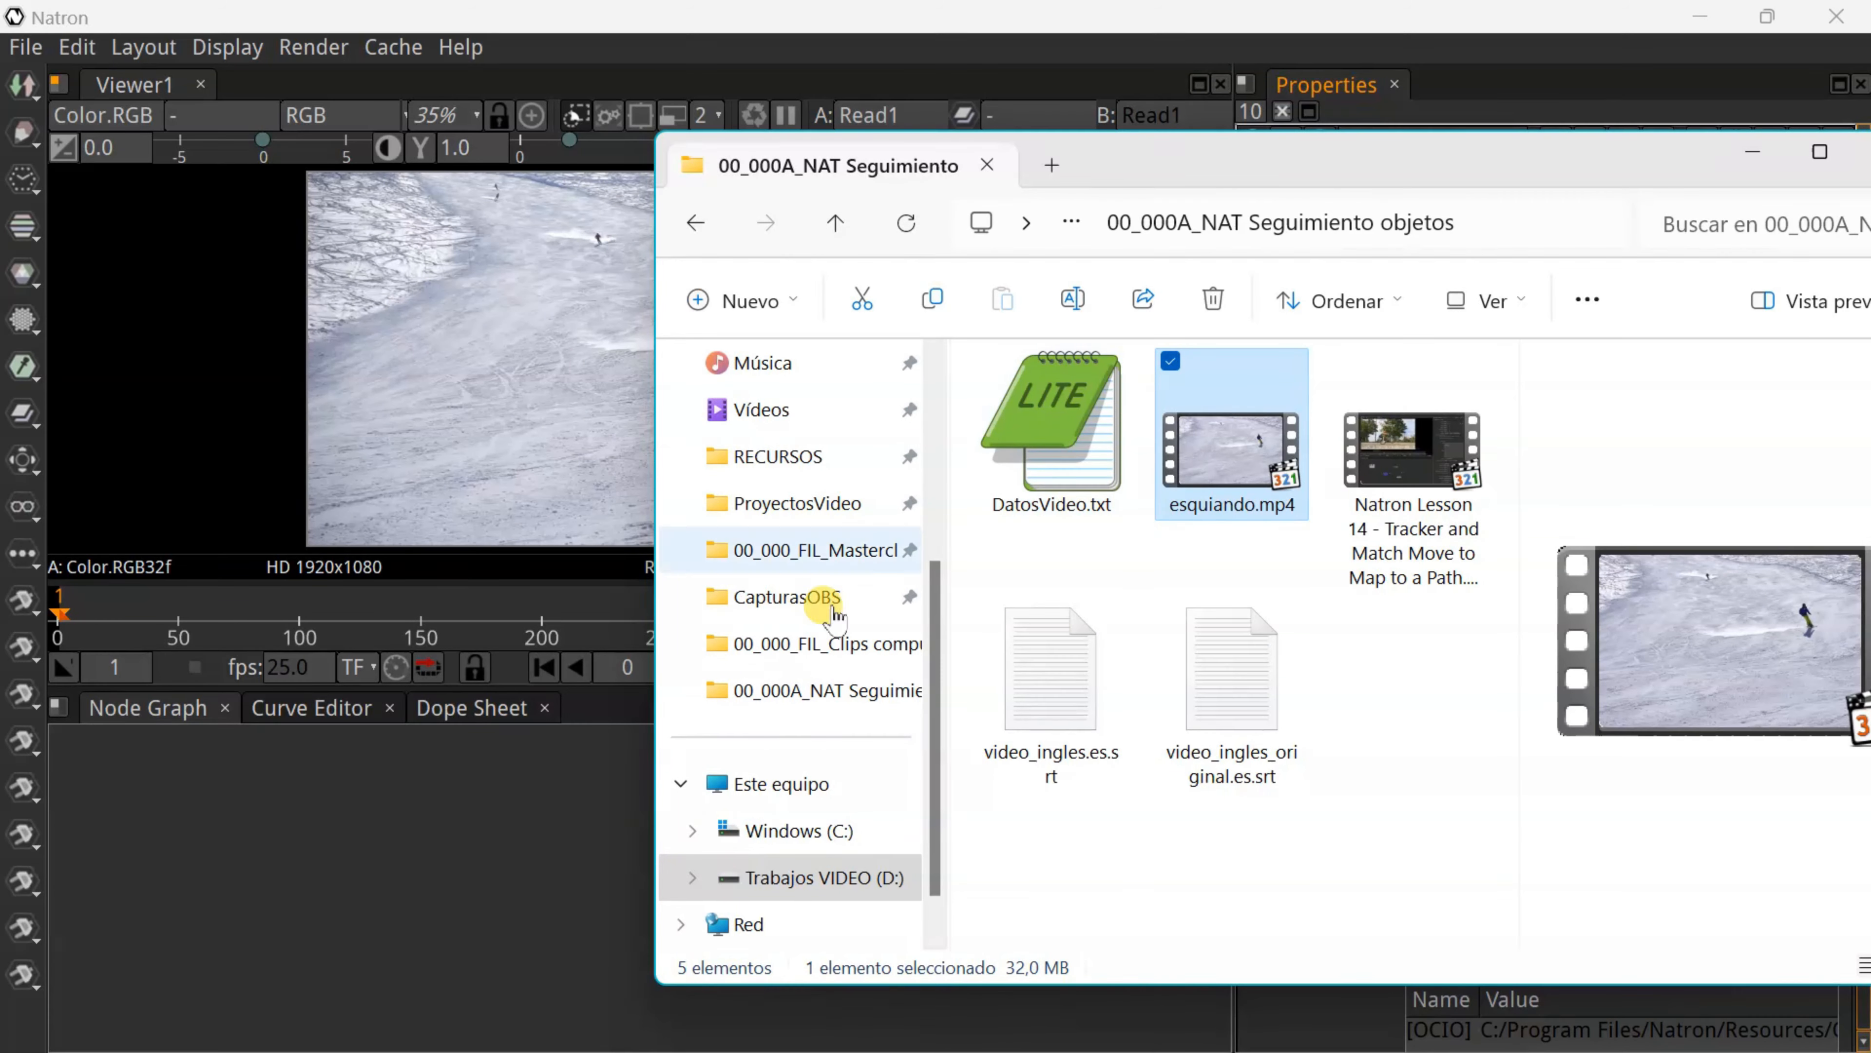
{"action": "left_click", "coordinate": [1756, 155]}
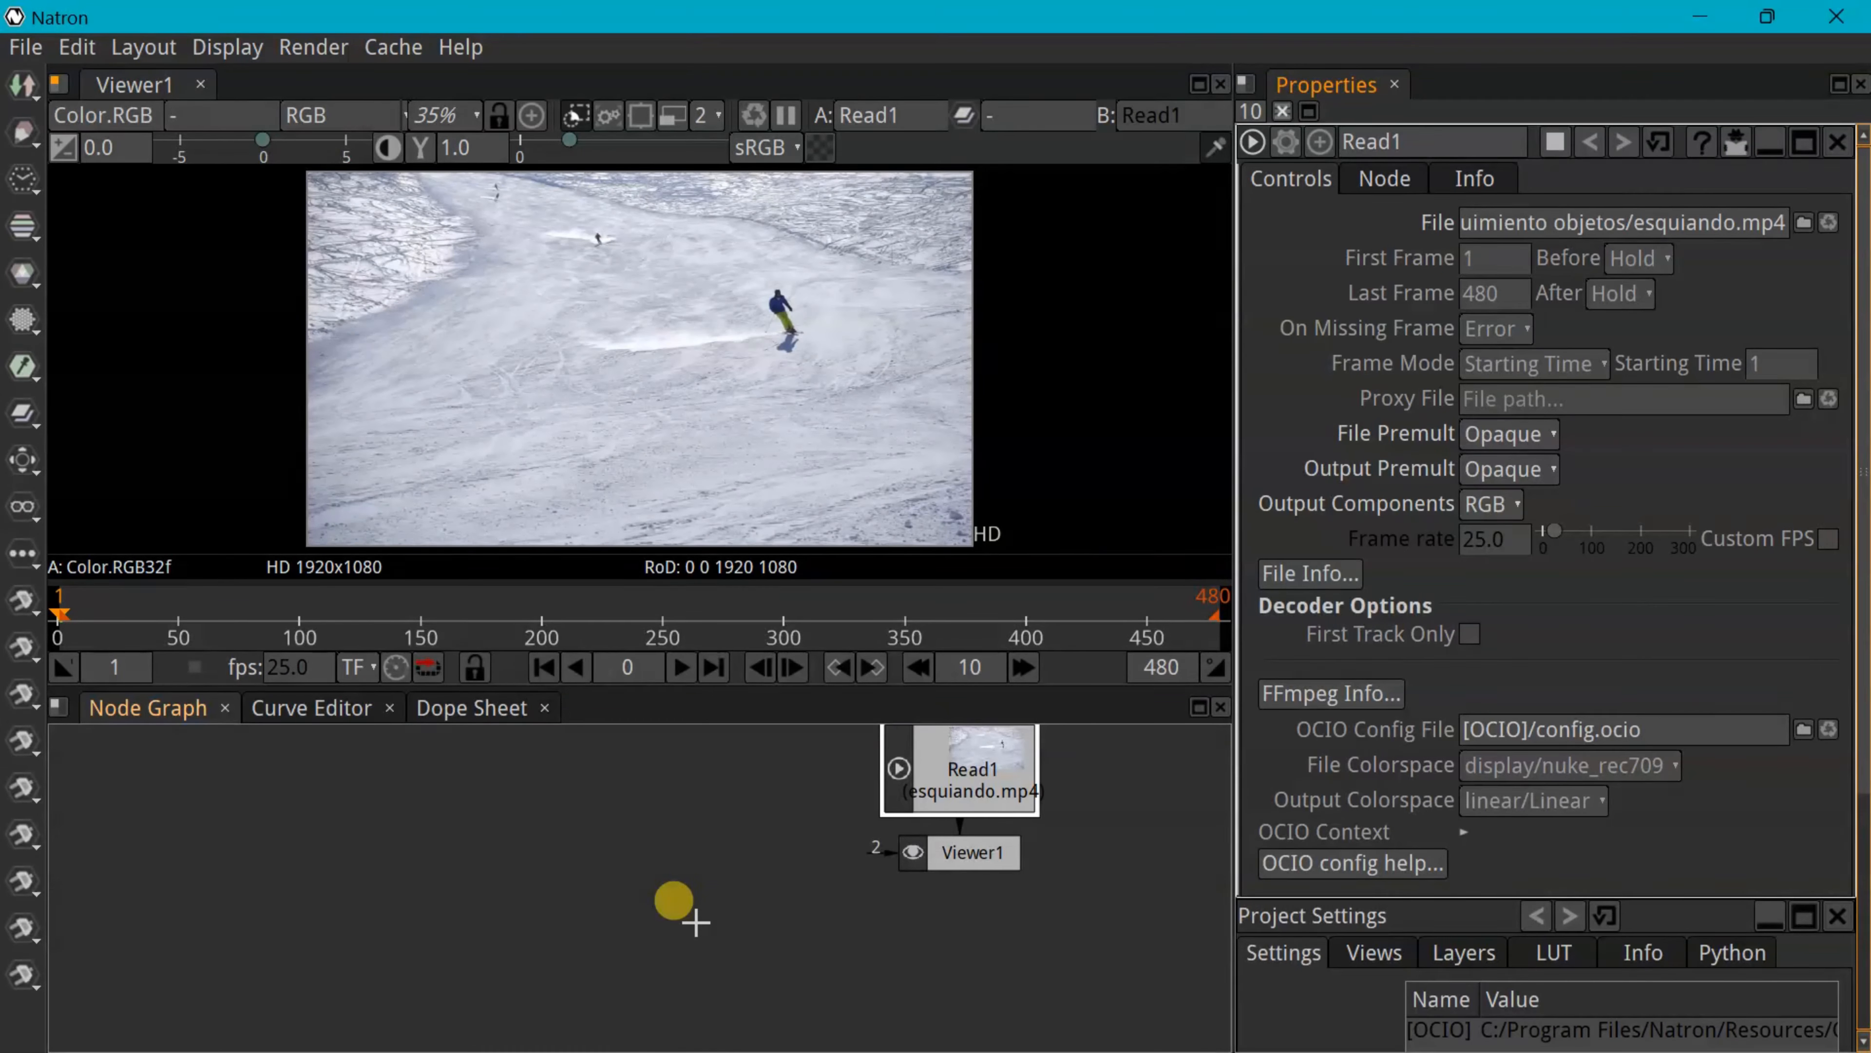
Arrange Read1 and Viewer1 in the graph and play the skiing clip
{"action": "left_click_drag", "start_coordinate": [965, 773], "coordinate": [498, 816]}
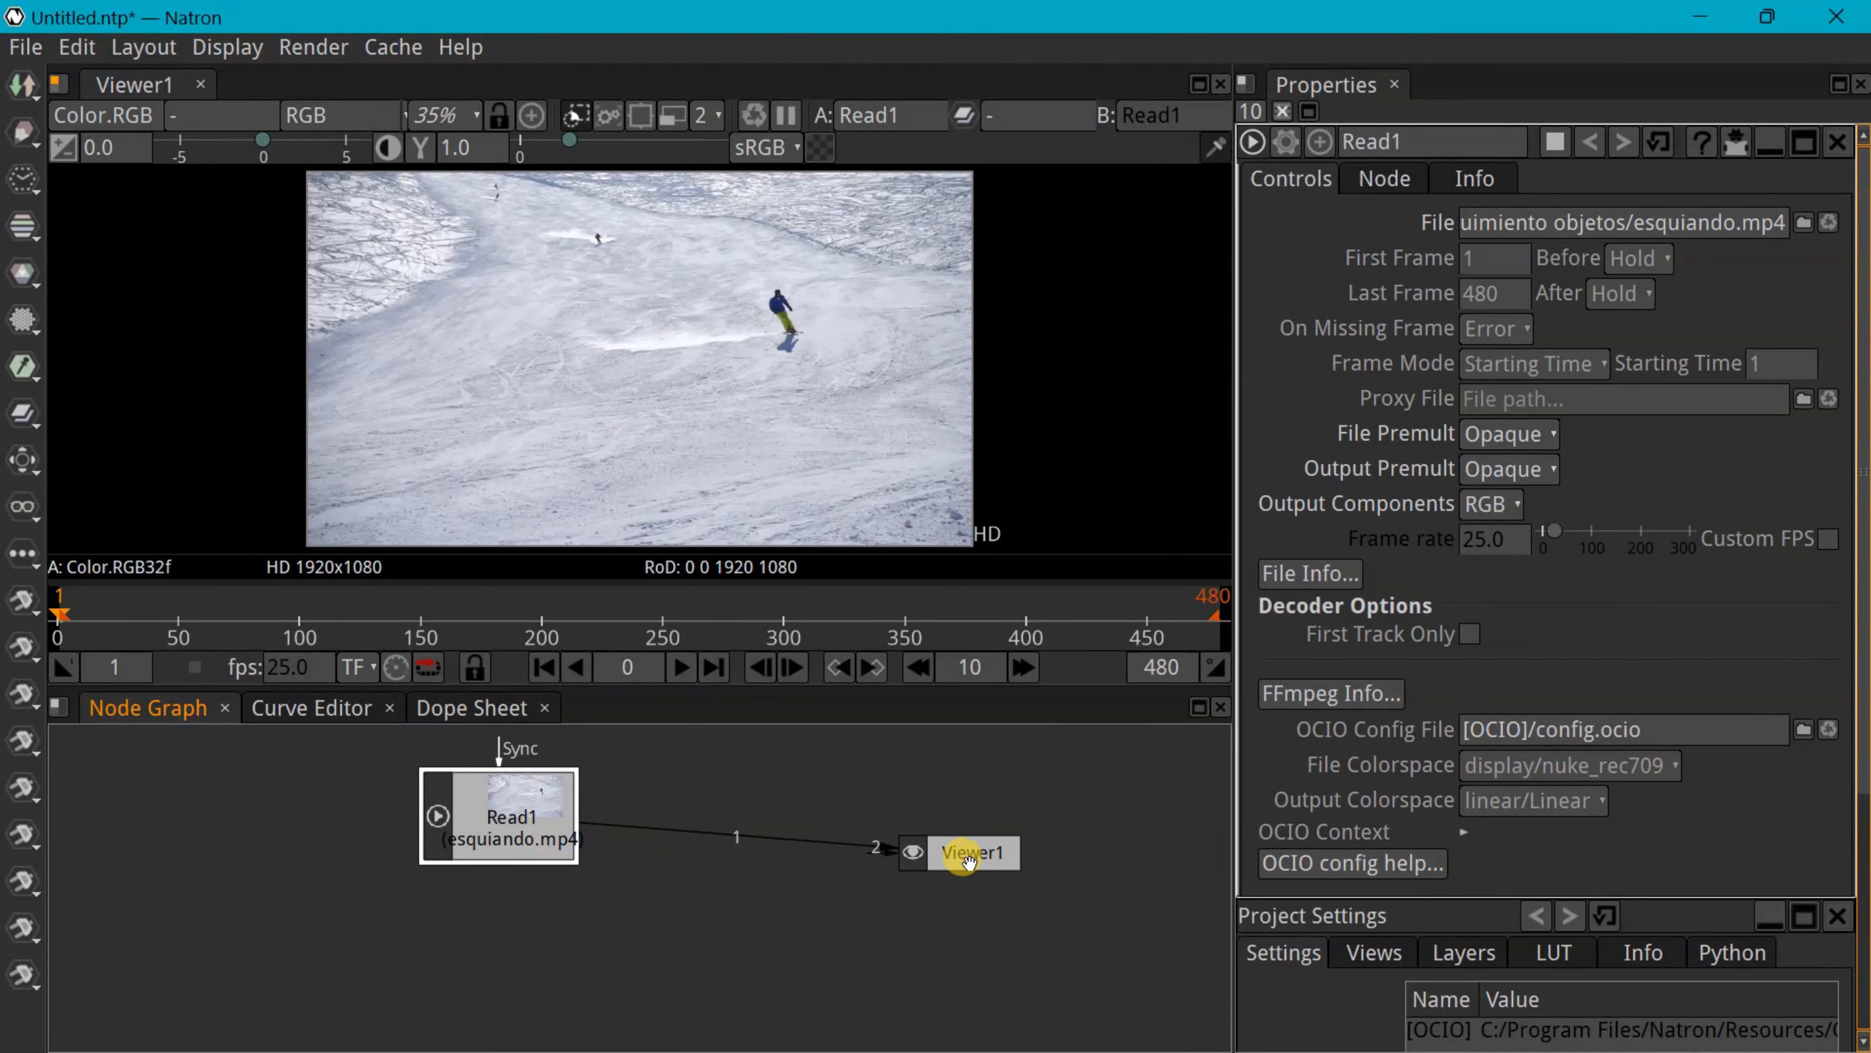
{"action": "left_click_drag", "start_coordinate": [958, 852], "coordinate": [810, 943]}
{"action": "left_click_drag", "start_coordinate": [510, 838], "coordinate": [430, 849]}
{"action": "left_click", "coordinate": [677, 668]}
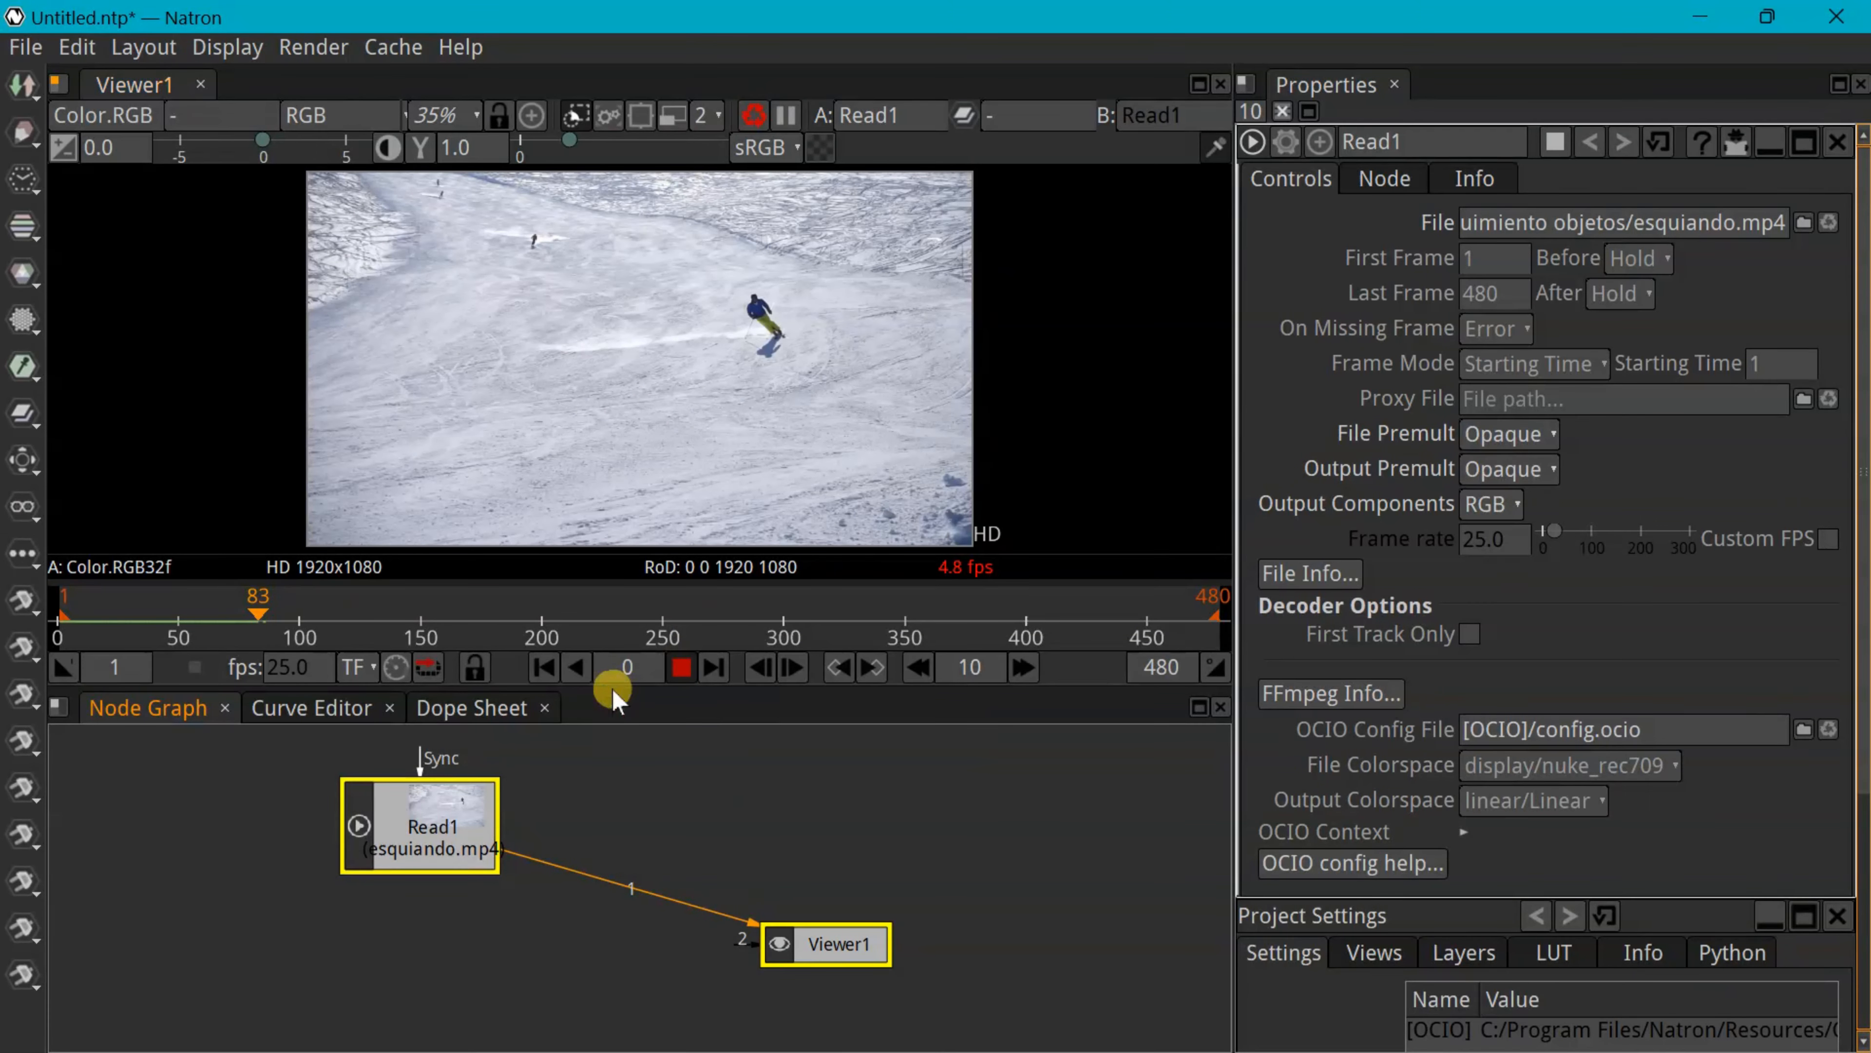
Stop playback and scrub the timeline to frame 255, then to frame 430
{"action": "left_click", "coordinate": [676, 667]}
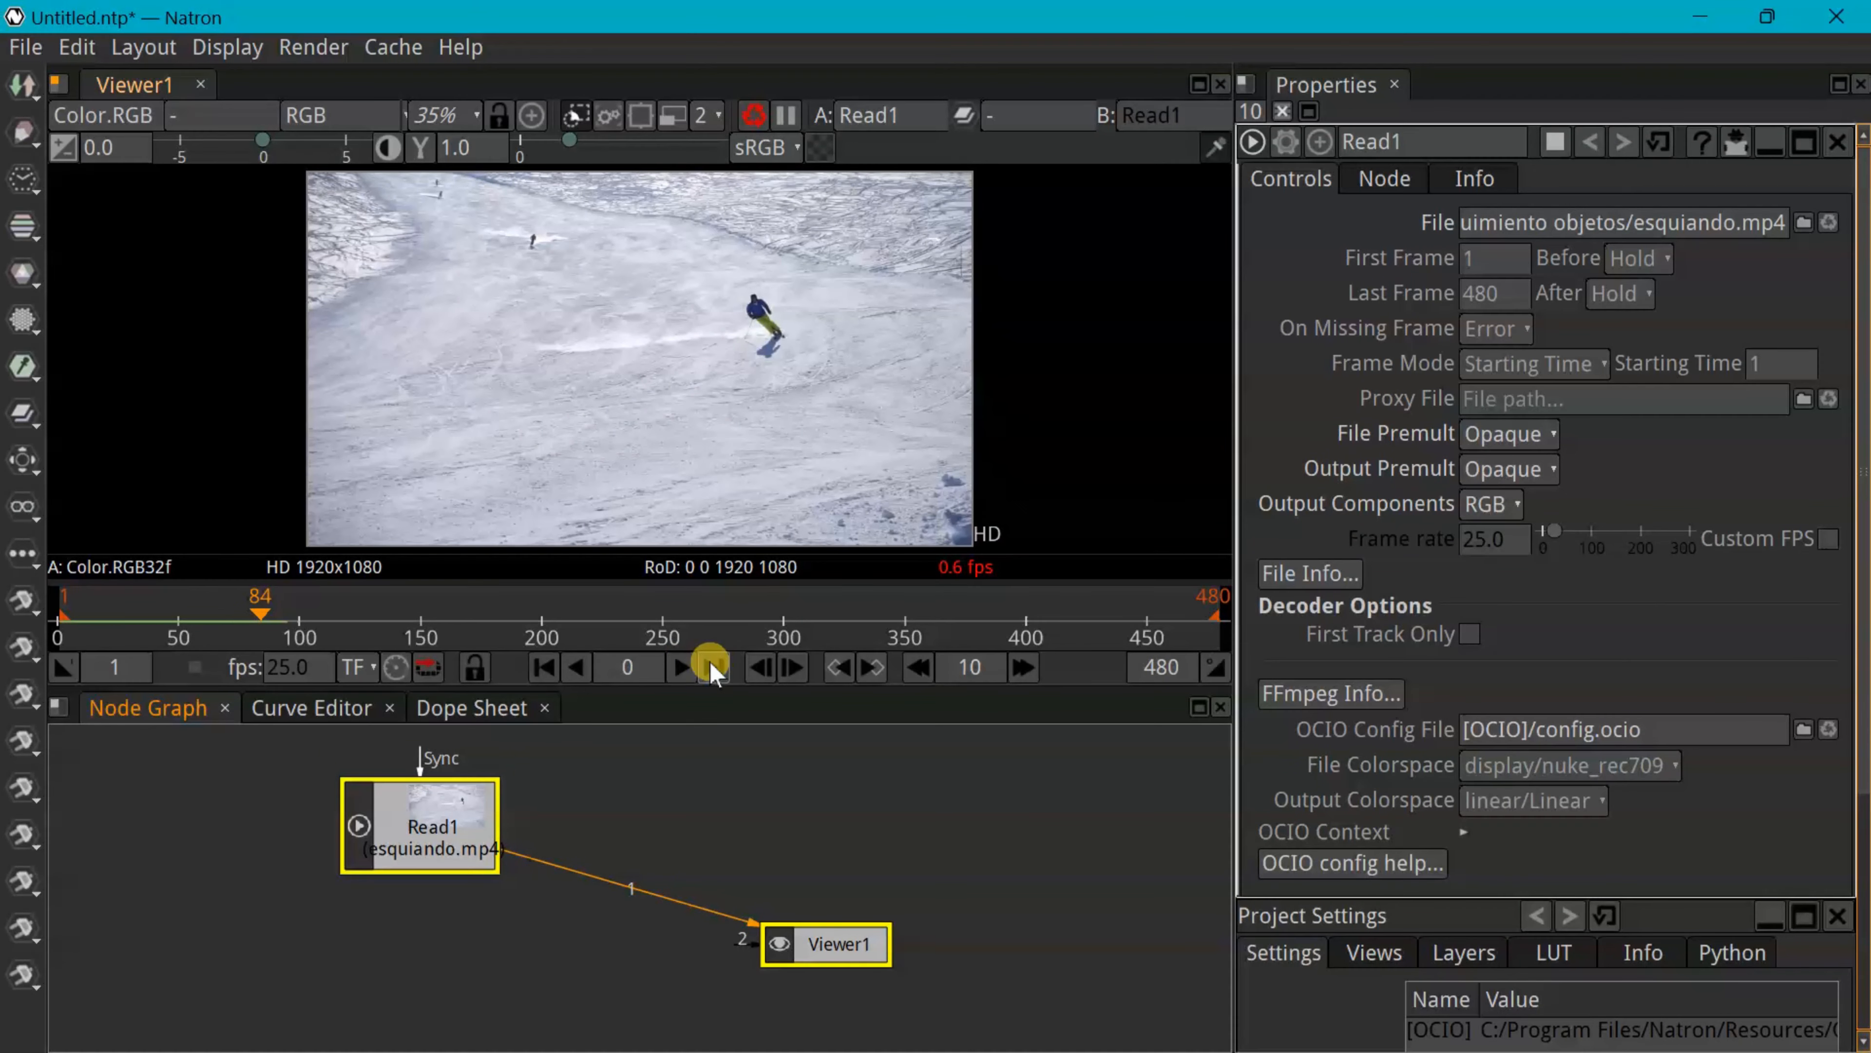
{"action": "left_click_drag", "start_coordinate": [259, 615], "coordinate": [424, 652]}
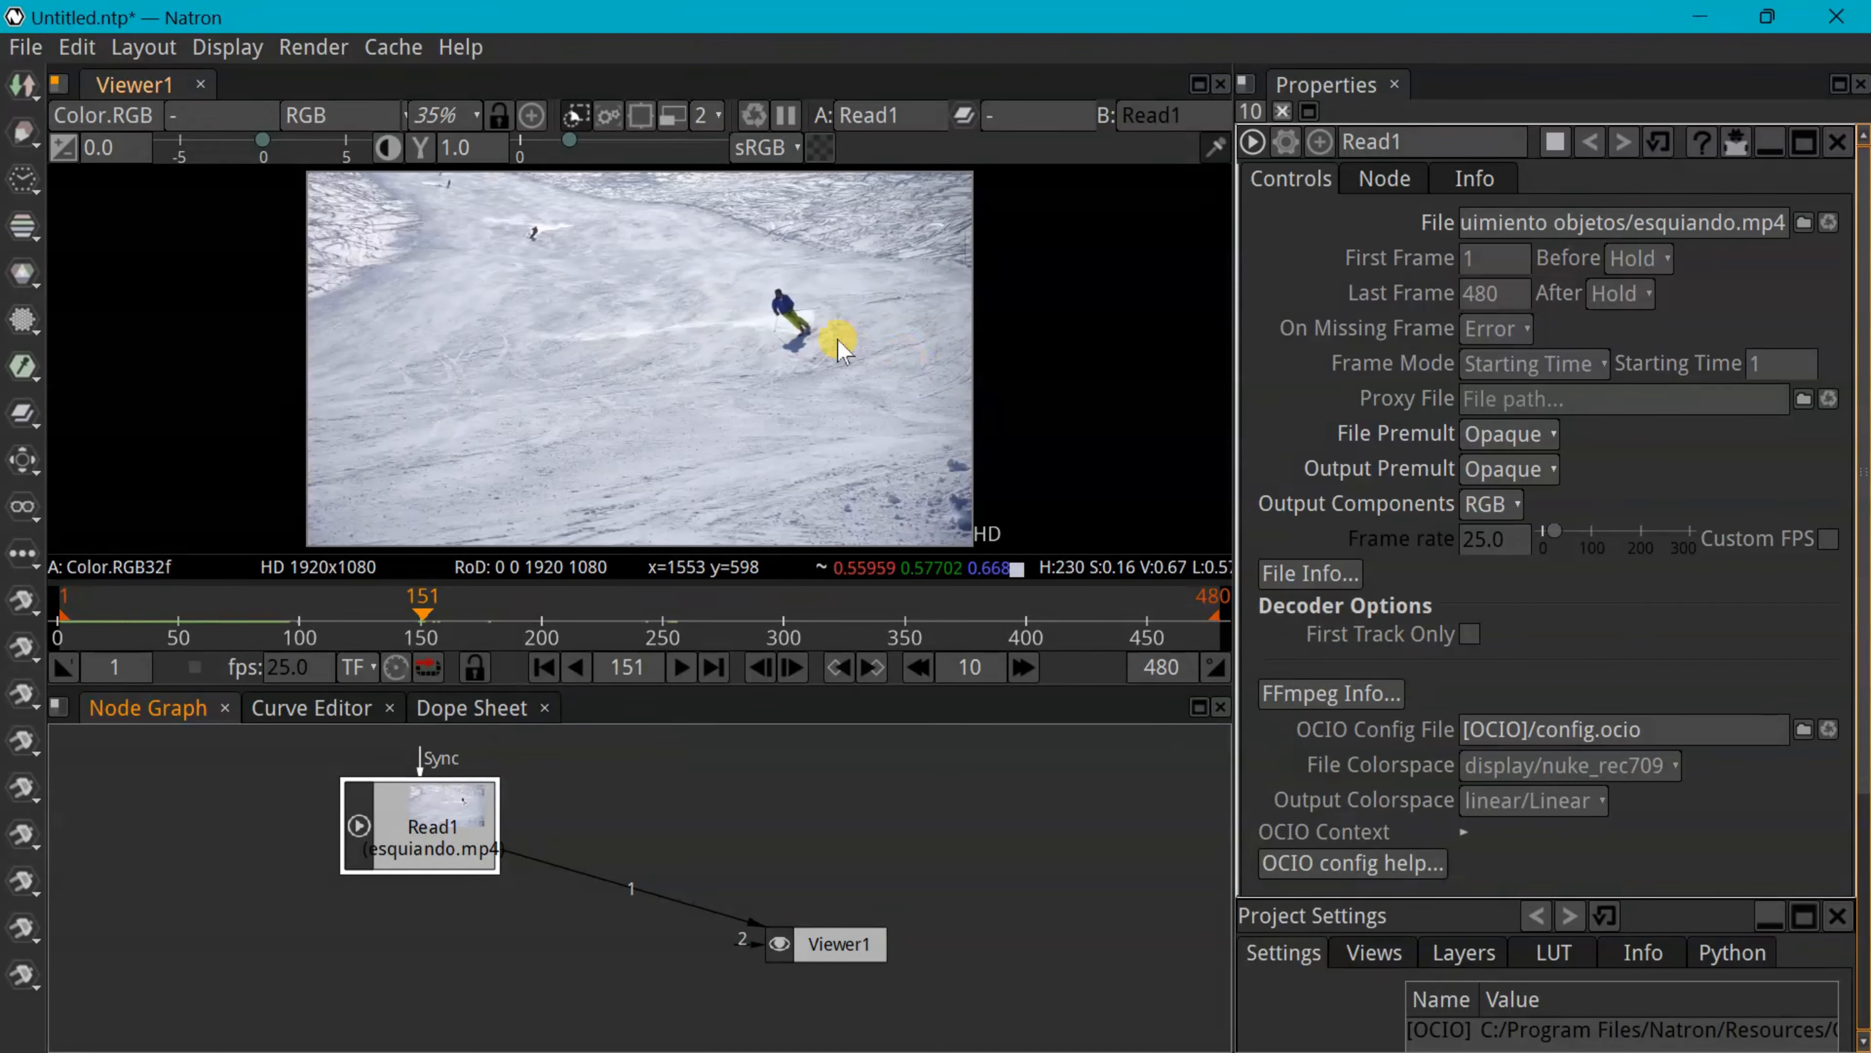
{"action": "left_click_drag", "start_coordinate": [422, 614], "coordinate": [1093, 611]}
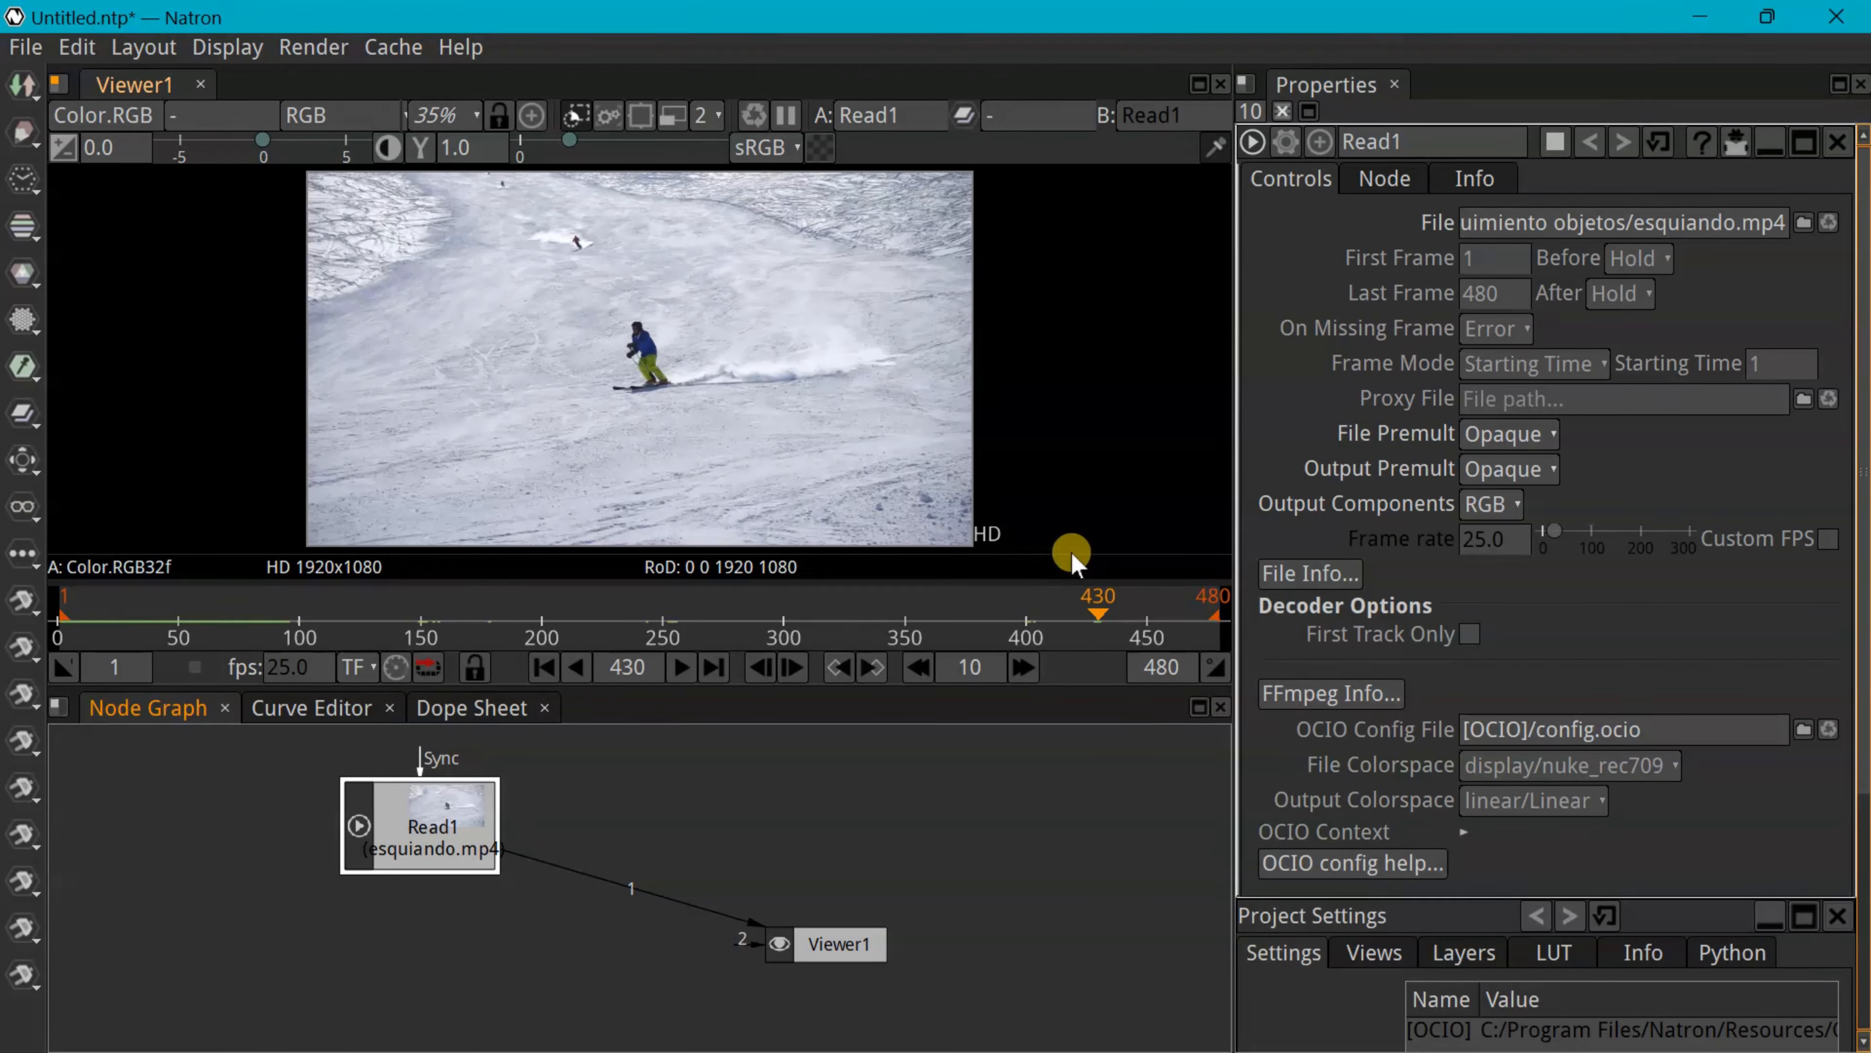
Set the project frame range to 150–430 and tidy the Read1 and Viewer1 nodes
{"action": "scroll", "coordinate": [1632, 759], "scroll_direction": "down", "scroll_amount": 5}
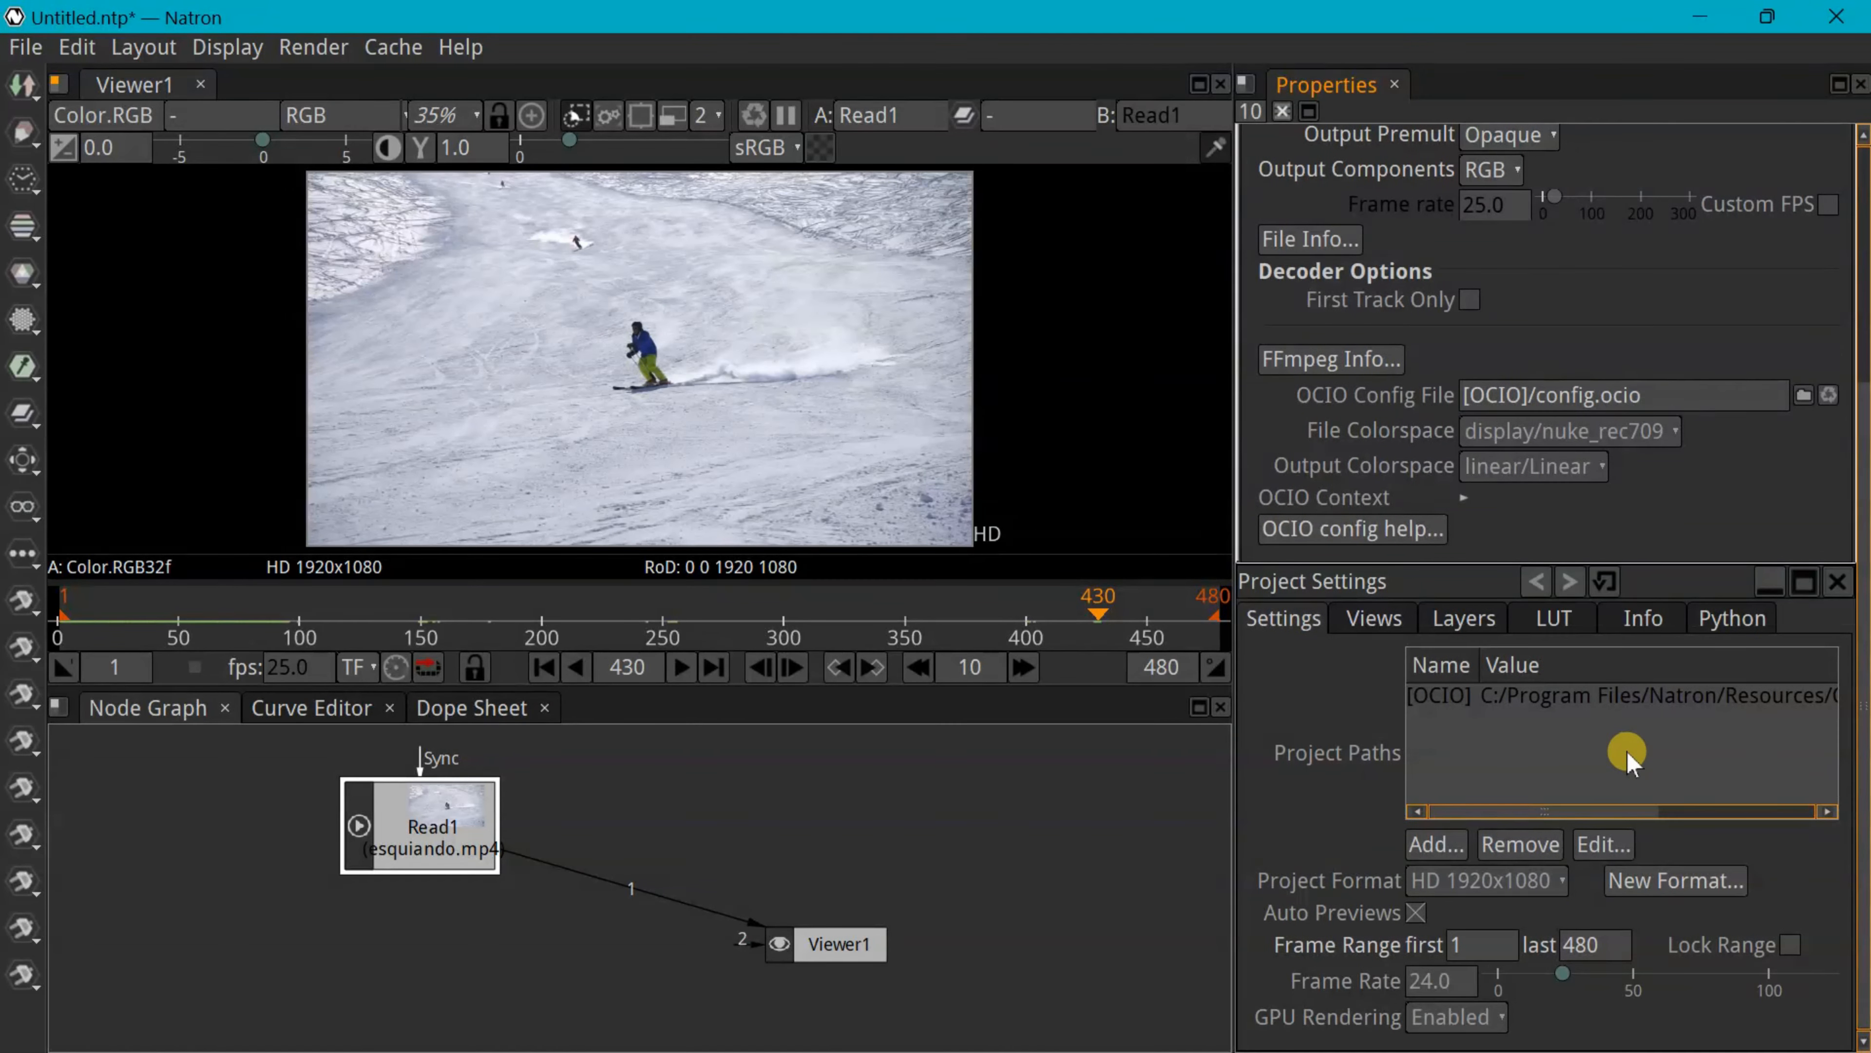
{"action": "left_click", "coordinate": [1472, 951]}
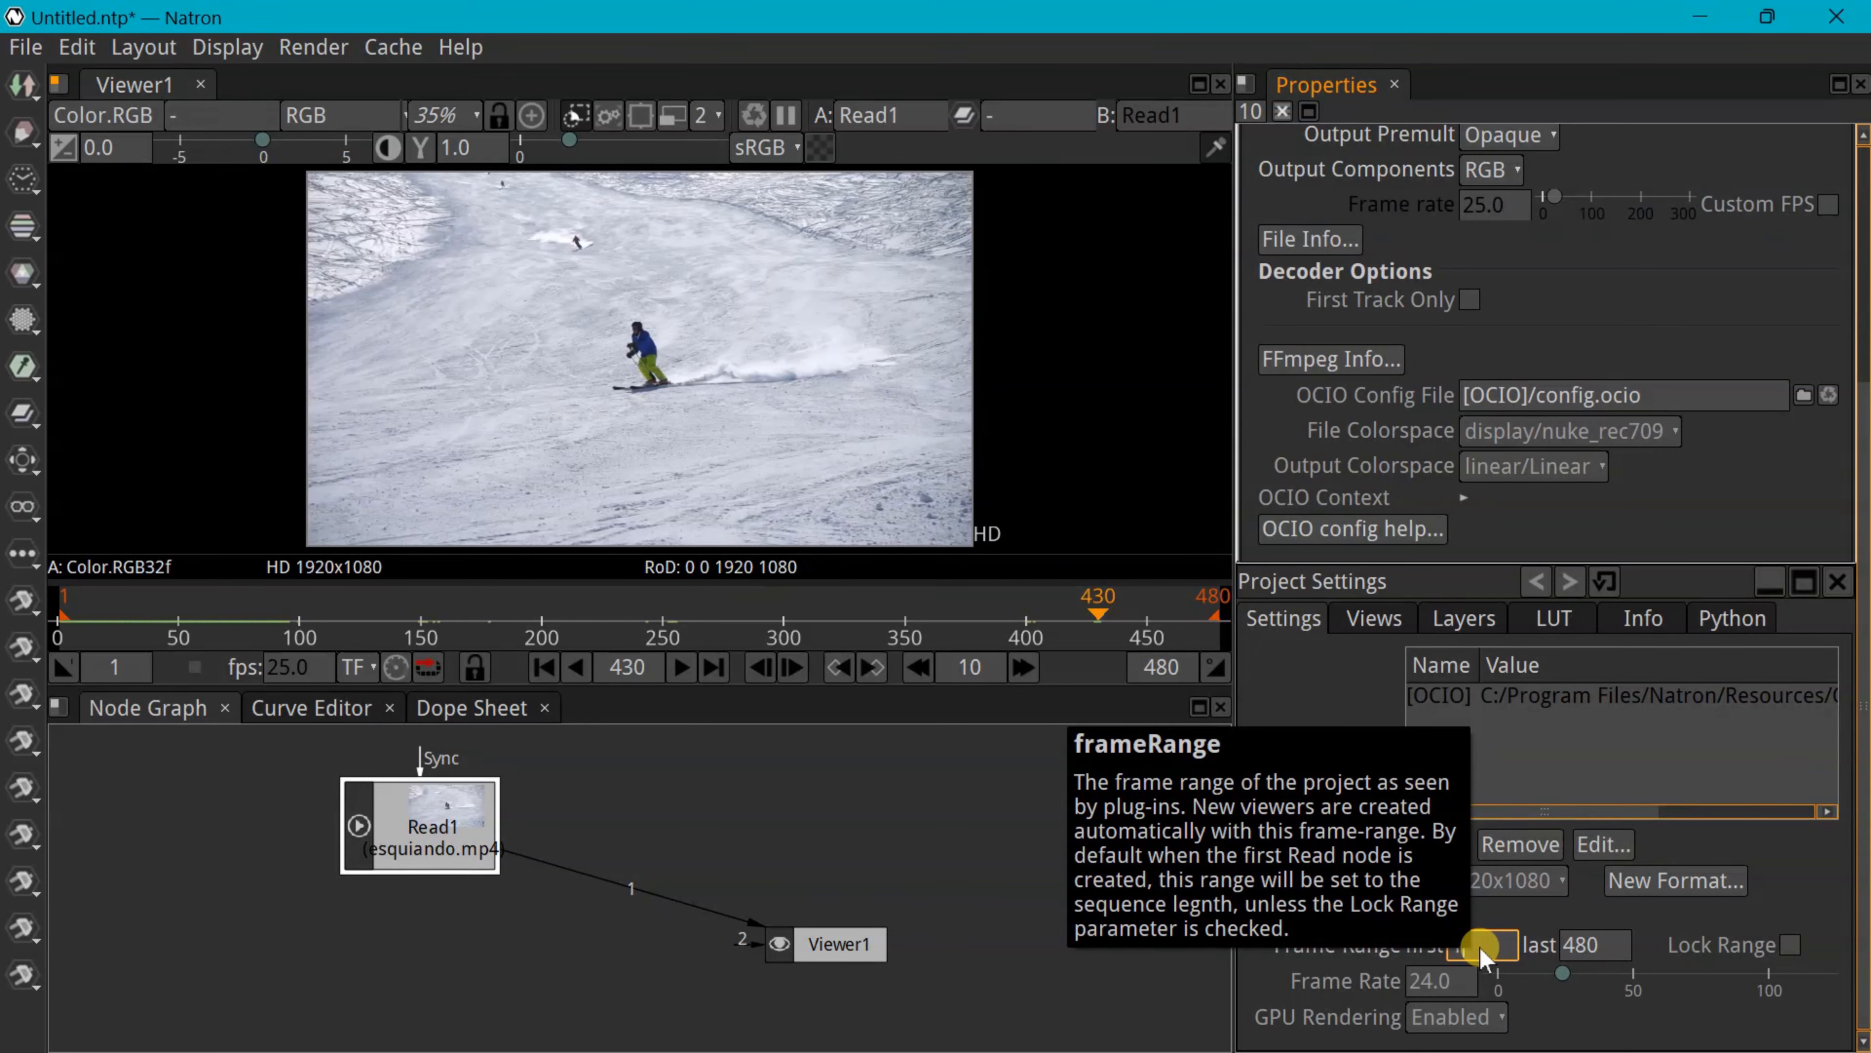
{"action": "type", "text": "50"}
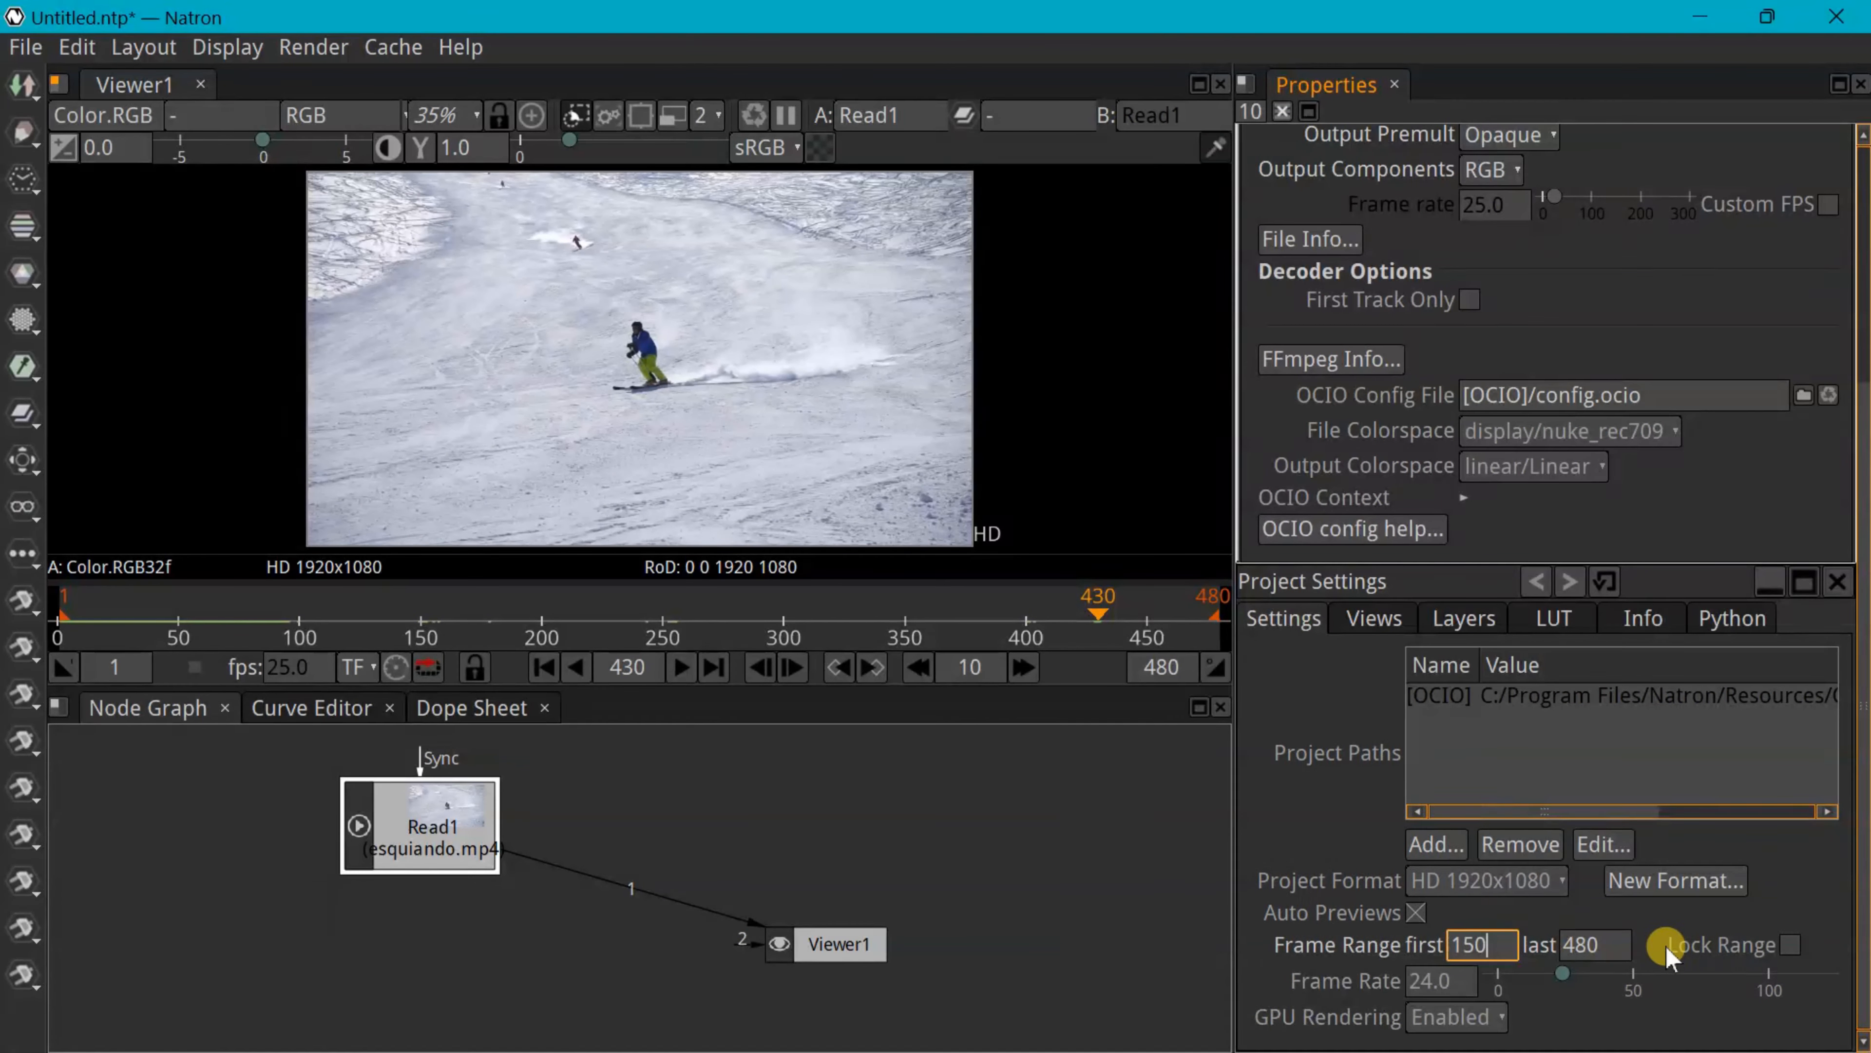
{"action": "left_click", "coordinate": [1582, 950]}
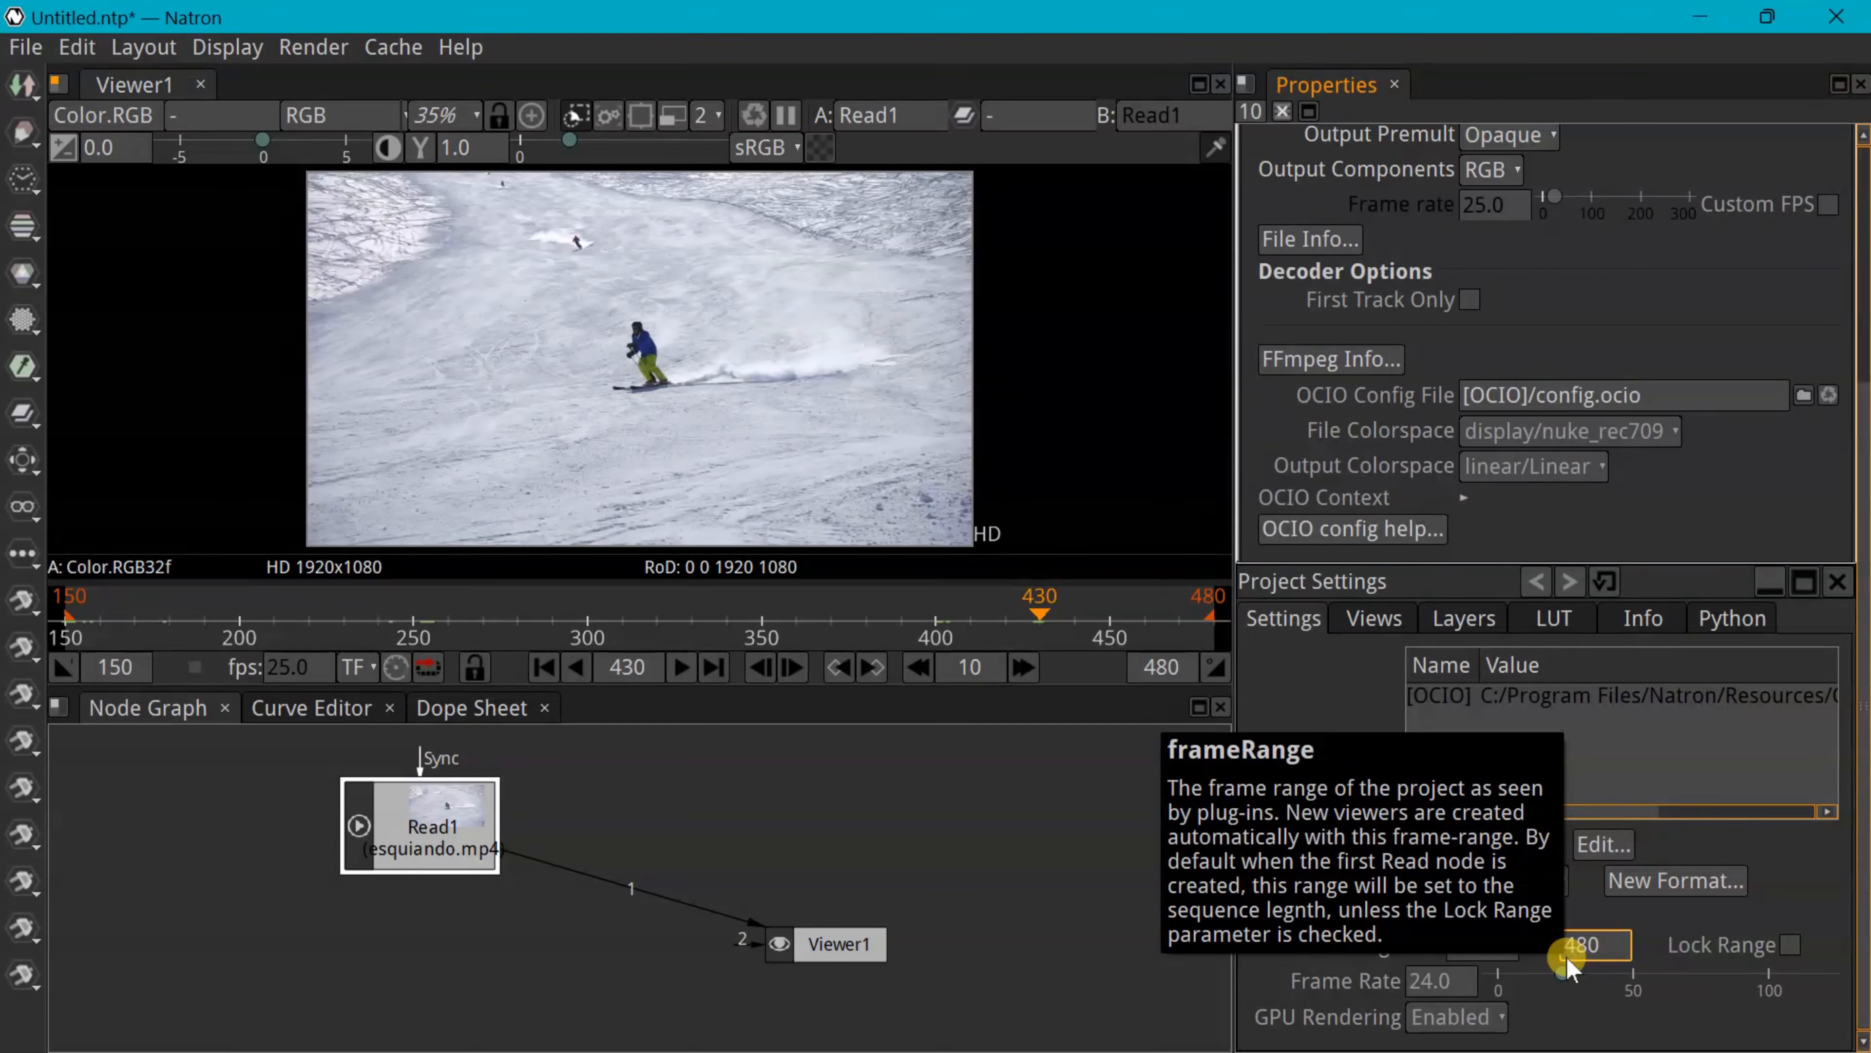
{"action": "key", "text": "Return"}
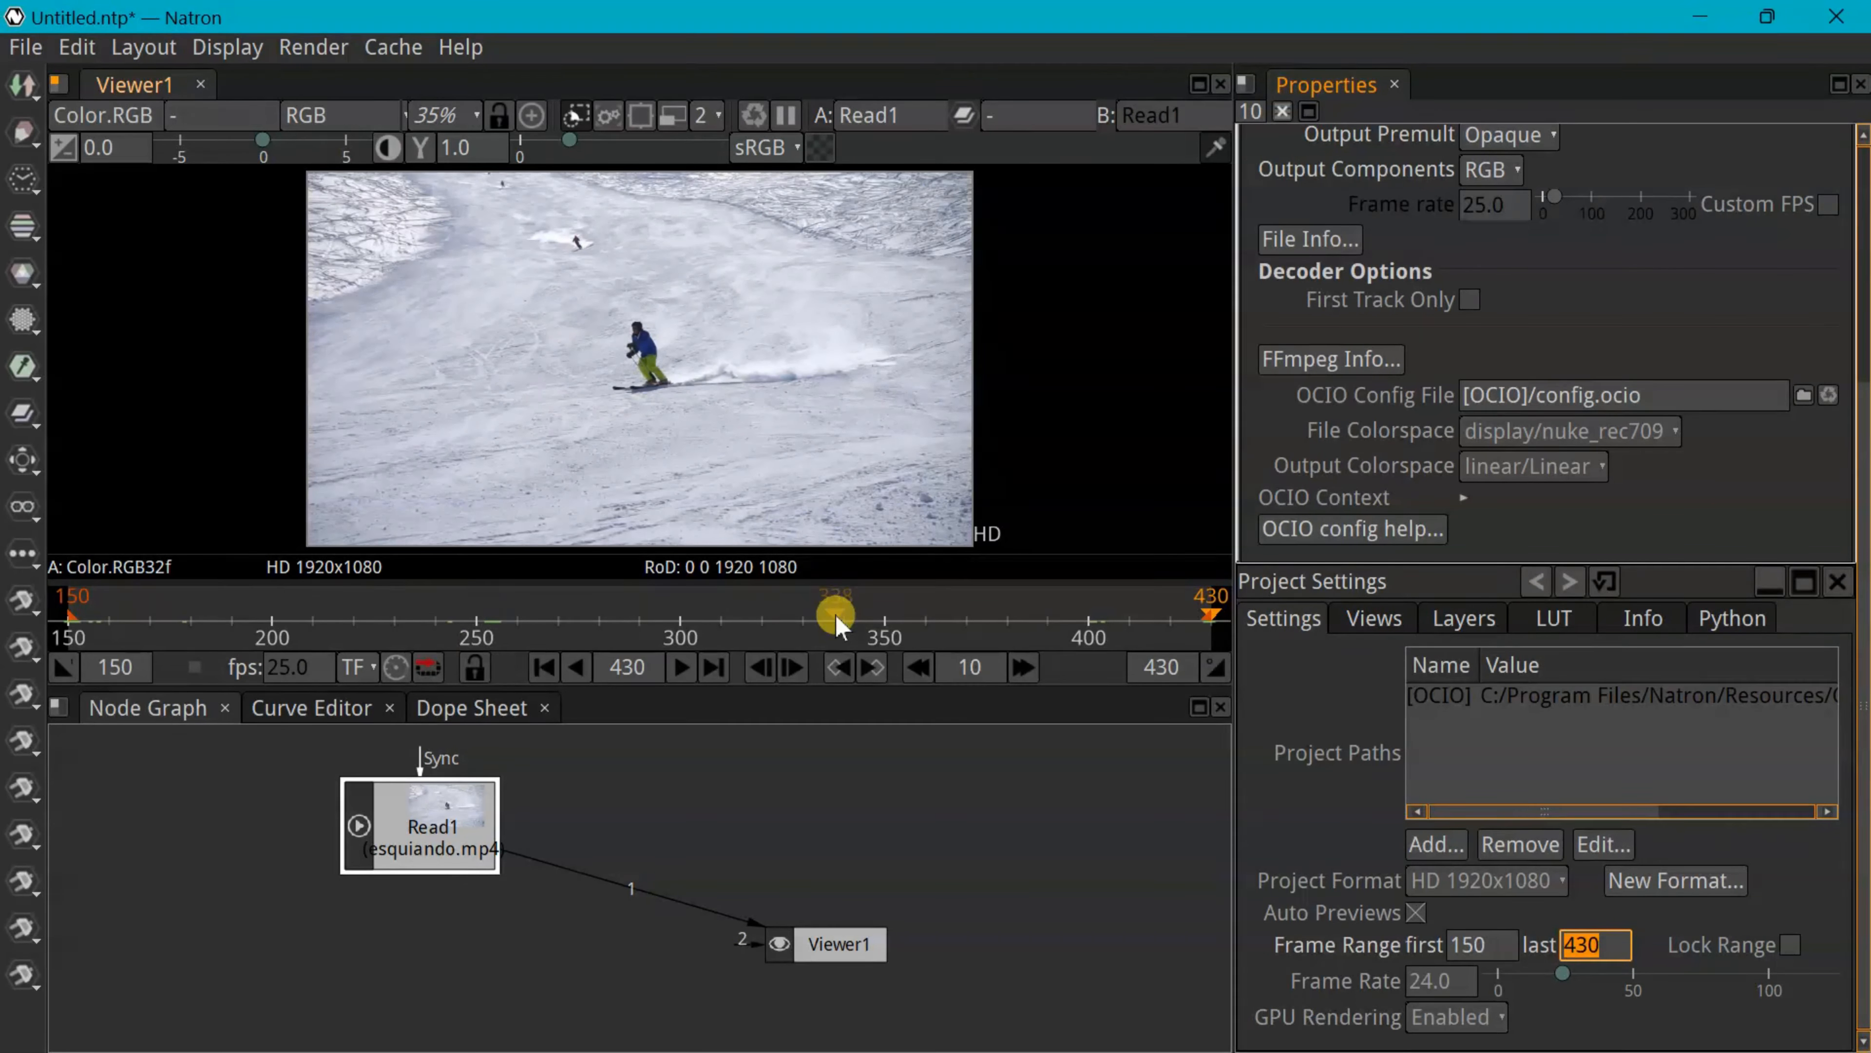
{"action": "left_click_drag", "start_coordinate": [838, 945], "coordinate": [798, 988]}
{"action": "left_click_drag", "start_coordinate": [417, 875], "coordinate": [322, 881]}
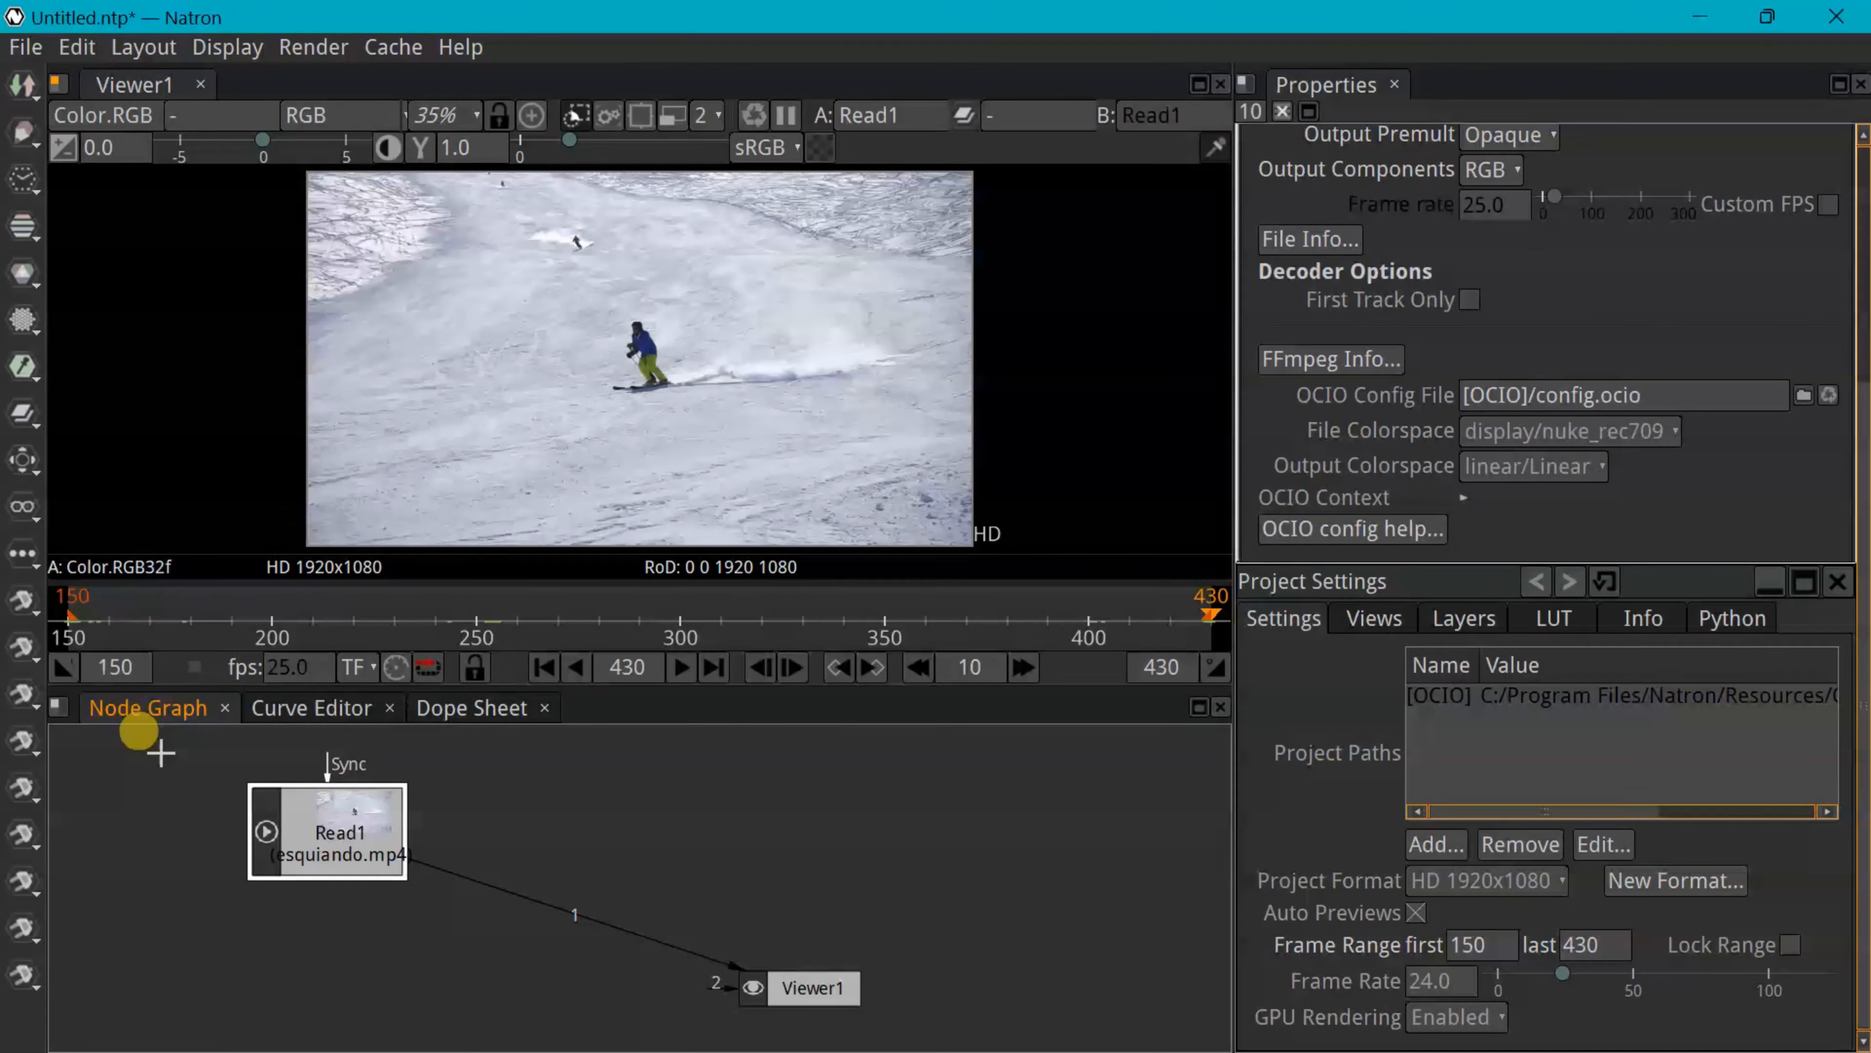
Set the project frame rate to 25 fps and return to frame 150
{"action": "double_click", "coordinate": [1434, 990]}
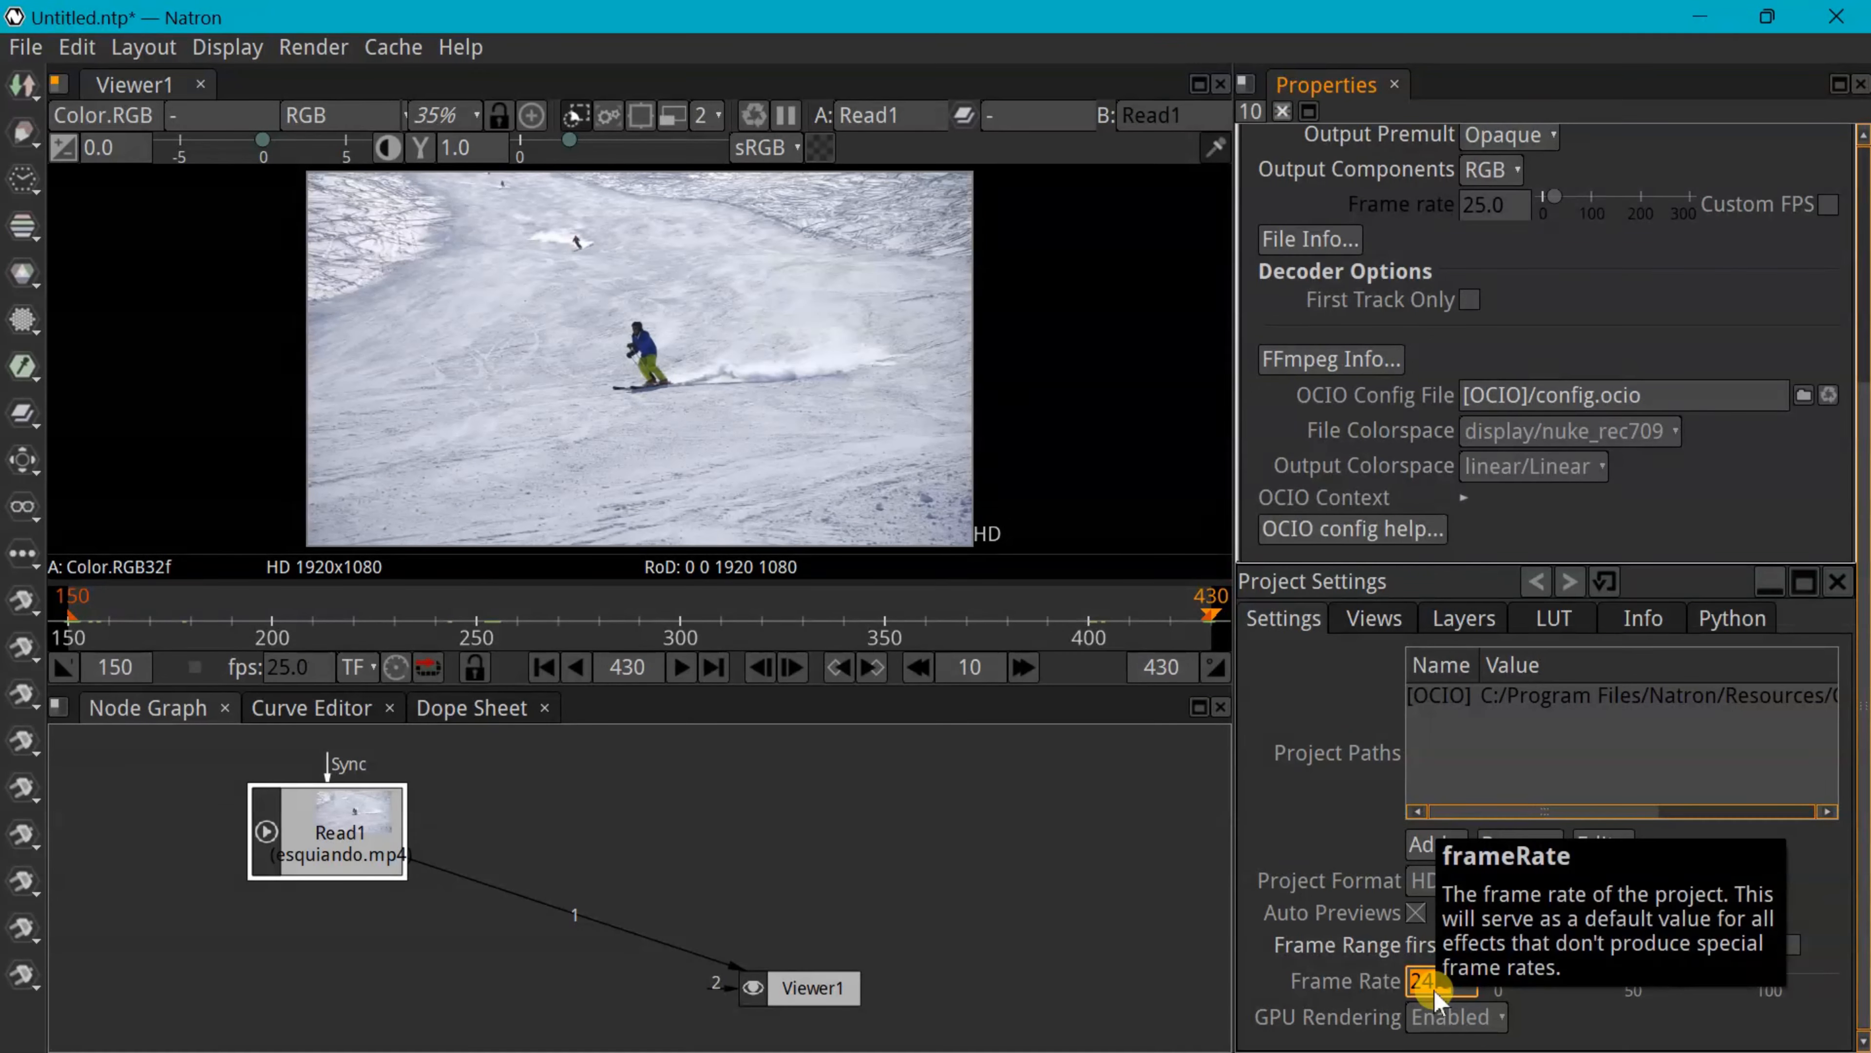
{"action": "key", "text": "Return"}
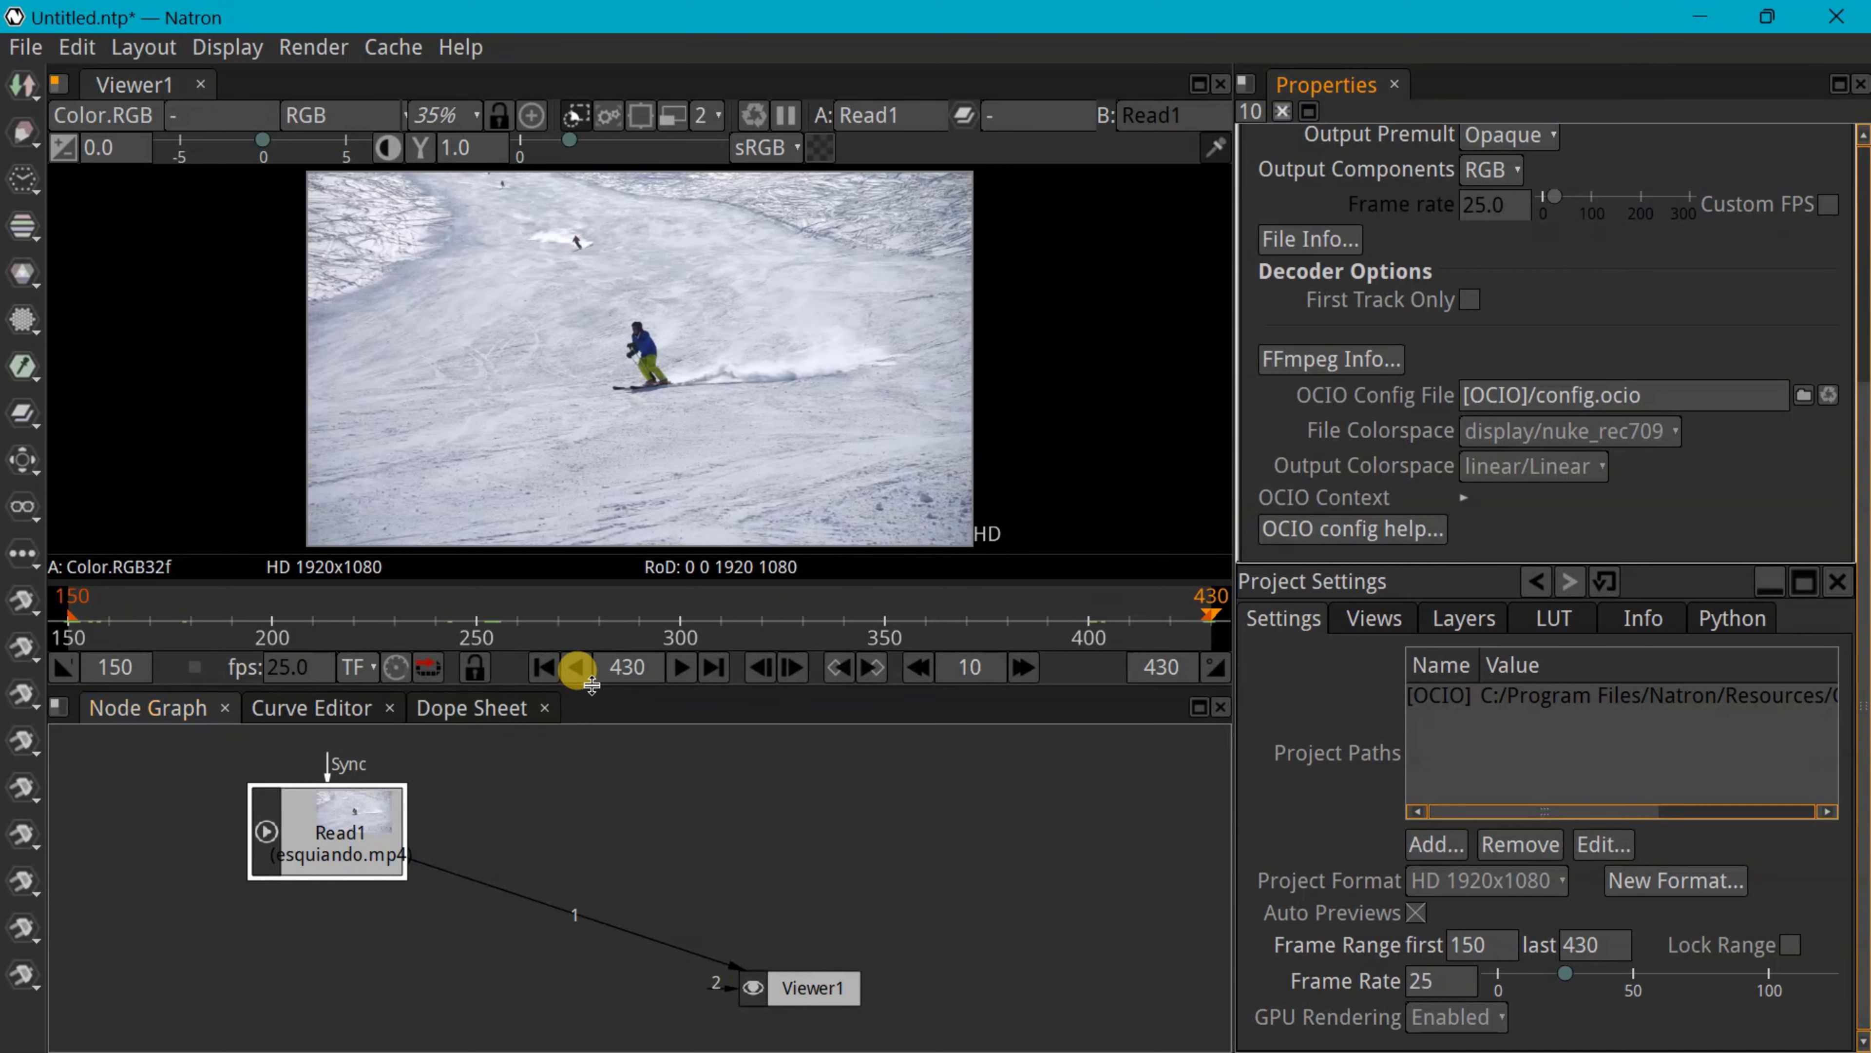
{"action": "left_click", "coordinate": [545, 667]}
{"action": "key", "text": "Tab"}
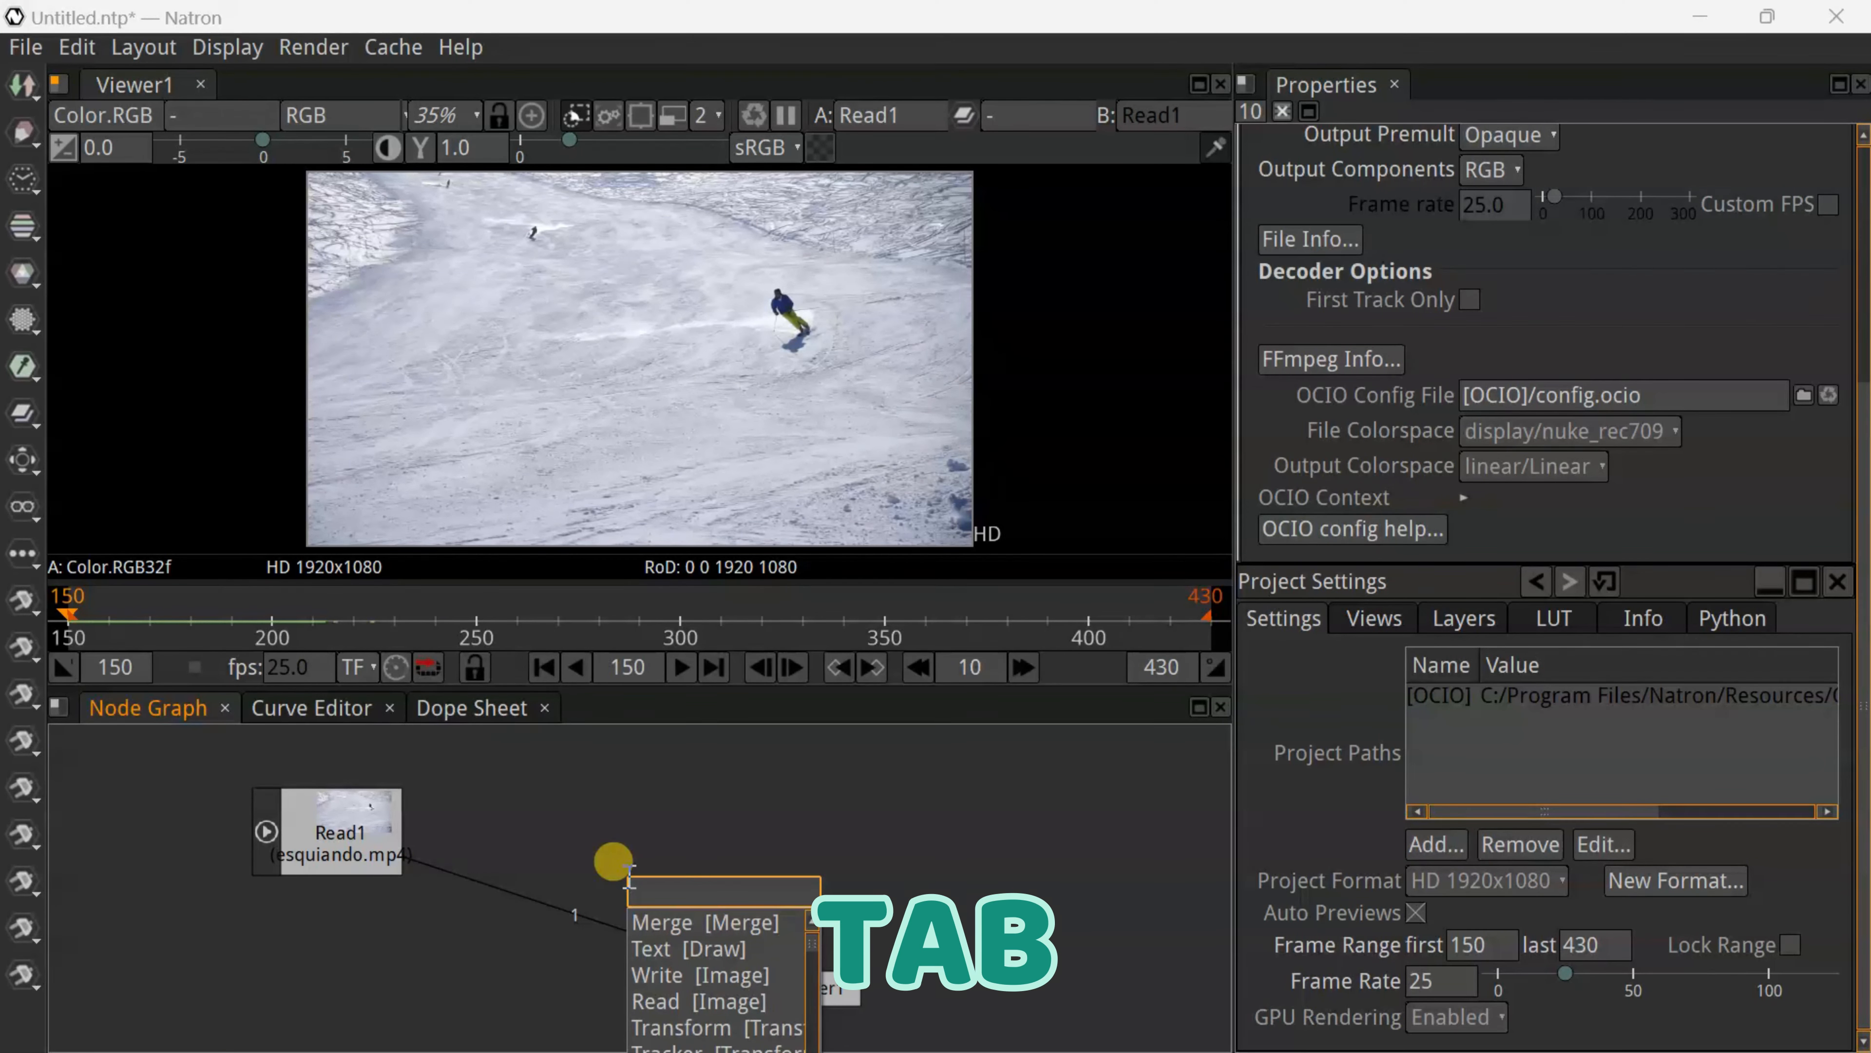
Add a Merge (over) node from the 'merg' node search and place it
{"action": "type", "text": "merg"}
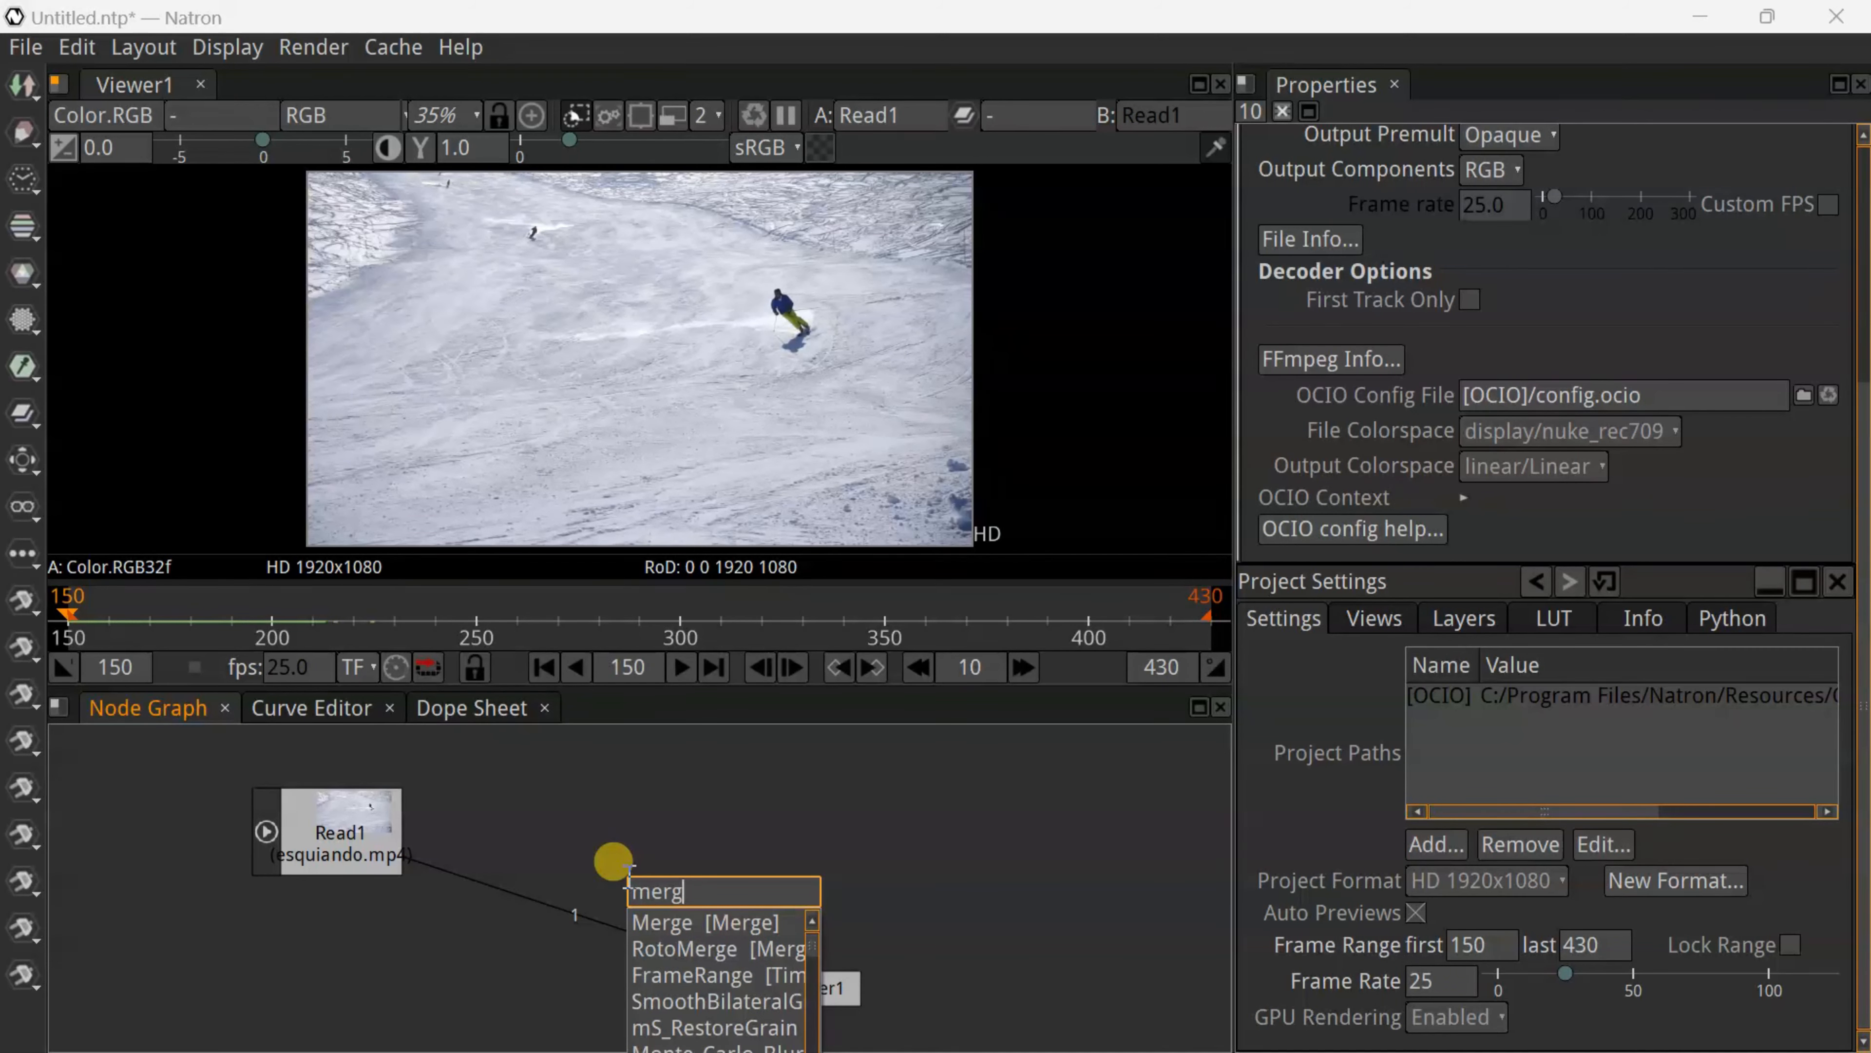
{"action": "left_click", "coordinate": [675, 925]}
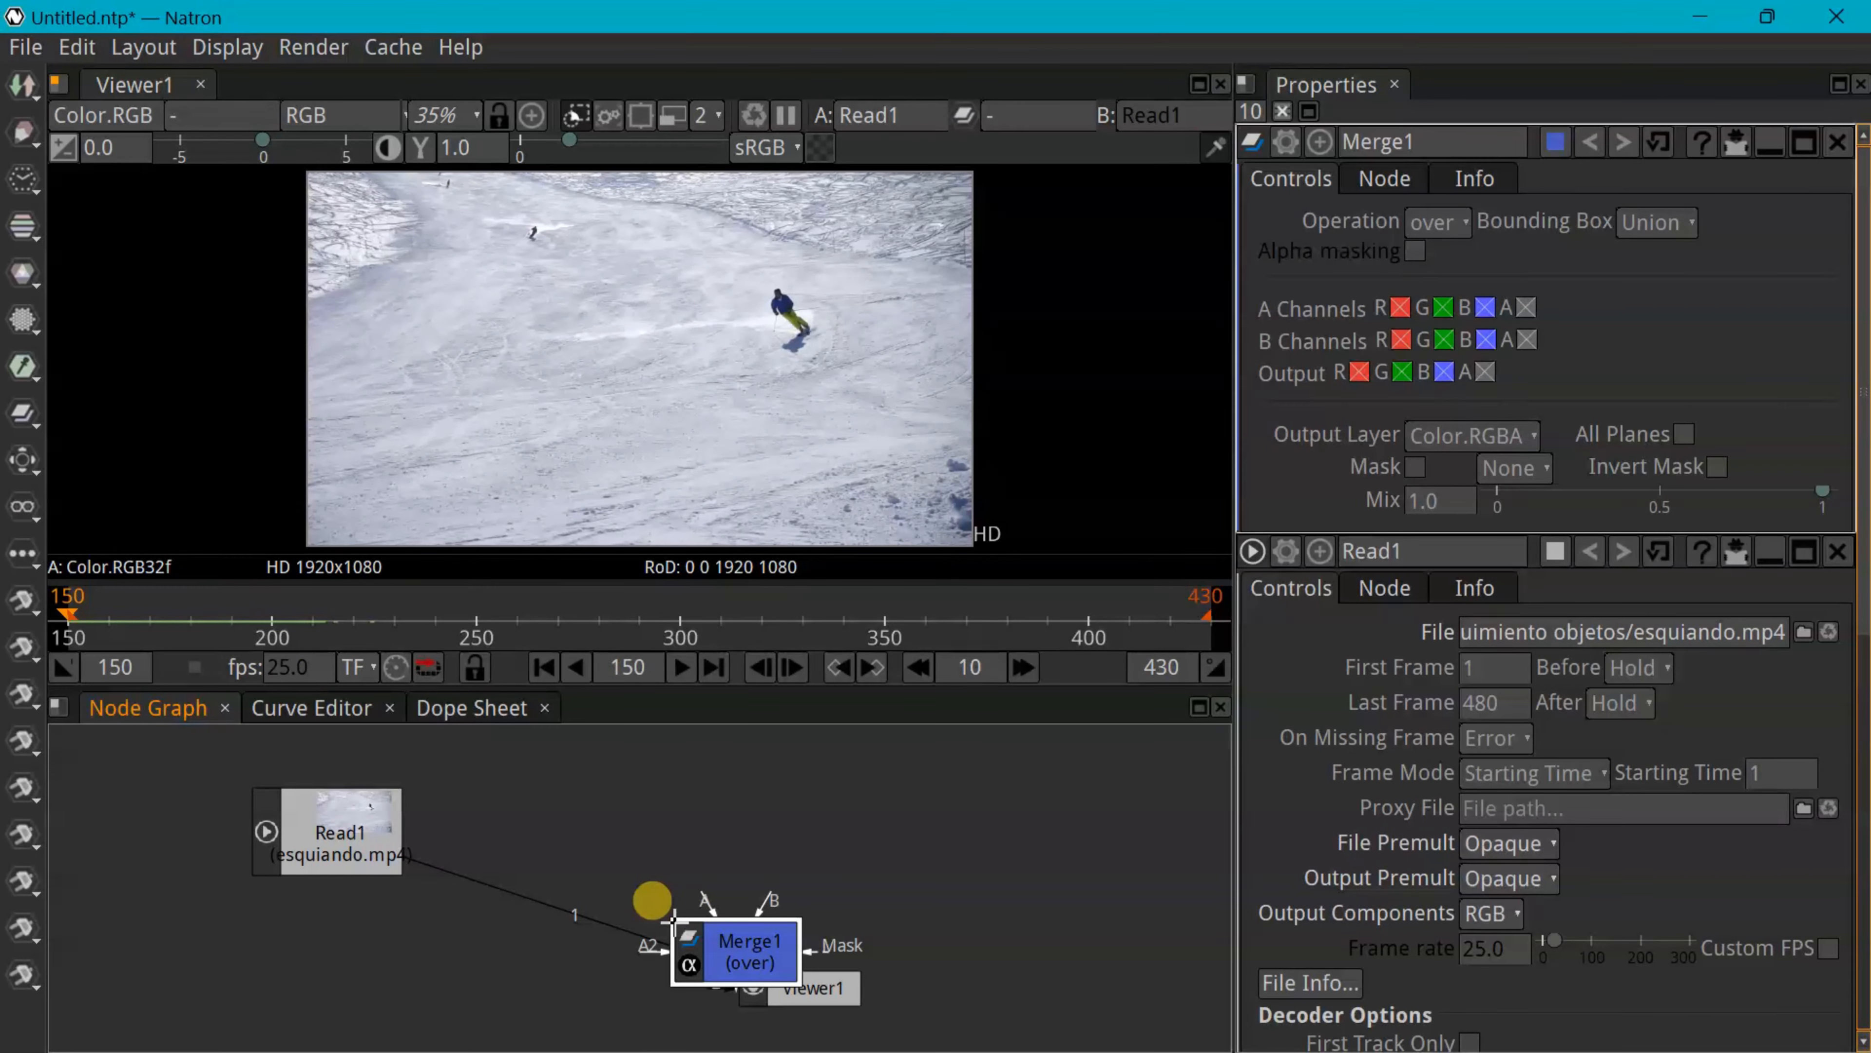
{"action": "left_click_drag", "start_coordinate": [746, 949], "coordinate": [437, 982]}
{"action": "left_click_drag", "start_coordinate": [326, 831], "coordinate": [279, 799]}
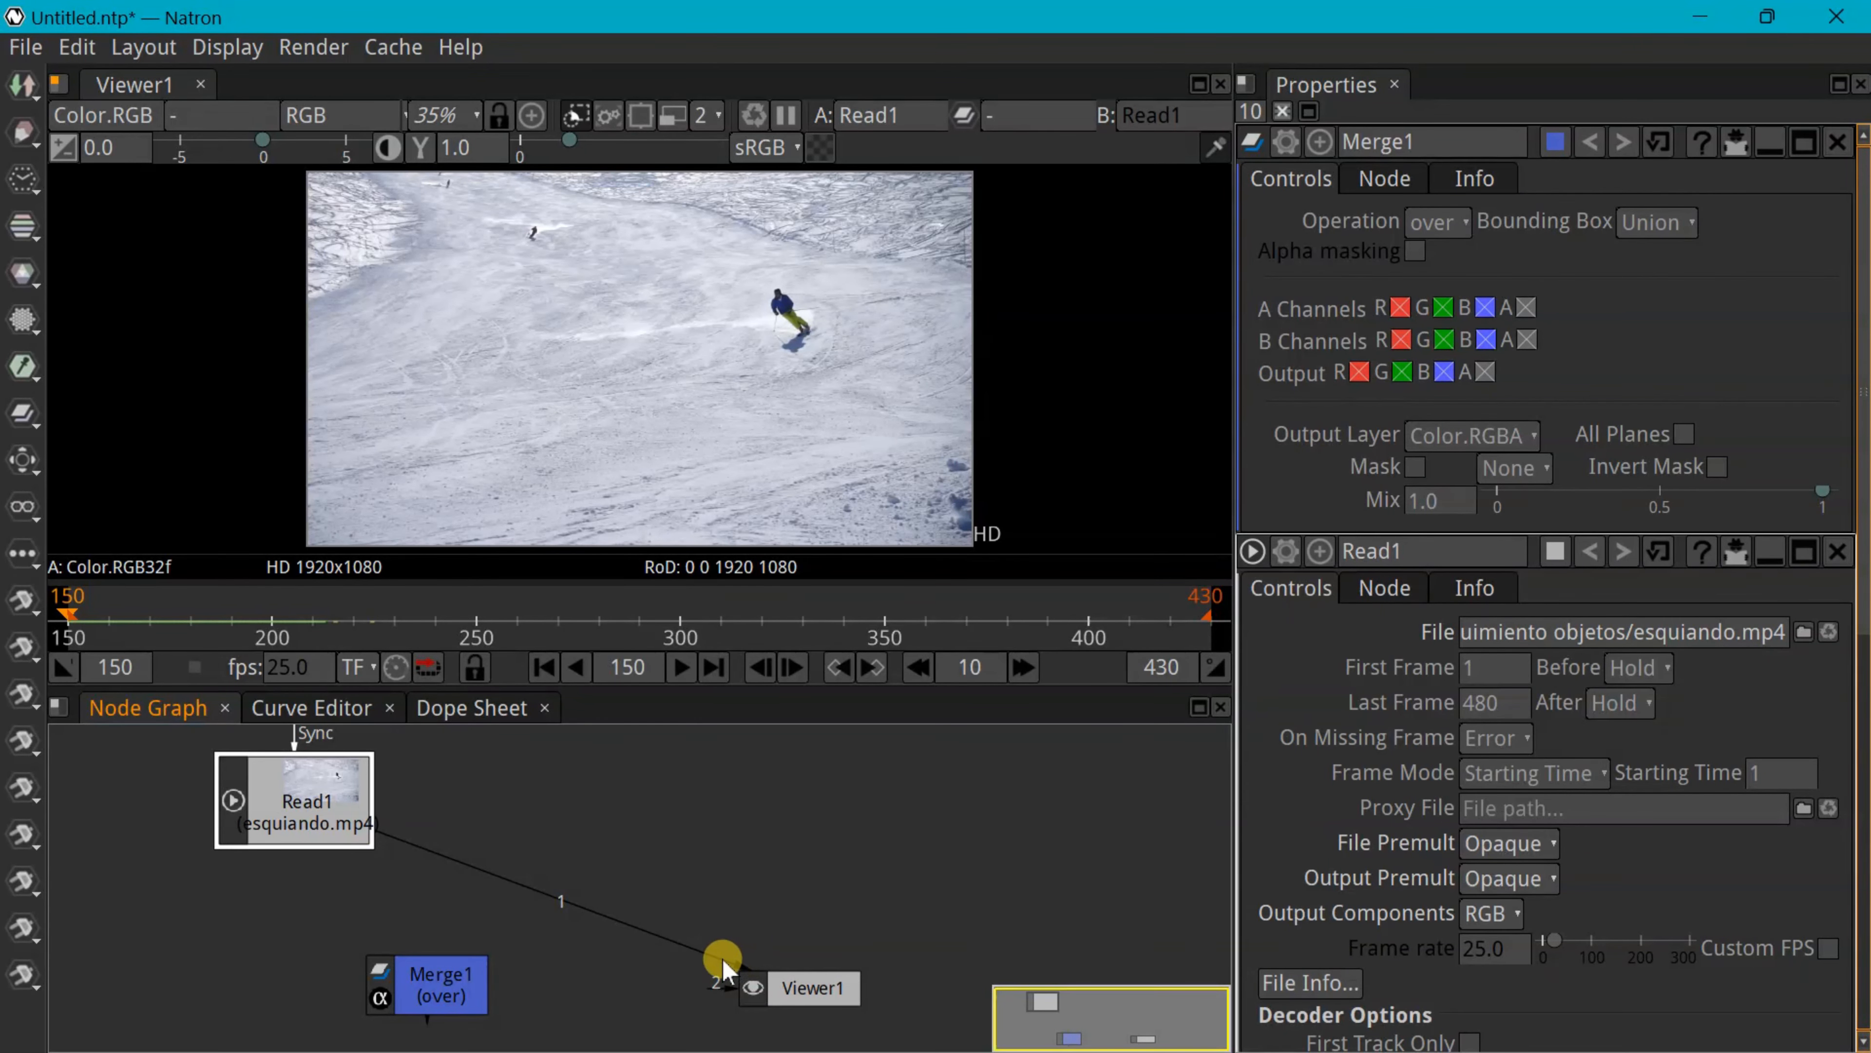
Wire Read1 into Merge1's B input and Merge1's output into Viewer1
{"action": "left_click_drag", "start_coordinate": [632, 953], "coordinate": [375, 877]}
{"action": "left_click", "coordinate": [424, 976]}
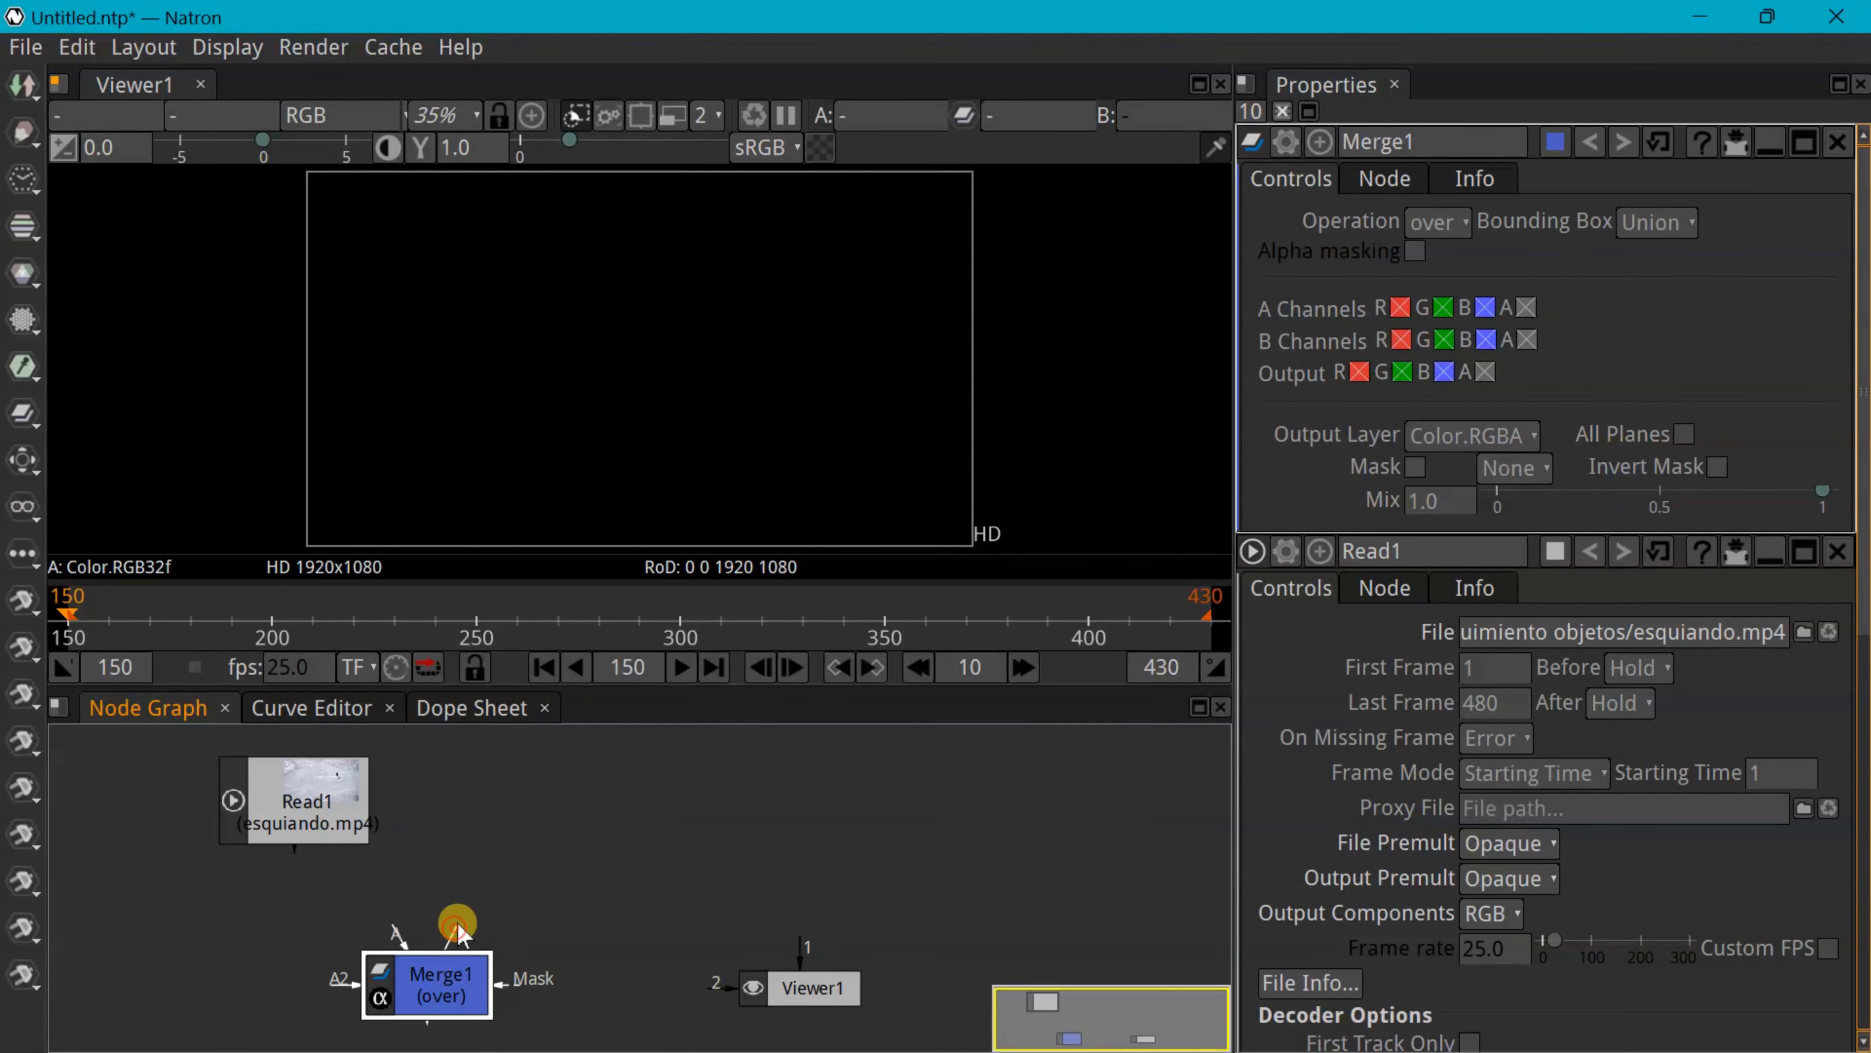
{"action": "left_click_drag", "start_coordinate": [457, 930], "coordinate": [279, 830]}
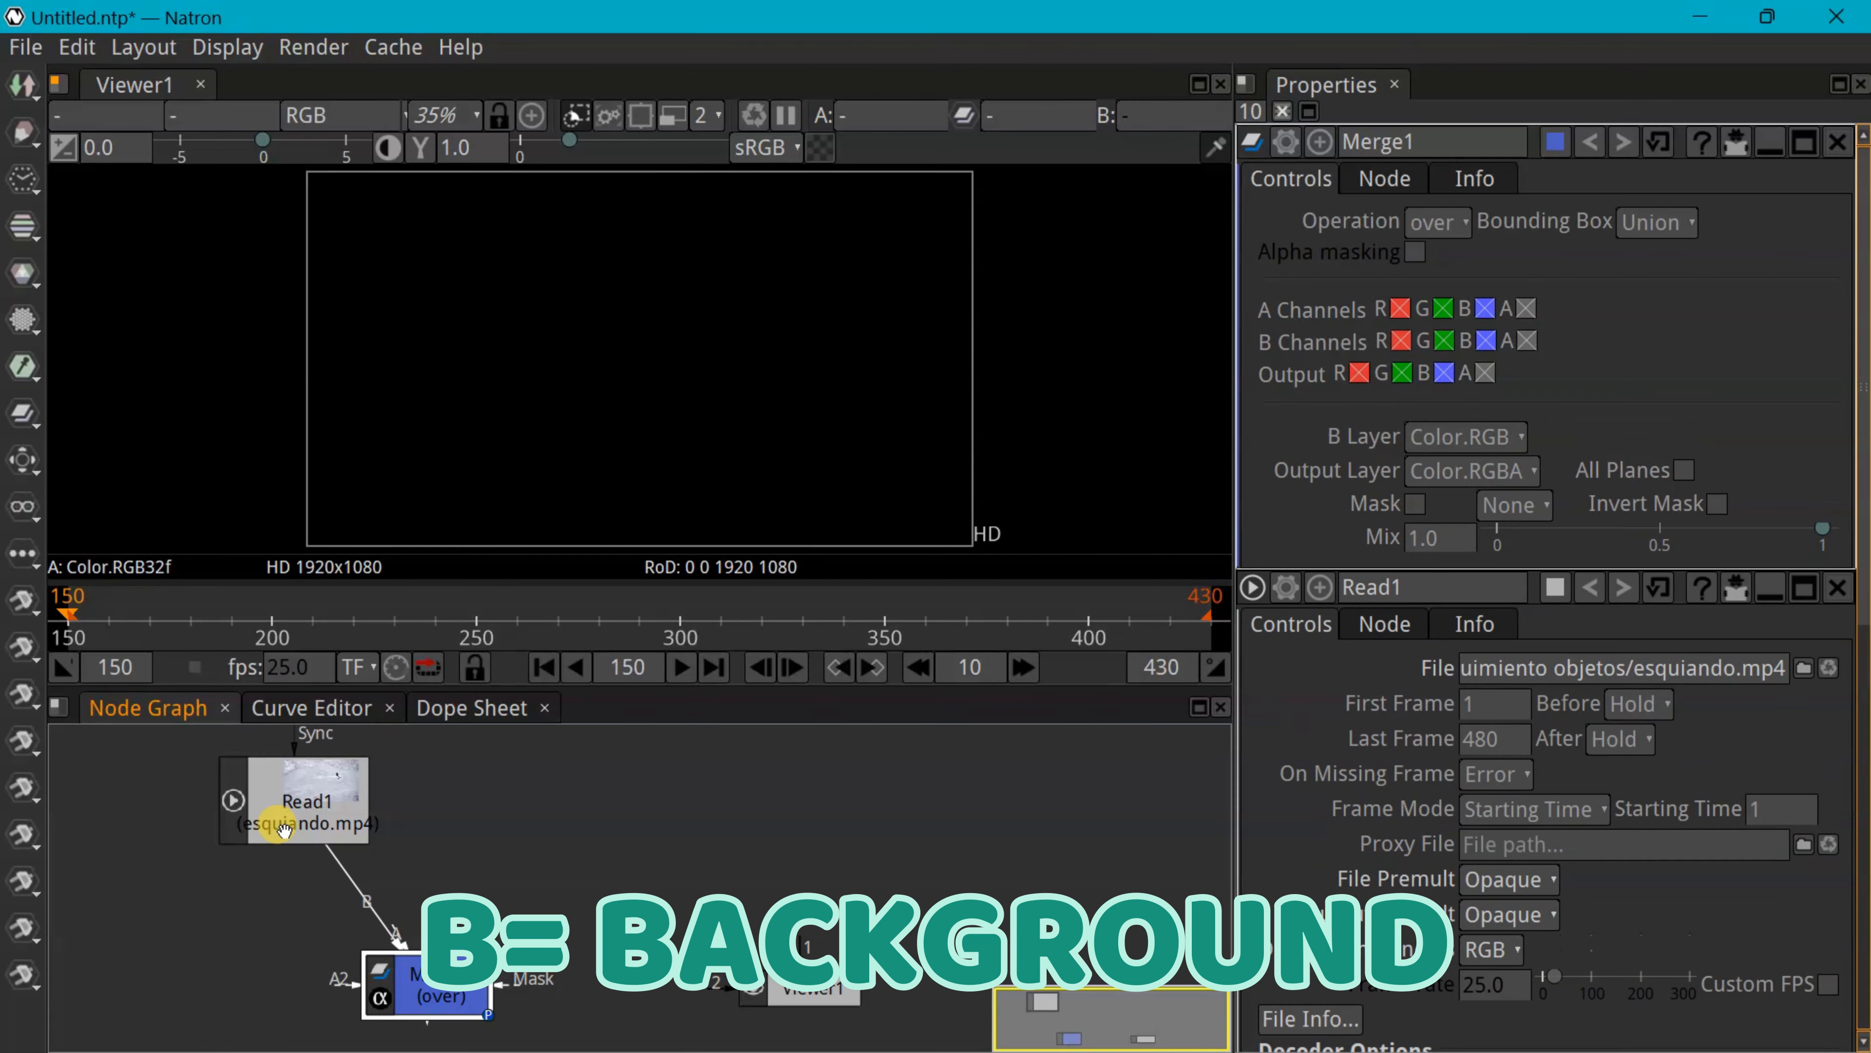
{"action": "left_click_drag", "start_coordinate": [426, 1004], "coordinate": [773, 987]}
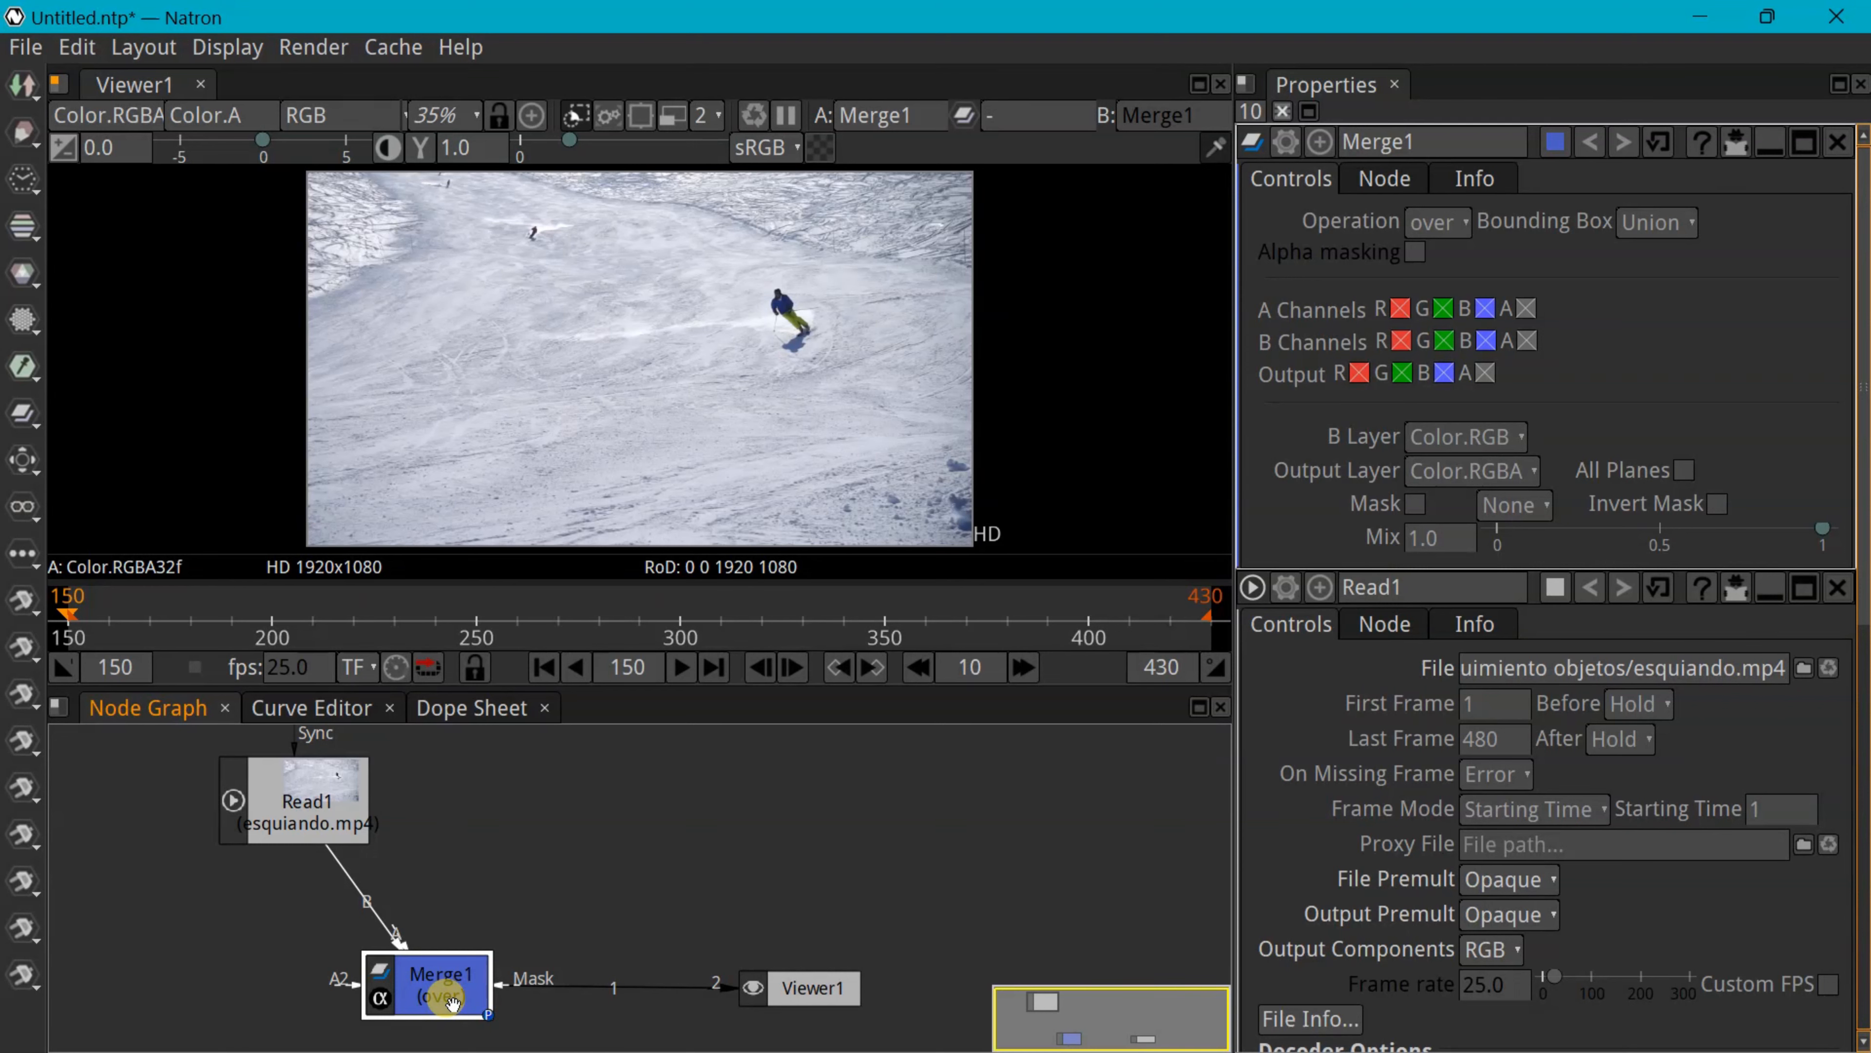
{"action": "left_click_drag", "start_coordinate": [452, 1002], "coordinate": [449, 1007]}
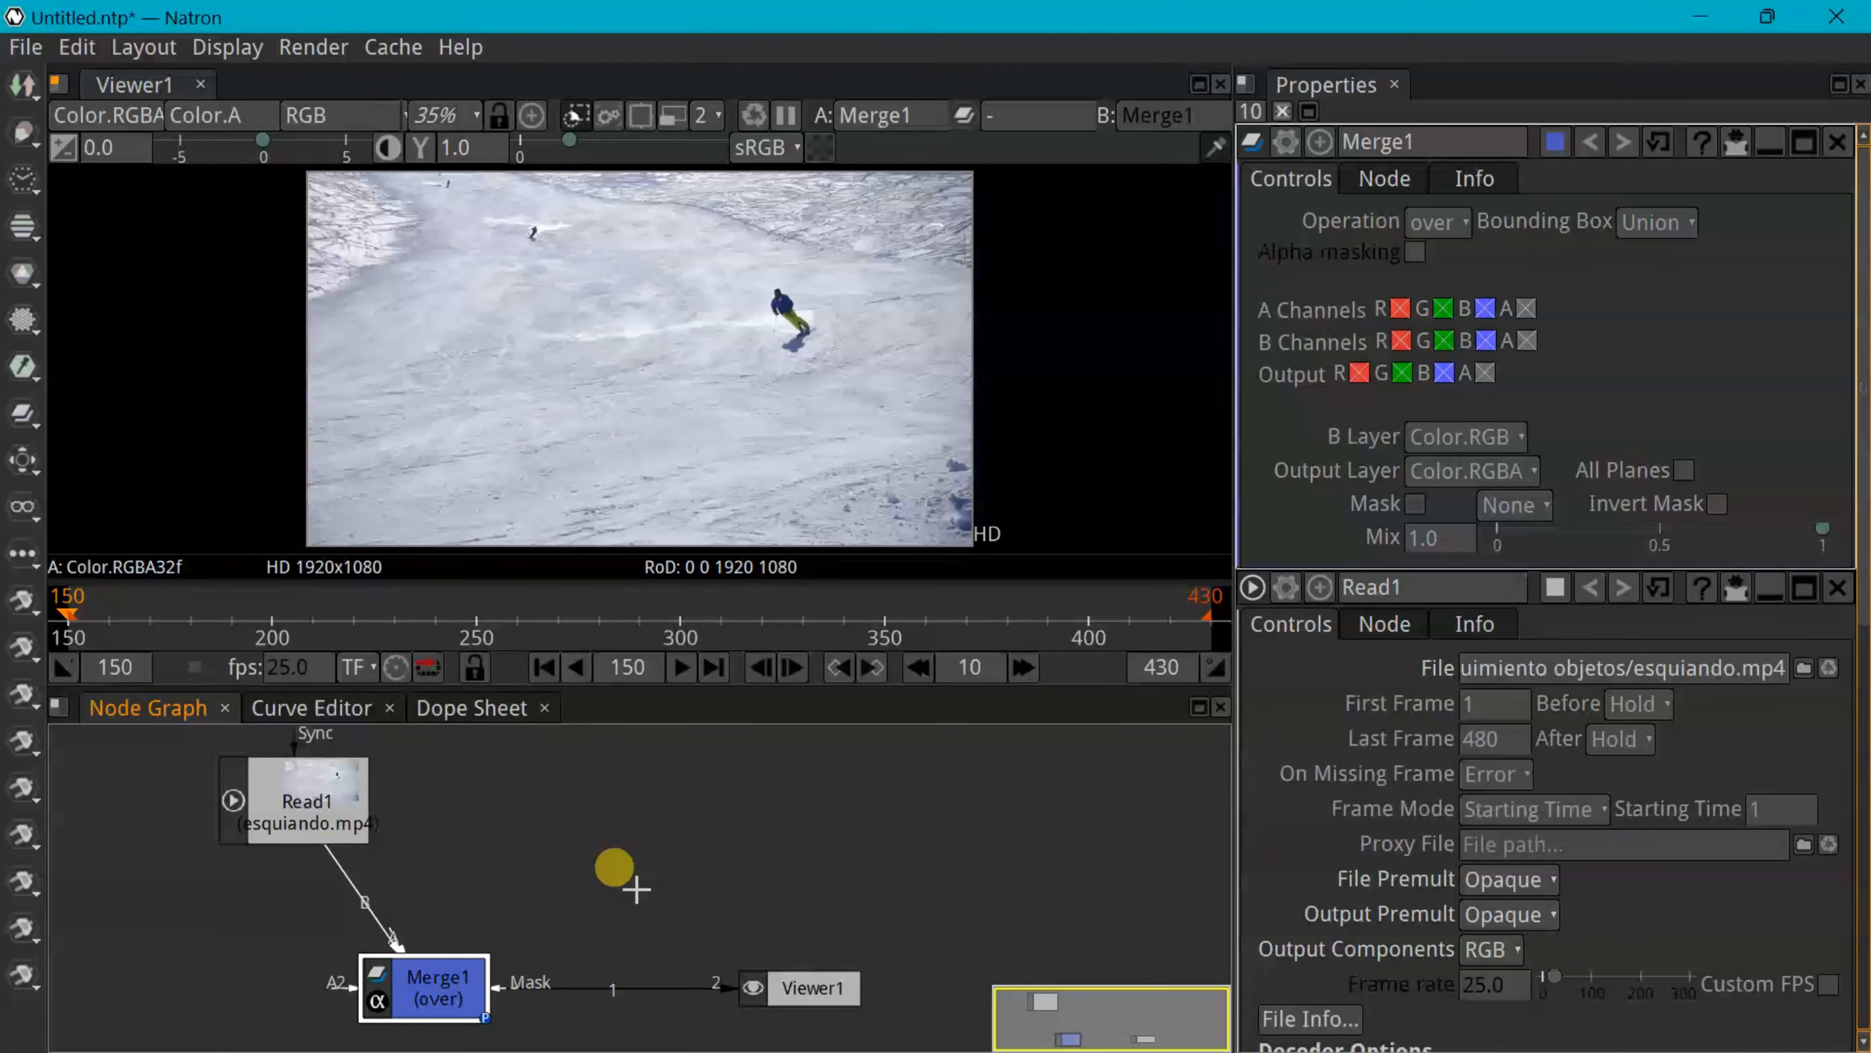
Create a Text1 node and place it above Merge1
{"action": "key", "text": "Tab"}
{"action": "type", "text": "t"}
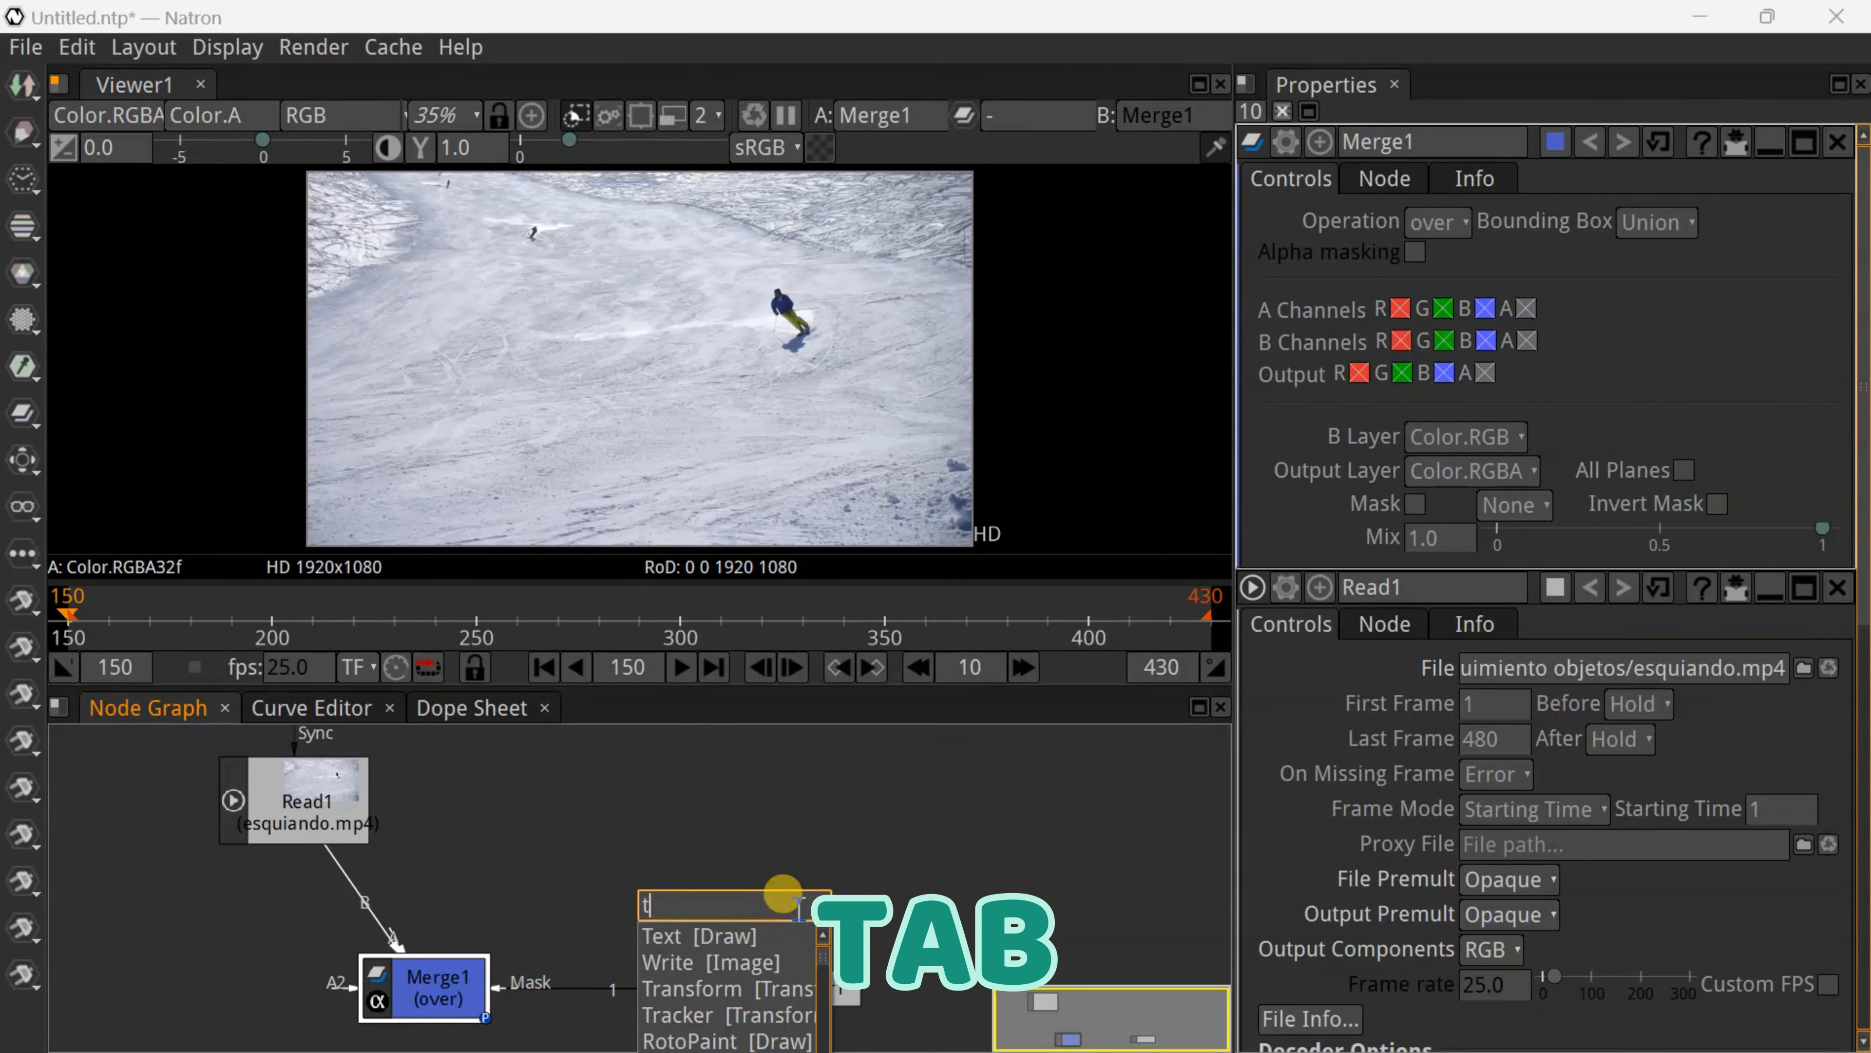
{"action": "left_click", "coordinate": [703, 936]}
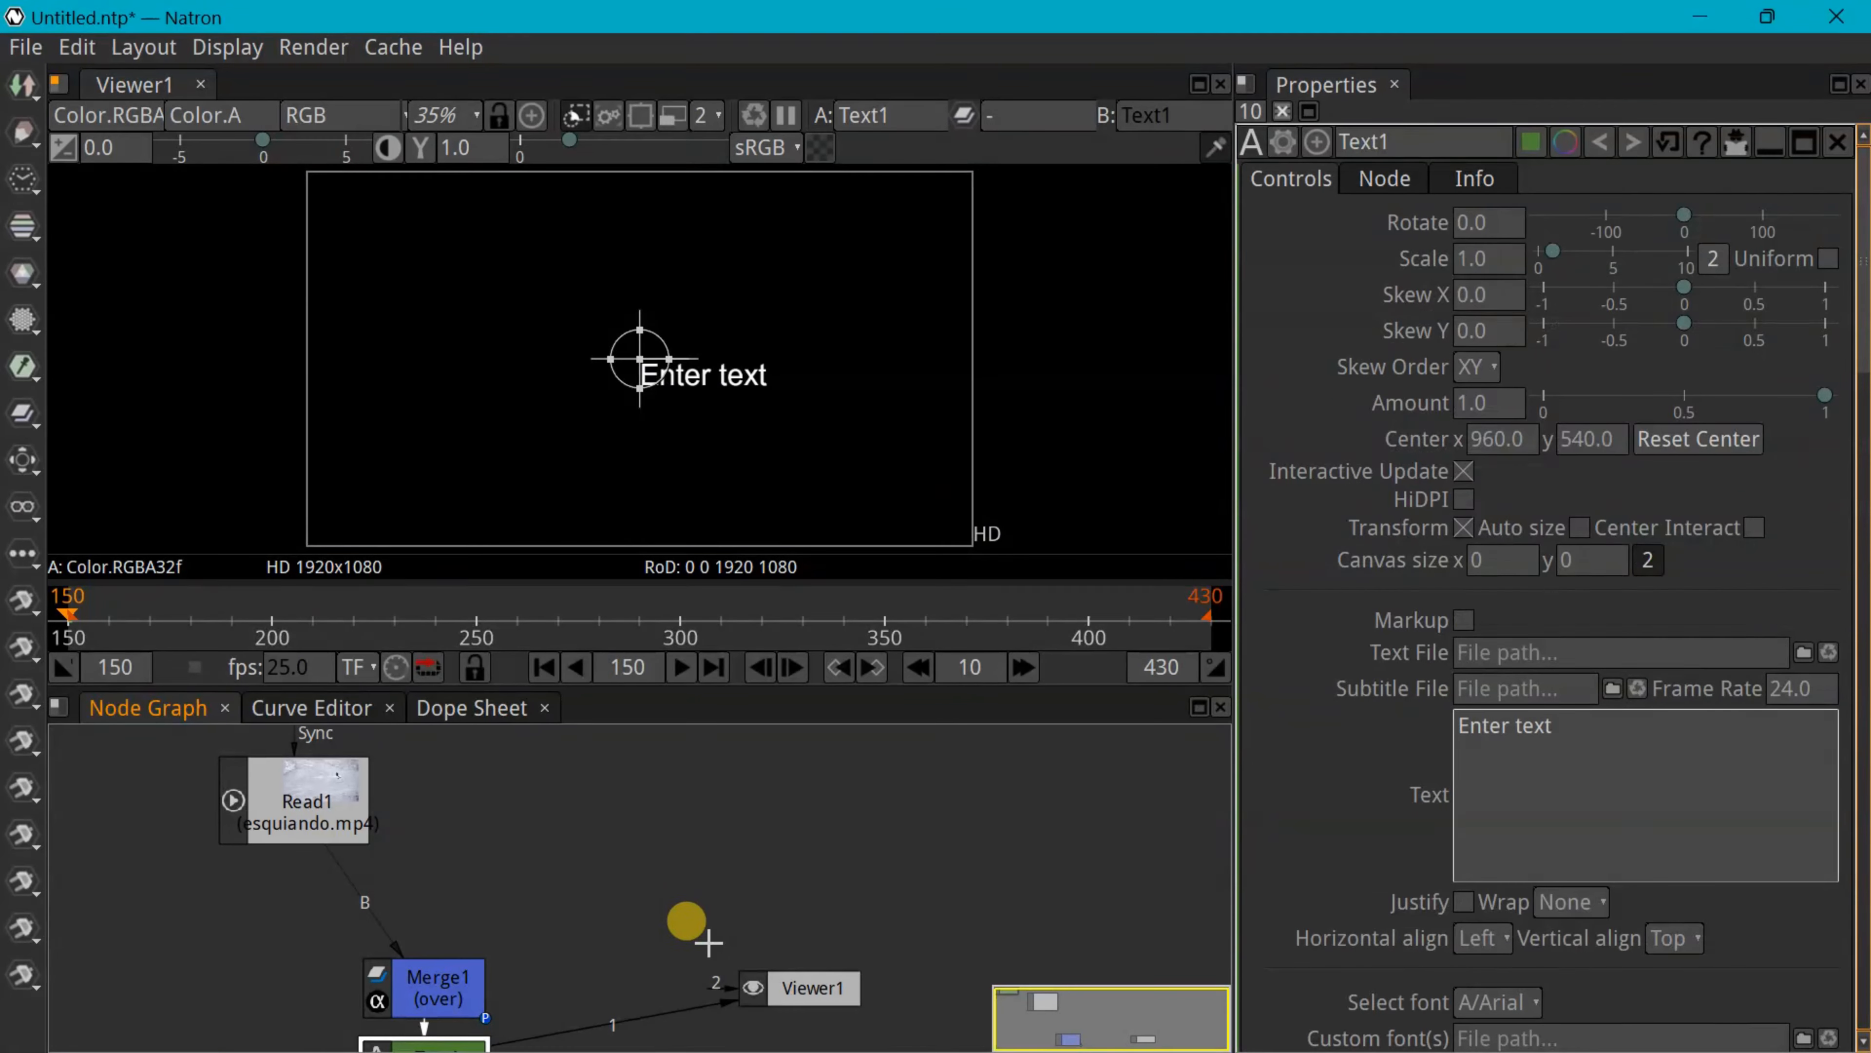
{"action": "left_click_drag", "start_coordinate": [442, 1041], "coordinate": [634, 803]}
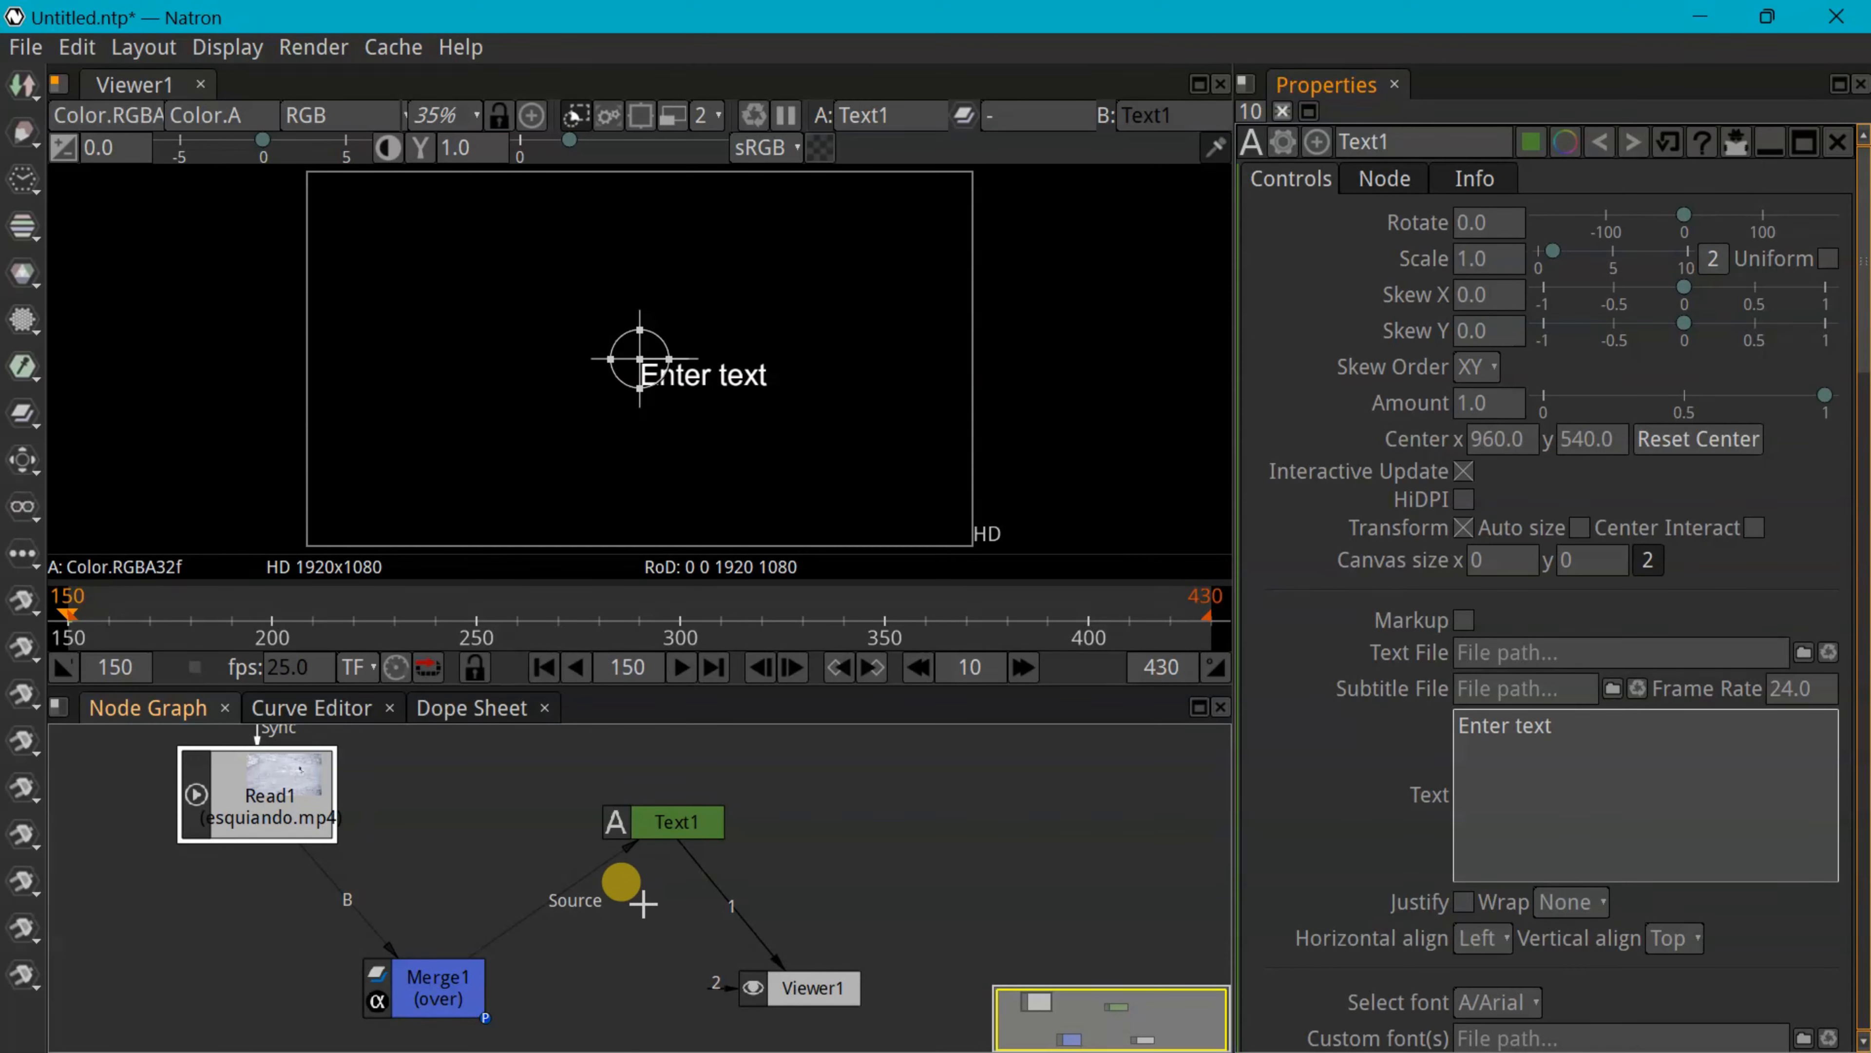
Connect Text1 to Merge1's A input and Merge1's output to Viewer1
{"action": "left_click_drag", "start_coordinate": [606, 898], "coordinate": [615, 859]}
{"action": "left_click_drag", "start_coordinate": [780, 966], "coordinate": [555, 936]}
{"action": "left_click", "coordinate": [403, 946]}
{"action": "left_click_drag", "start_coordinate": [402, 946], "coordinate": [648, 828]}
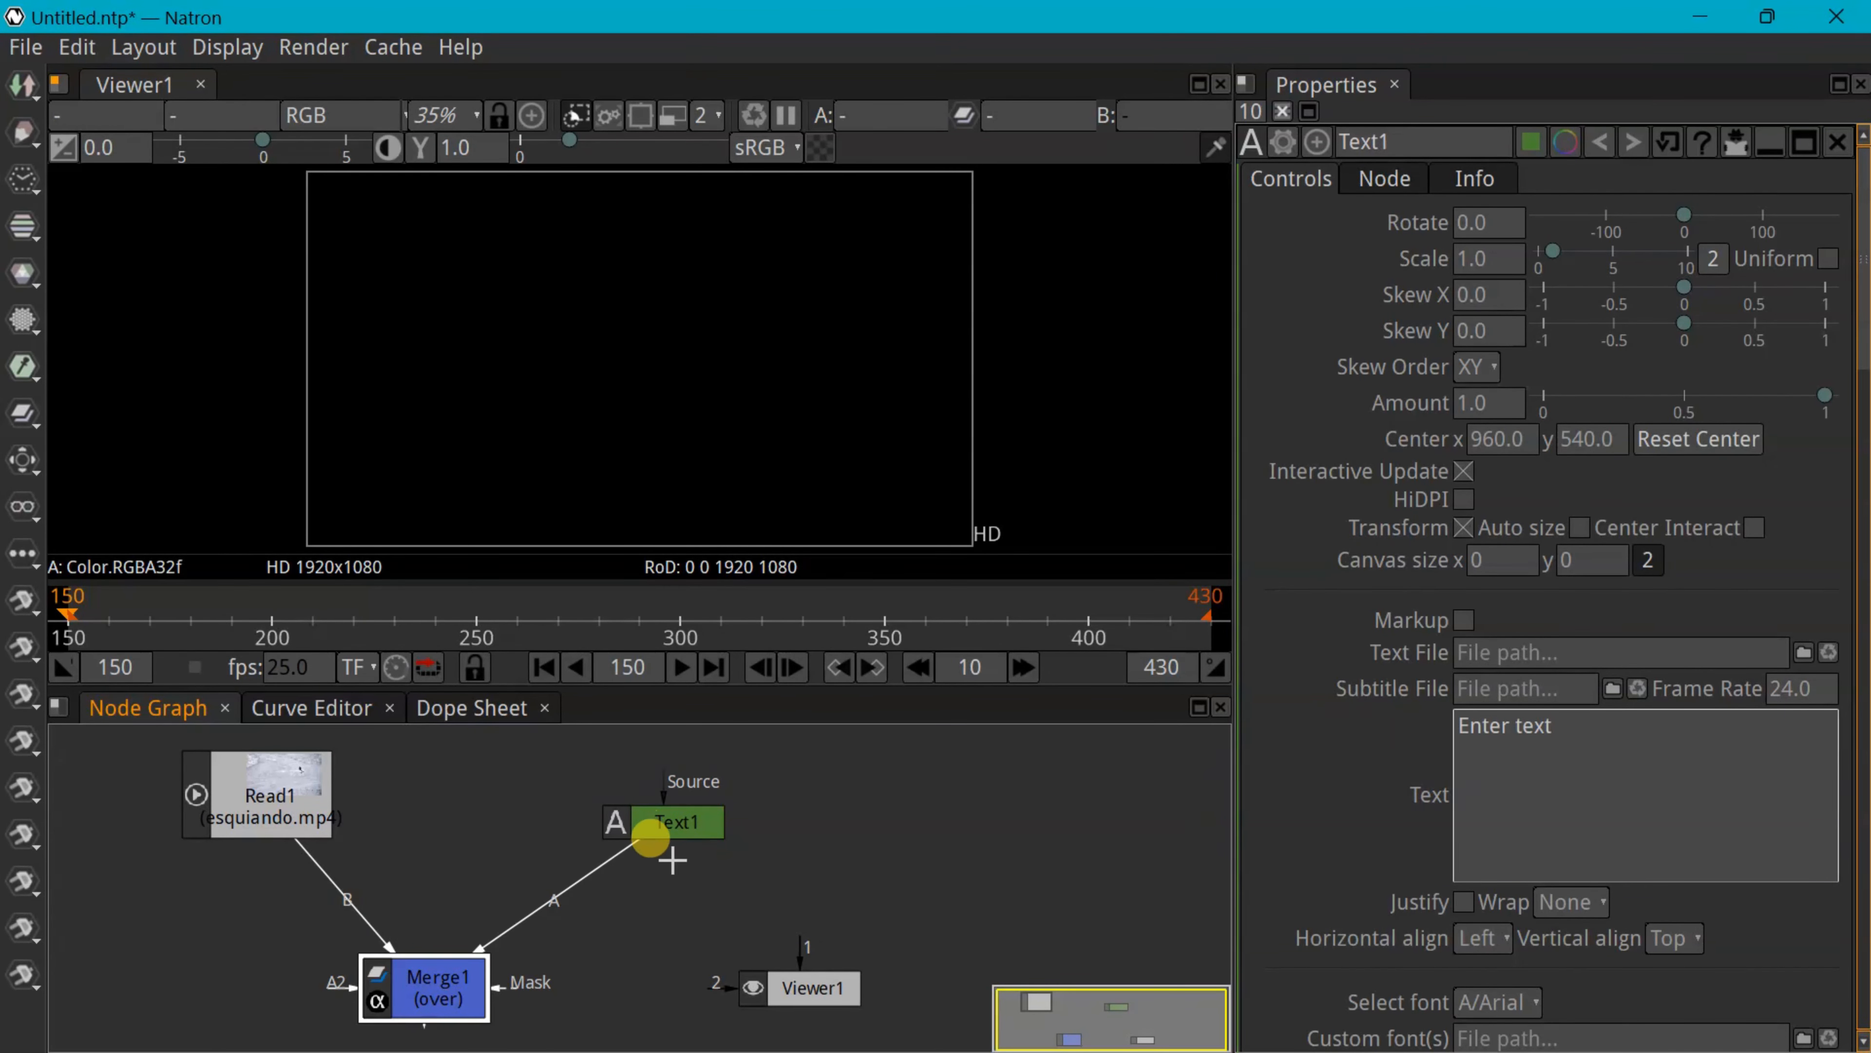
{"action": "left_click_drag", "start_coordinate": [424, 1031], "coordinate": [744, 988]}
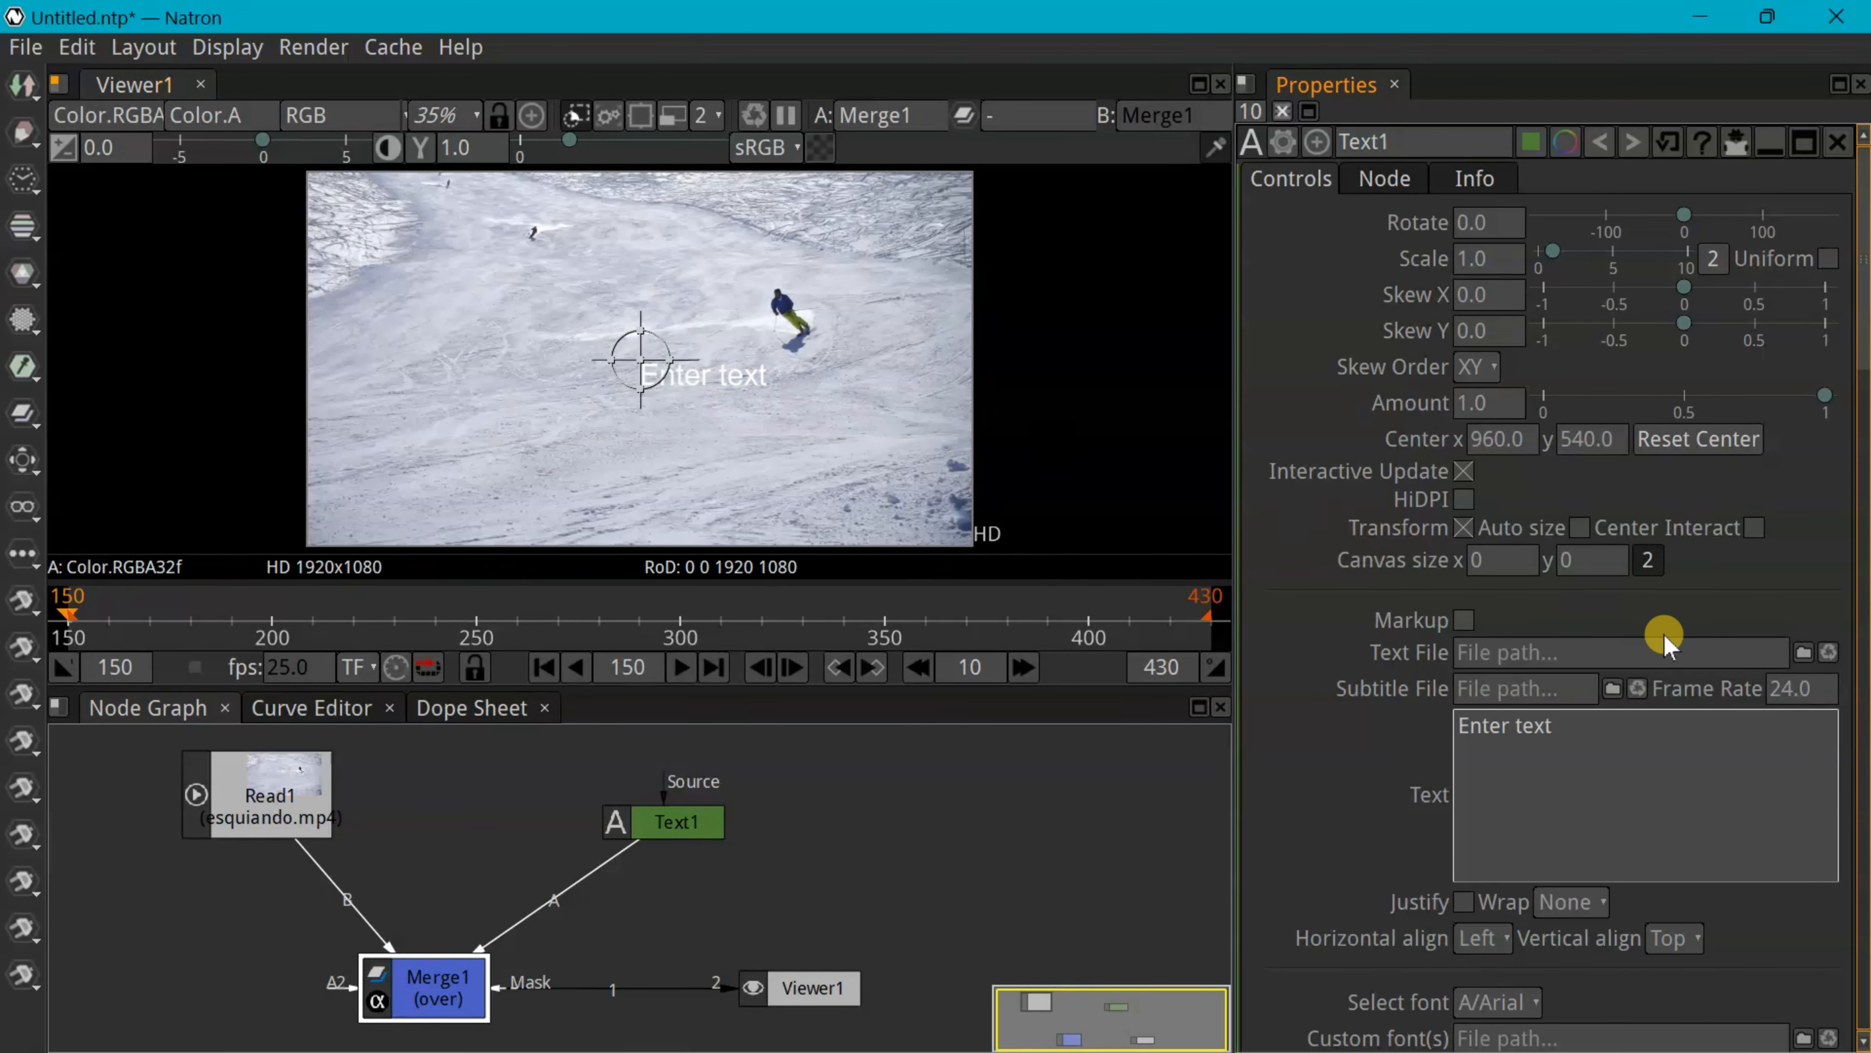
Replace the 'Enter text' placeholder with the skier's name, fixing its spelling
{"action": "triple_click", "coordinate": [1466, 725]}
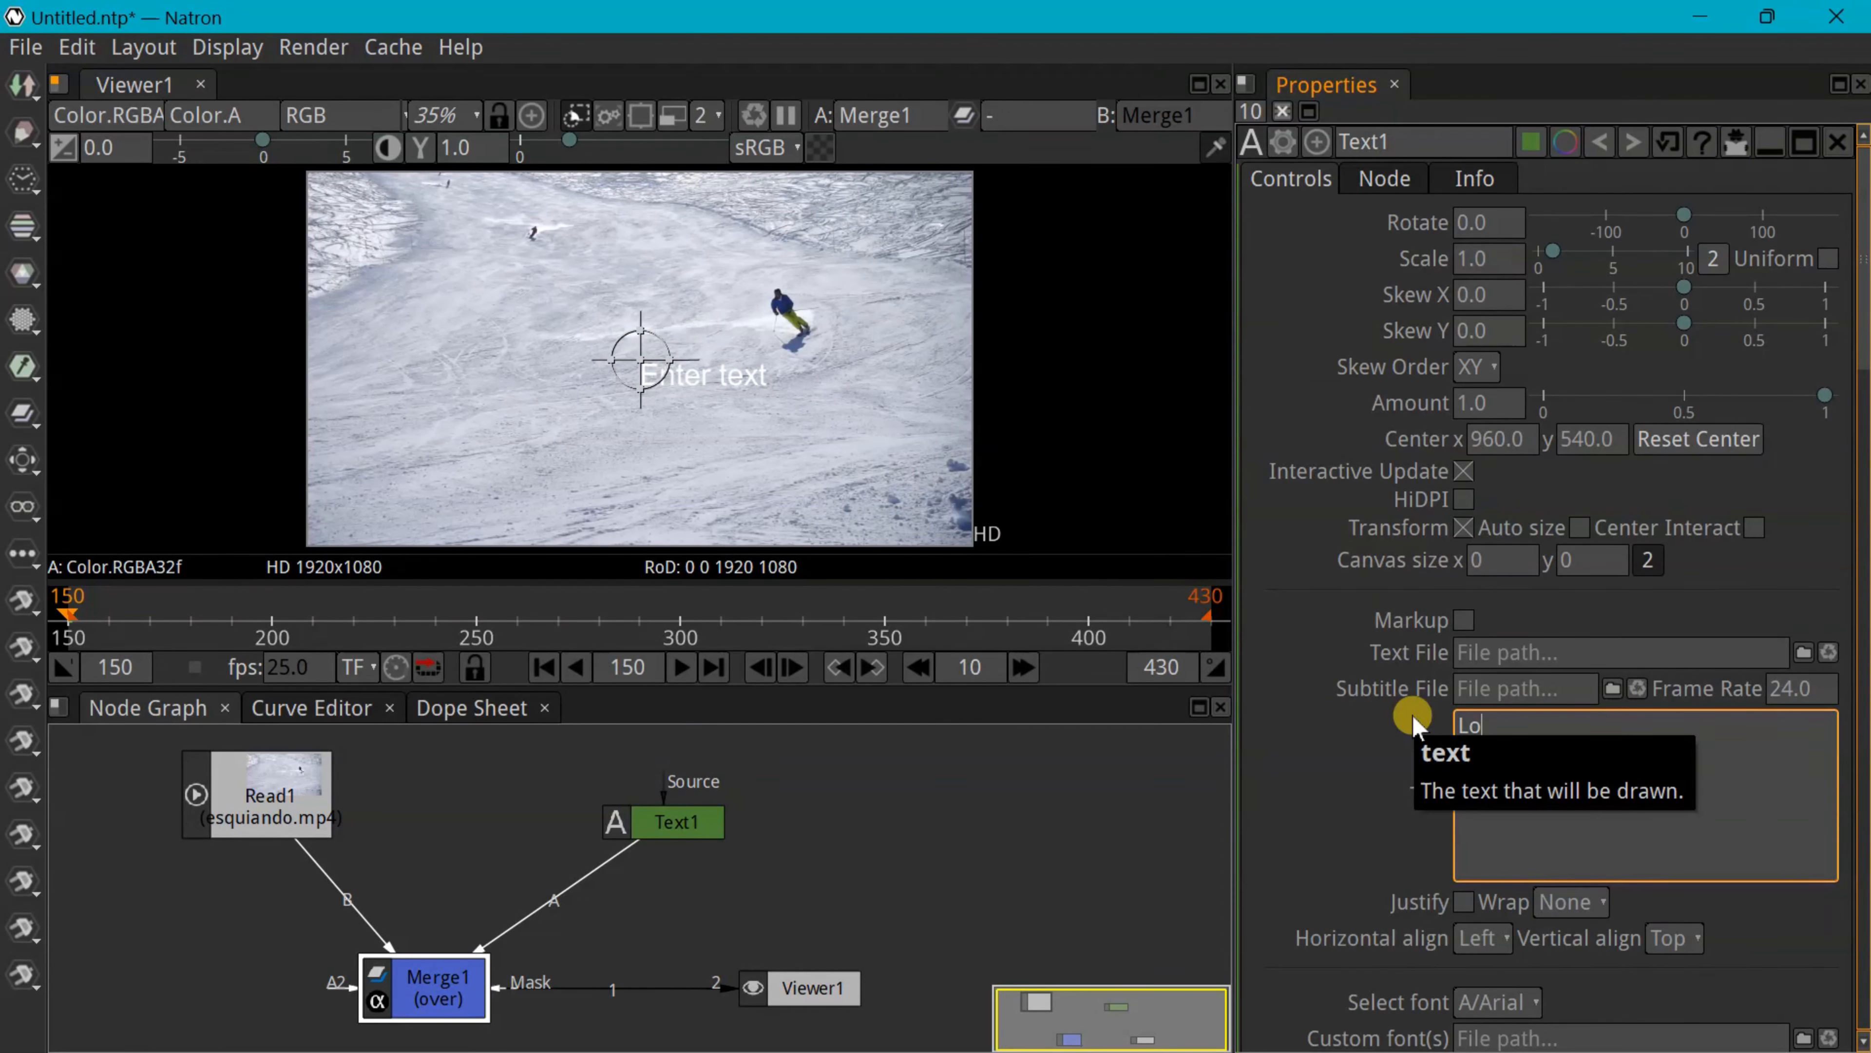
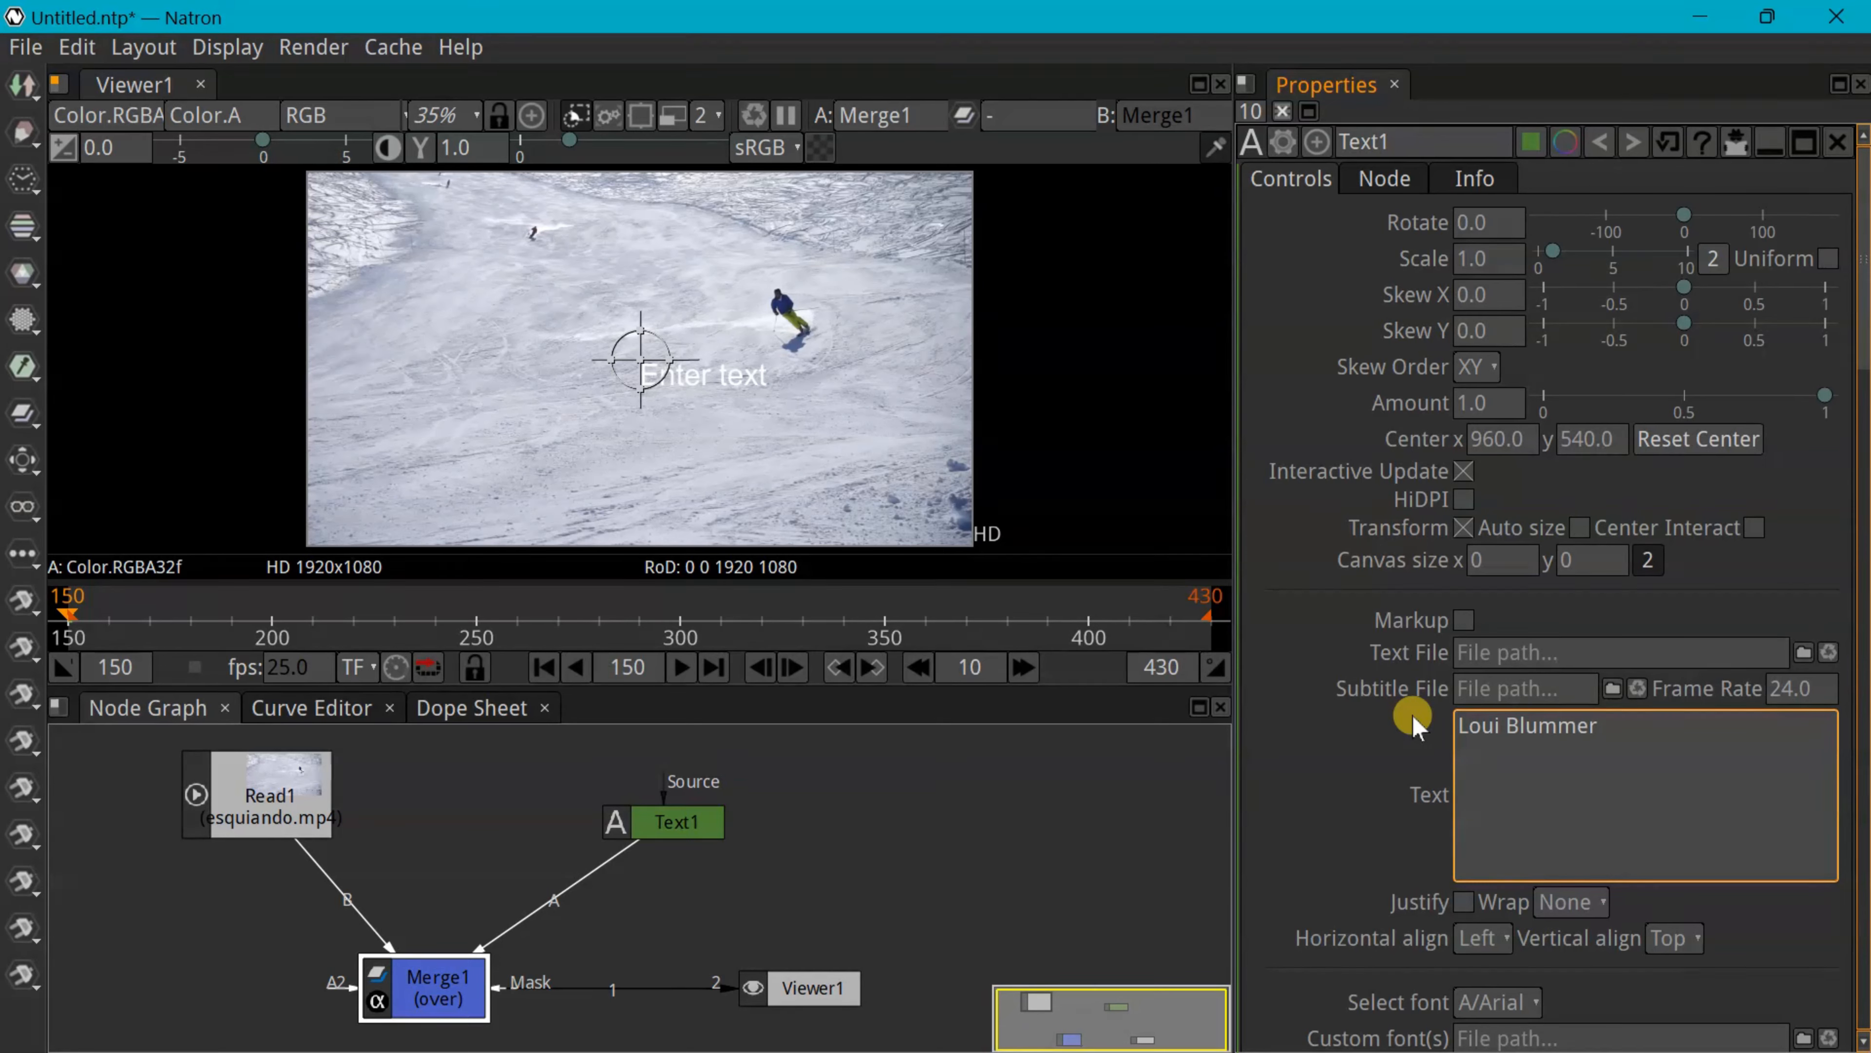
{"action": "left_click", "coordinate": [1496, 728]}
{"action": "type", "text": "s"}
{"action": "left_click", "coordinate": [1374, 754]}
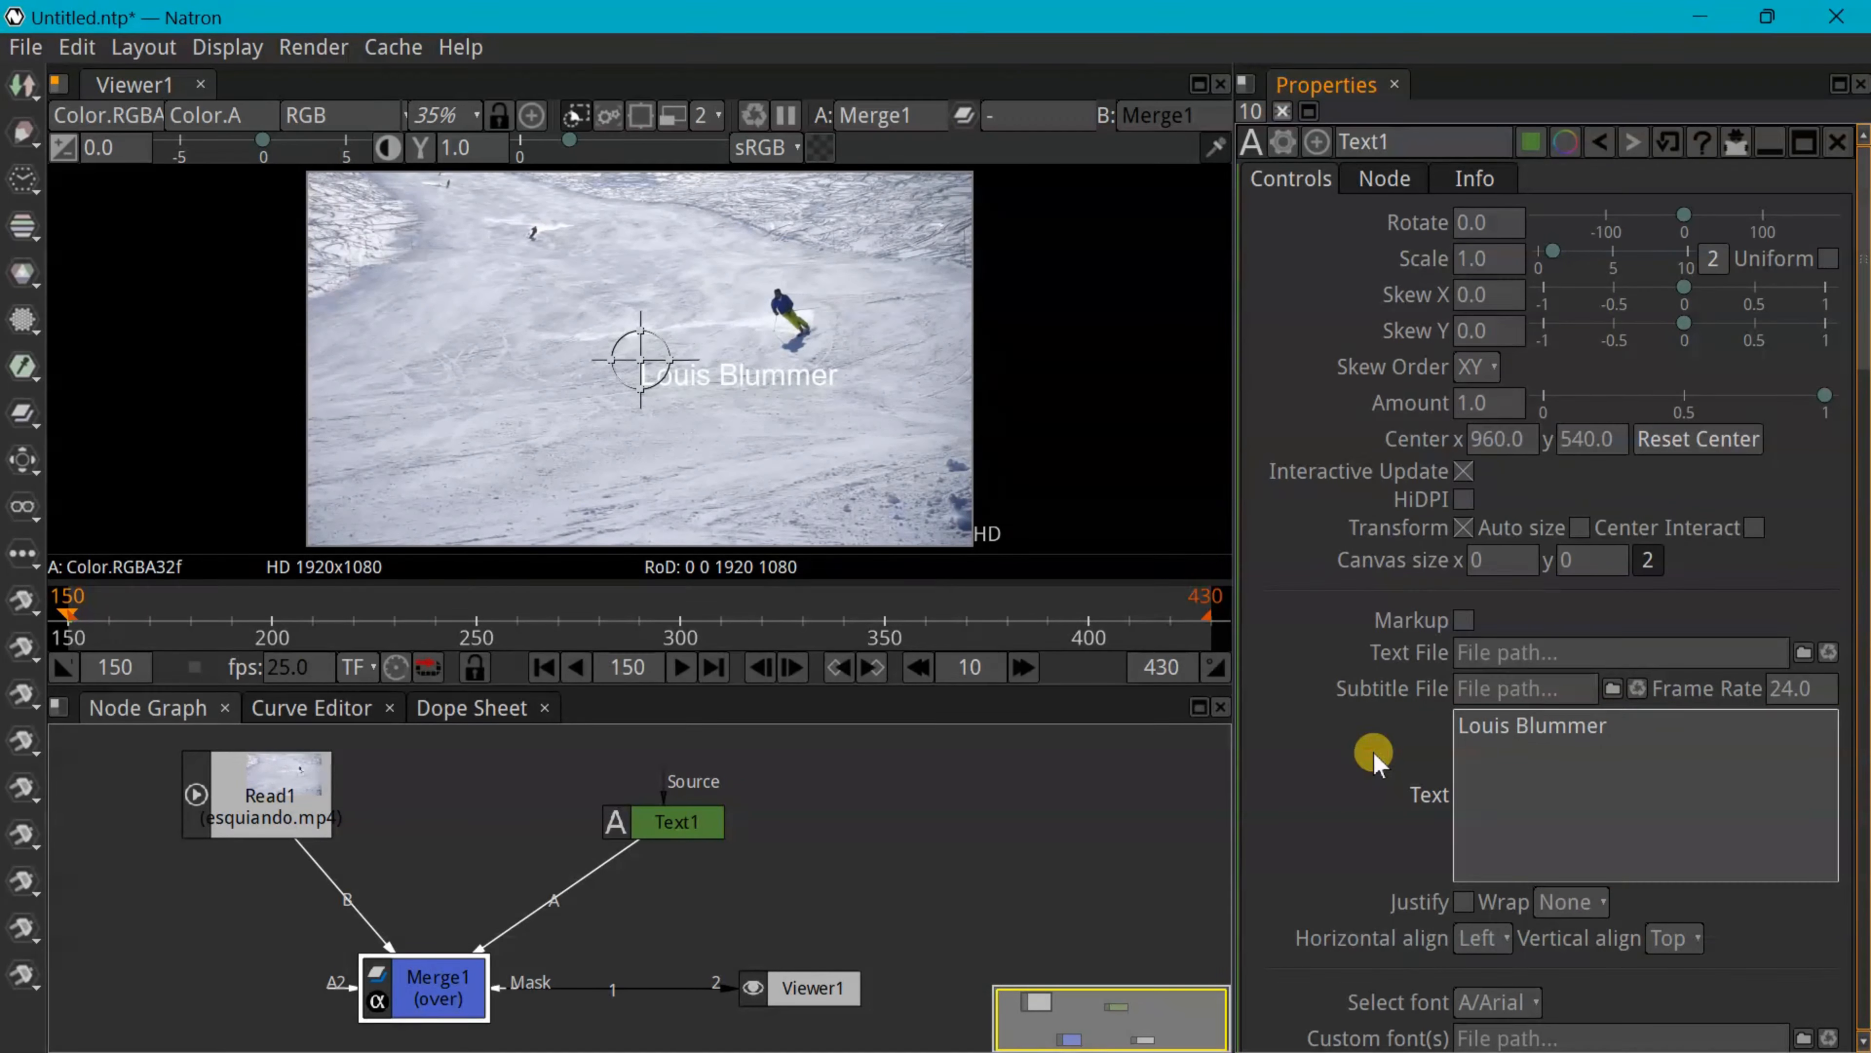
Style the title in Komika Axis, orange, at font size 50
{"action": "scroll", "coordinate": [1837, 438], "scroll_direction": "down", "scroll_amount": 5}
{"action": "left_click", "coordinate": [1495, 582]}
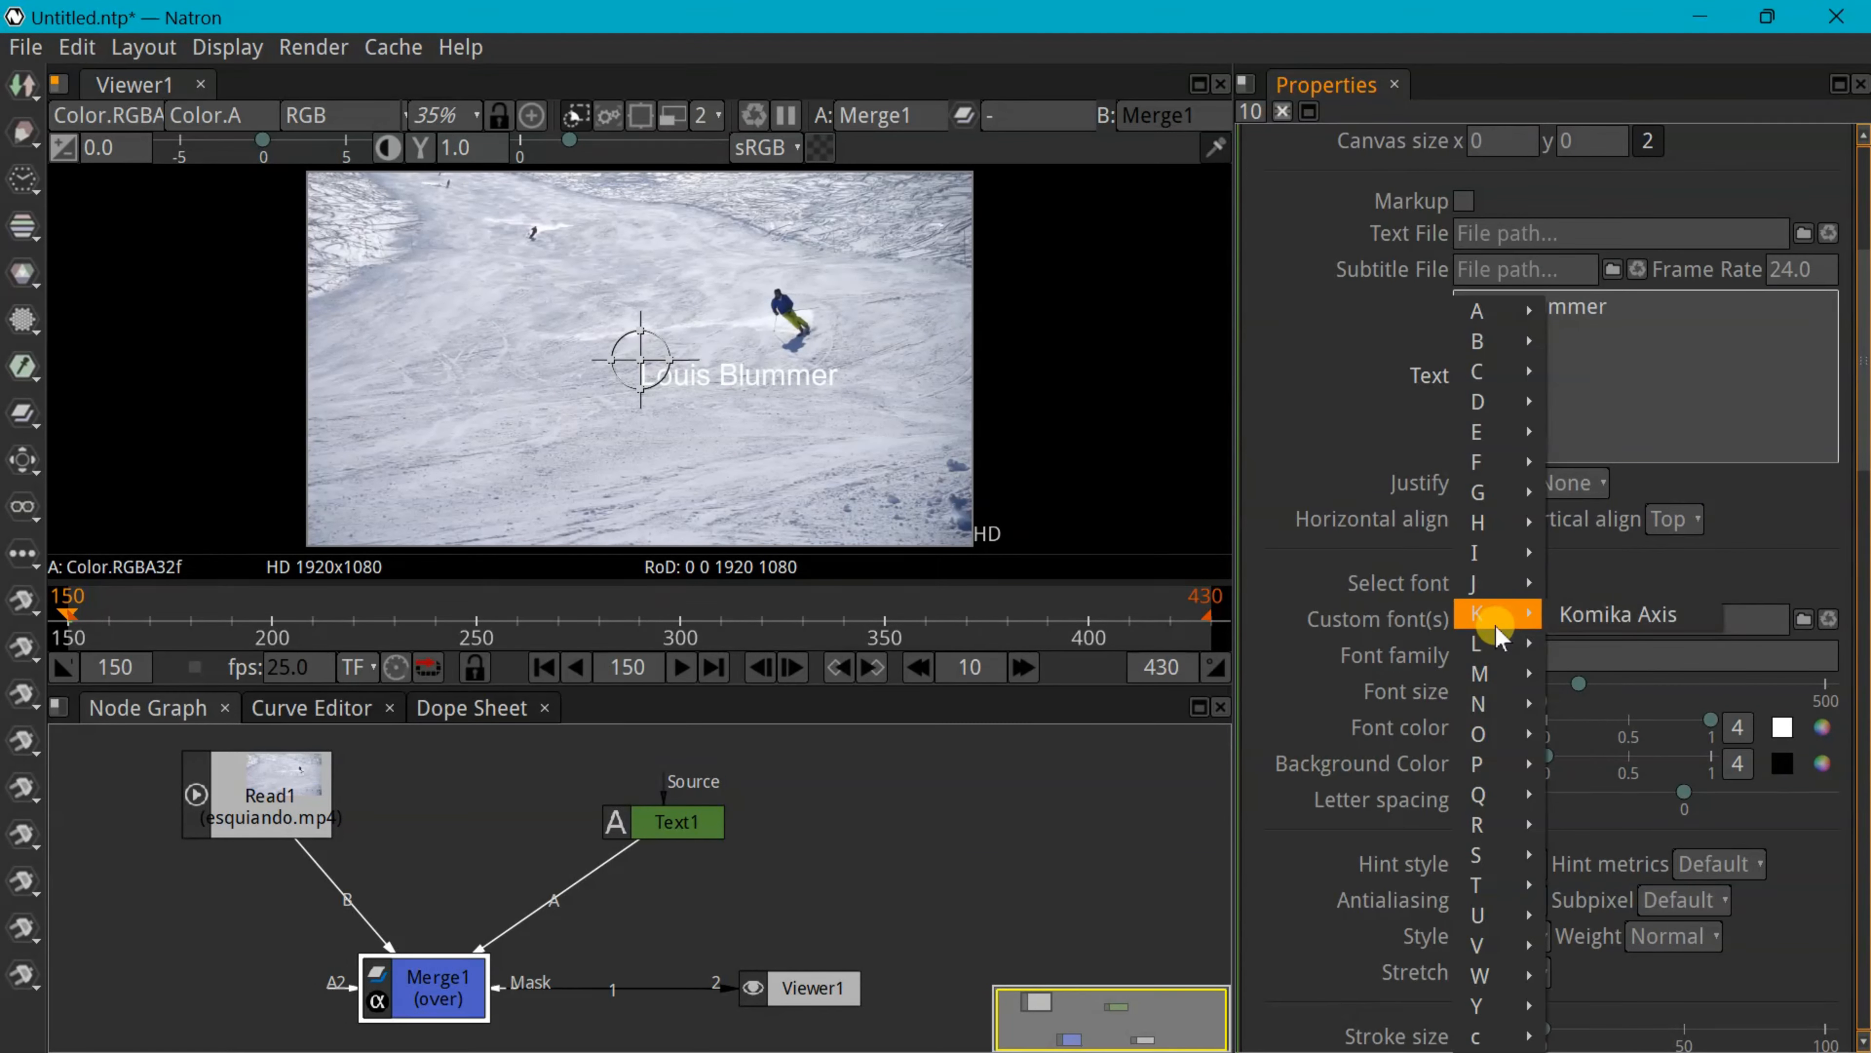
{"action": "left_click", "coordinate": [1618, 614]}
{"action": "left_click", "coordinate": [1822, 727]}
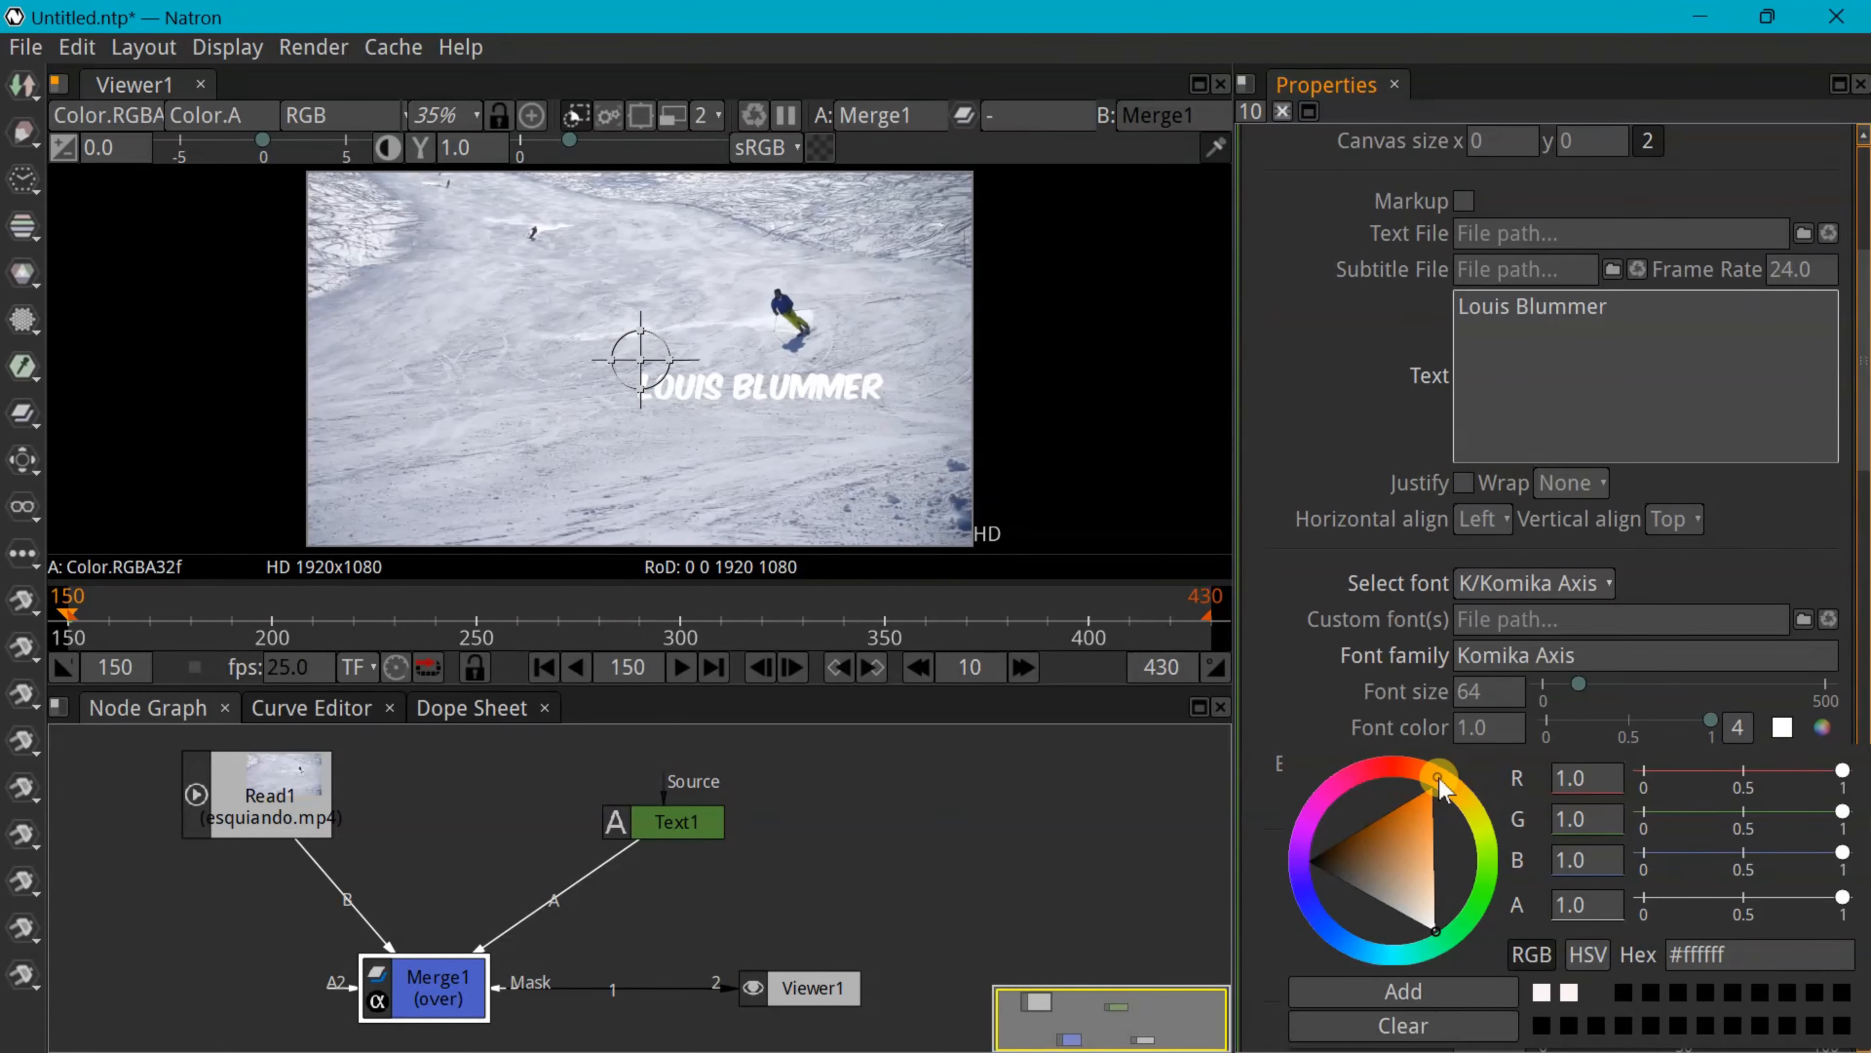
{"action": "left_click", "coordinate": [1430, 802]}
{"action": "left_click", "coordinate": [1733, 555]}
{"action": "left_click_drag", "start_coordinate": [1578, 684], "coordinate": [1570, 684]}
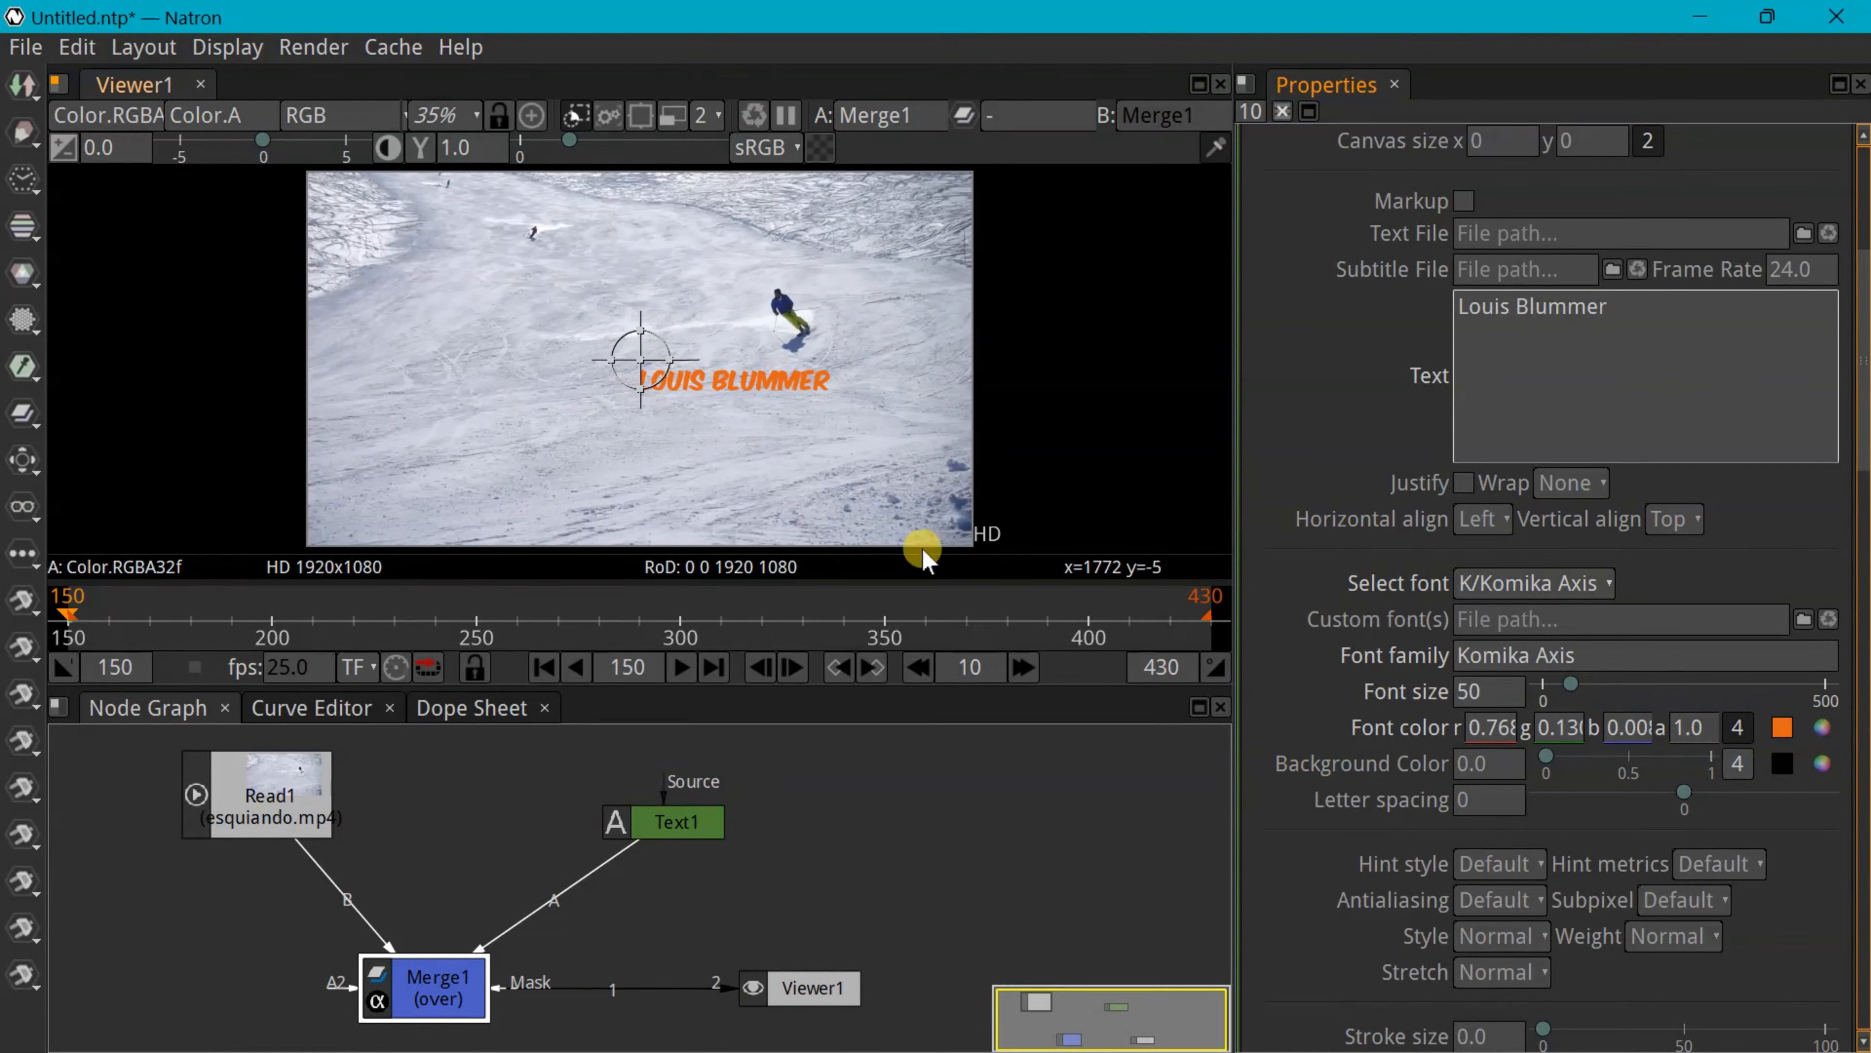
Move the title near the skier, then detach Text1 from Merge1's A input
{"action": "left_click_drag", "start_coordinate": [641, 360], "coordinate": [737, 251]}
{"action": "left_click", "coordinate": [593, 894]}
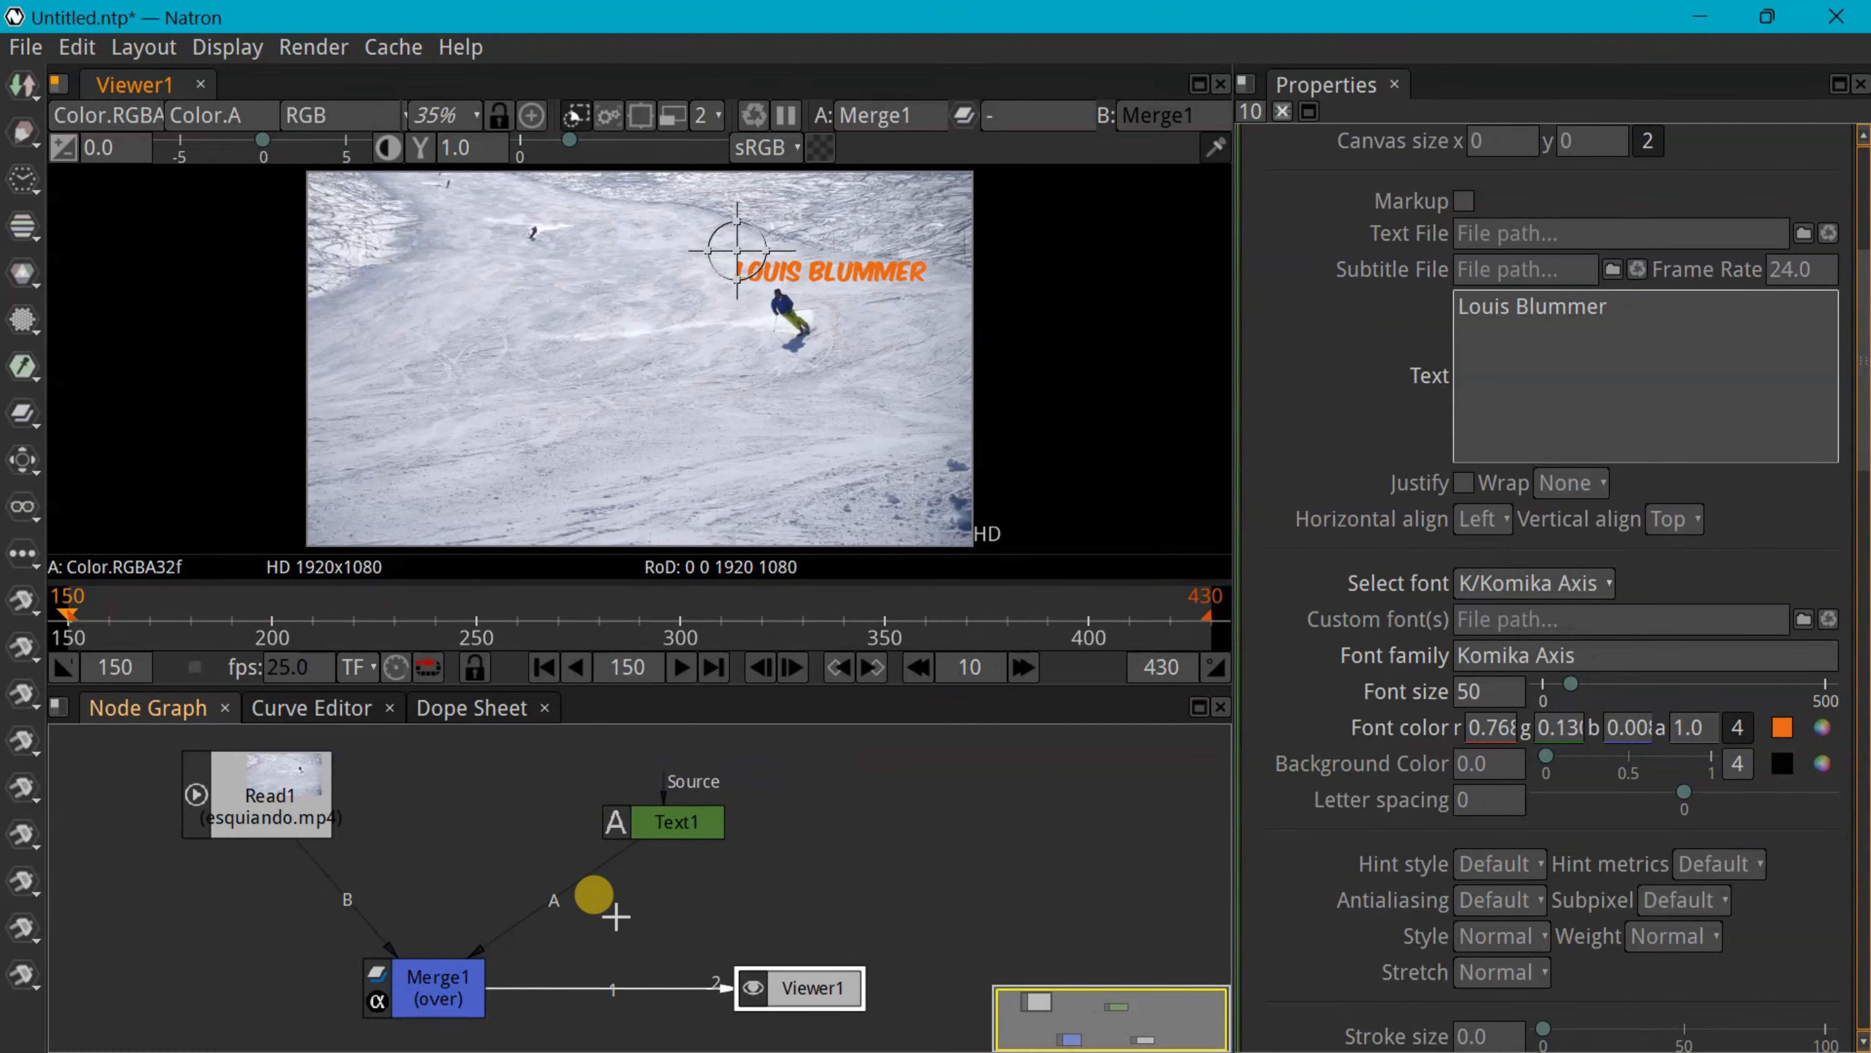
{"action": "left_click_drag", "start_coordinate": [481, 952], "coordinate": [569, 908]}
{"action": "left_click_drag", "start_coordinate": [674, 817], "coordinate": [920, 768]}
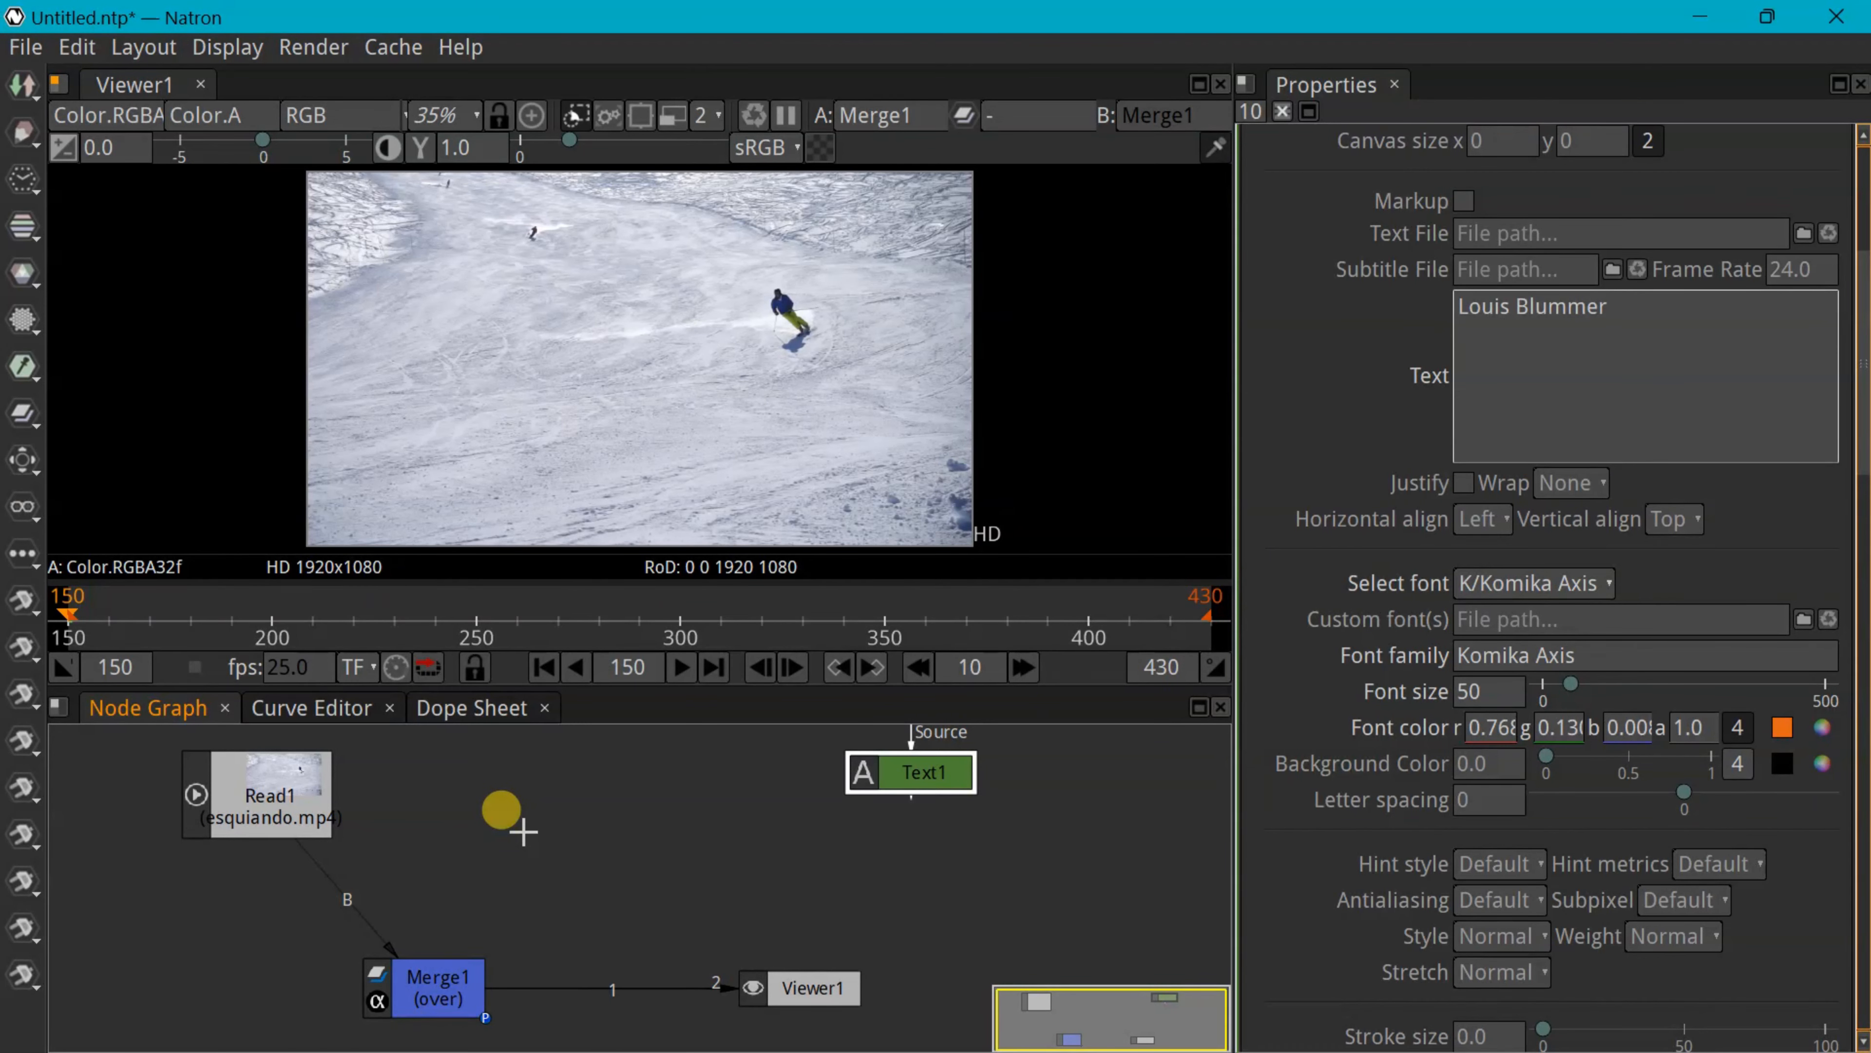
Create a Tracker [Transform] node from the 'trac' search and park it unconnected
{"action": "key", "text": "Tab"}
{"action": "type", "text": "t"}
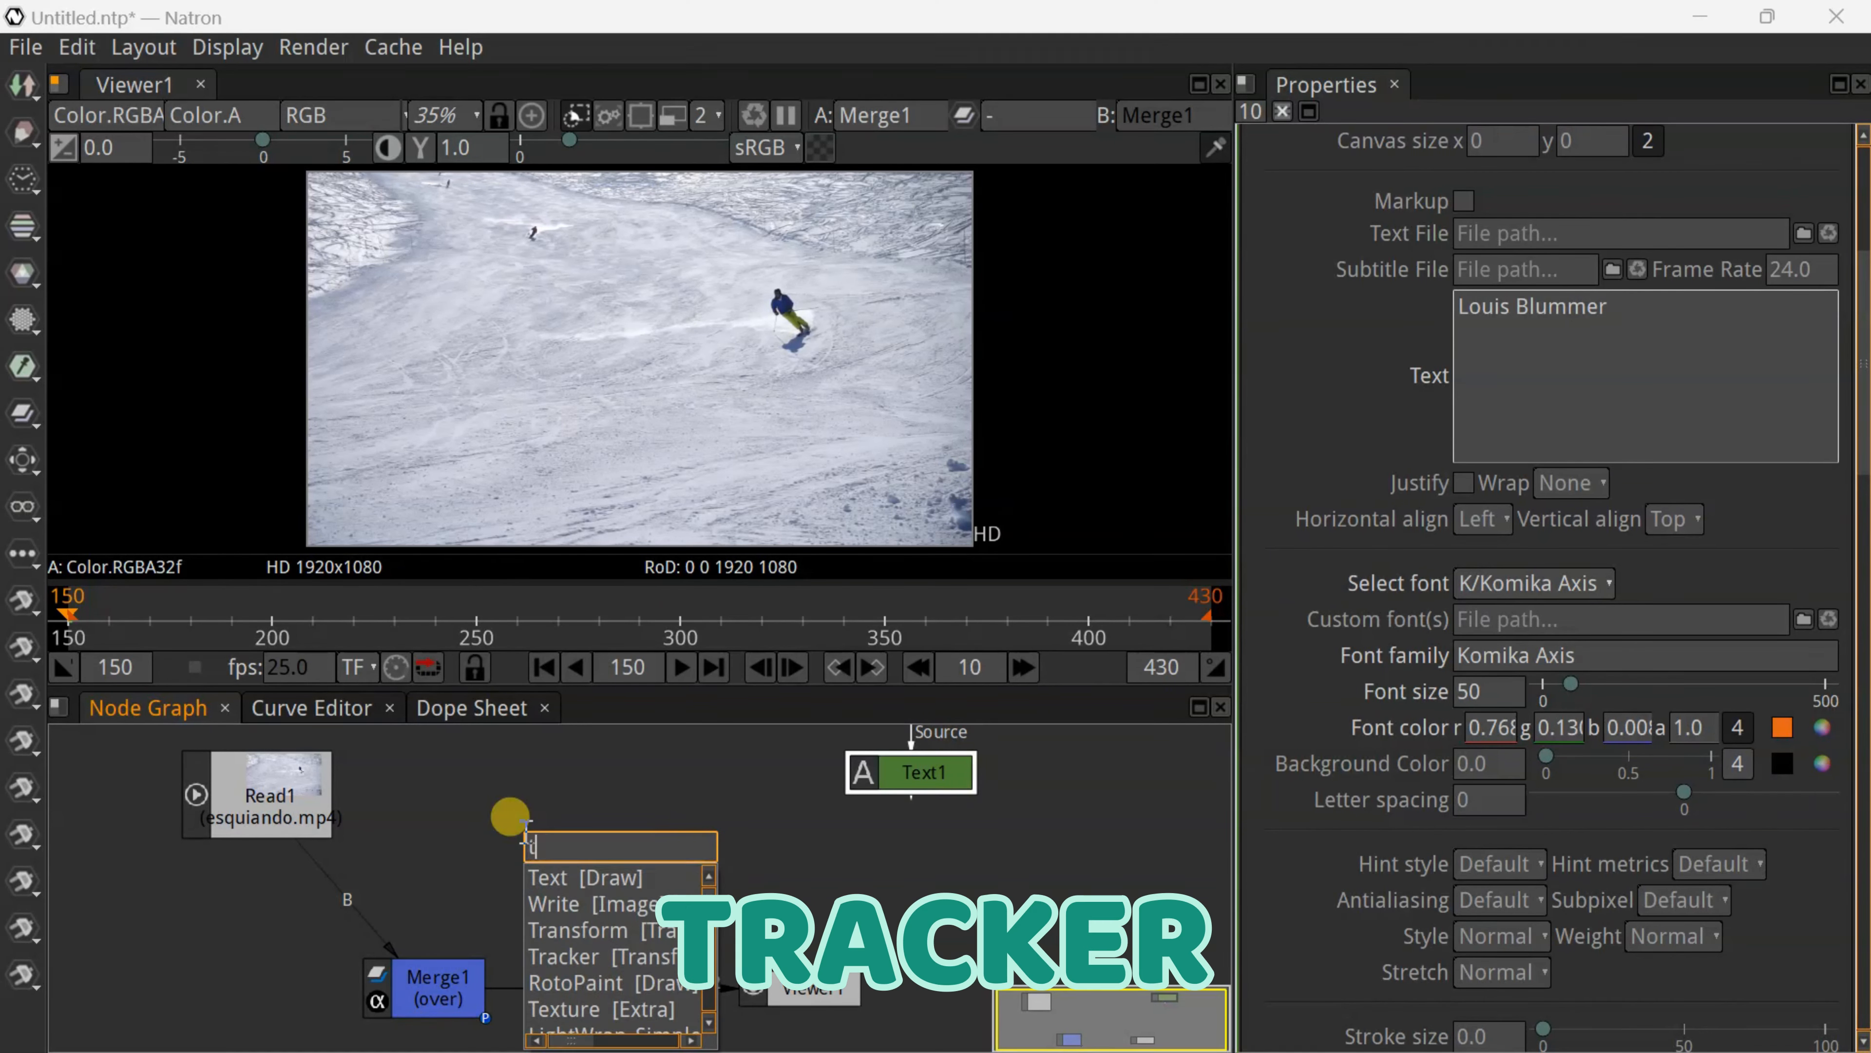
{"action": "type", "text": "rac"}
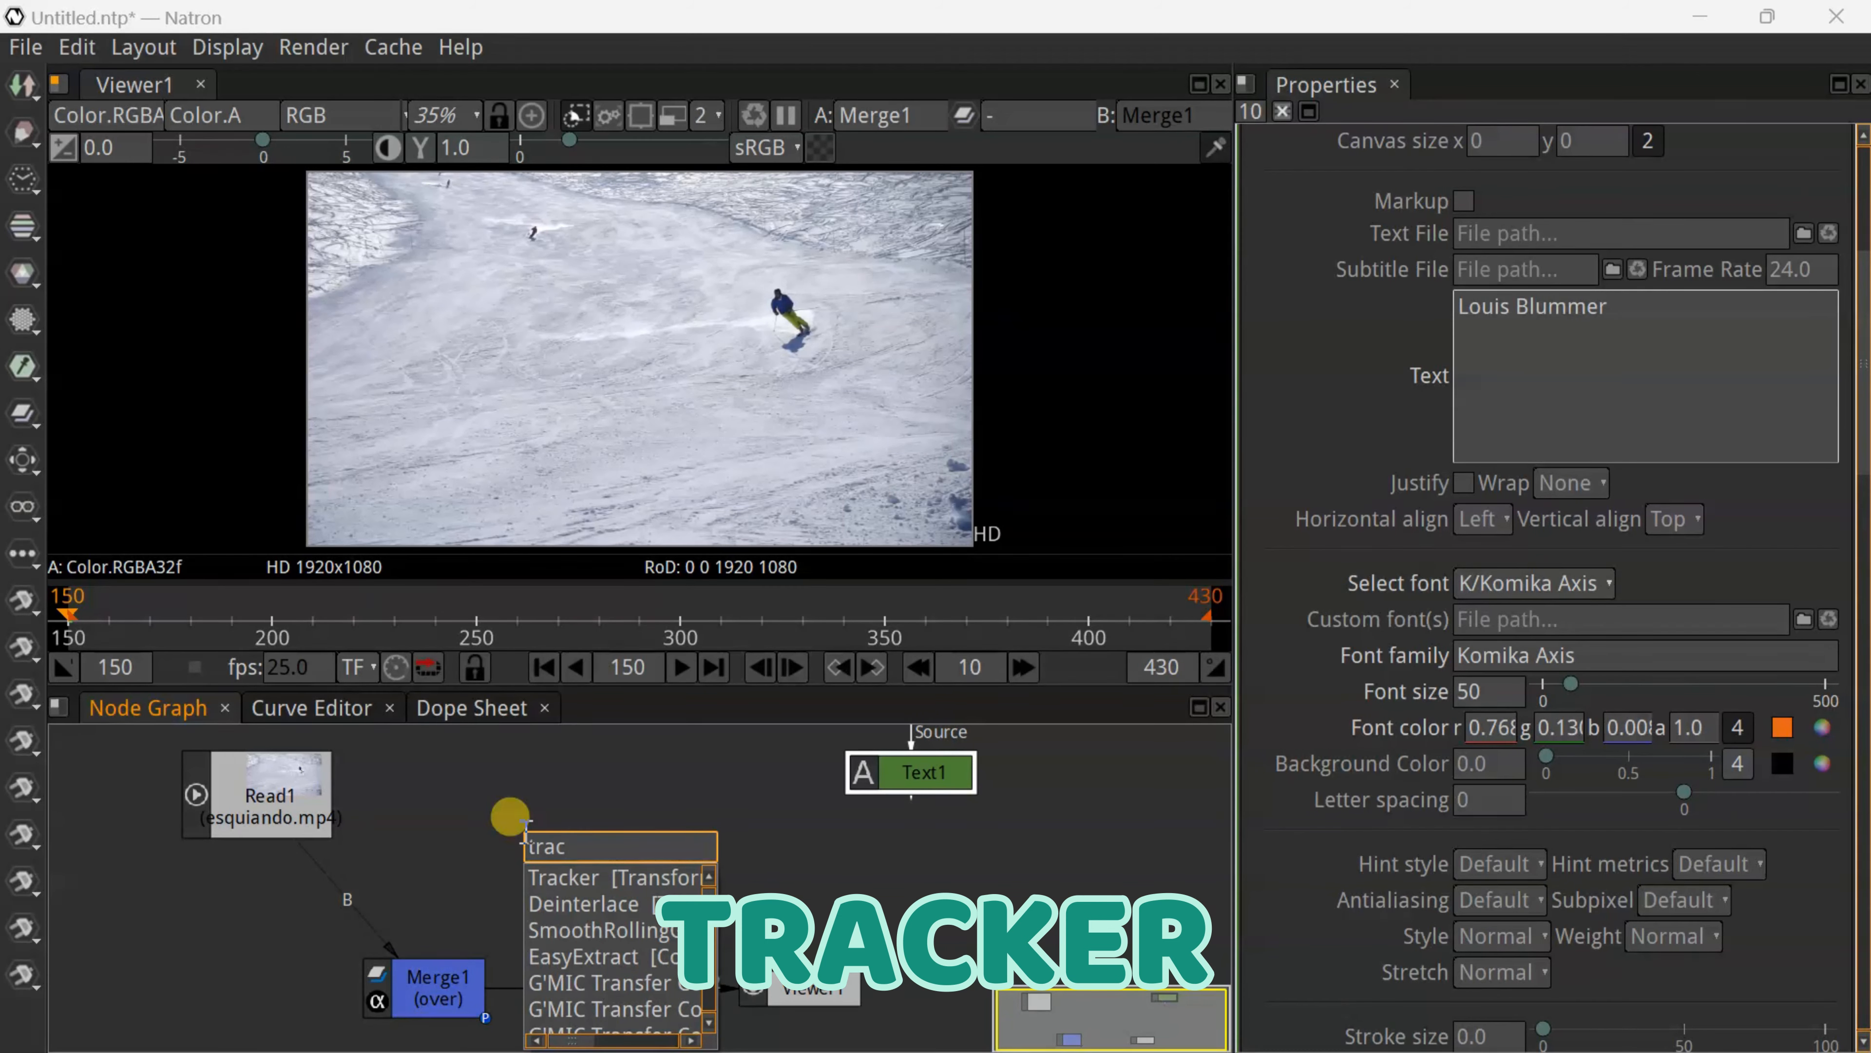
{"action": "left_click", "coordinate": [569, 878]}
{"action": "left_click_drag", "start_coordinate": [918, 825], "coordinate": [633, 866]}
{"action": "left_click_drag", "start_coordinate": [771, 818], "coordinate": [855, 844]}
{"action": "left_click_drag", "start_coordinate": [632, 862], "coordinate": [305, 804]}
{"action": "left_click_drag", "start_coordinate": [613, 804], "coordinate": [627, 794]}
{"action": "left_click_drag", "start_coordinate": [394, 796], "coordinate": [621, 788]}
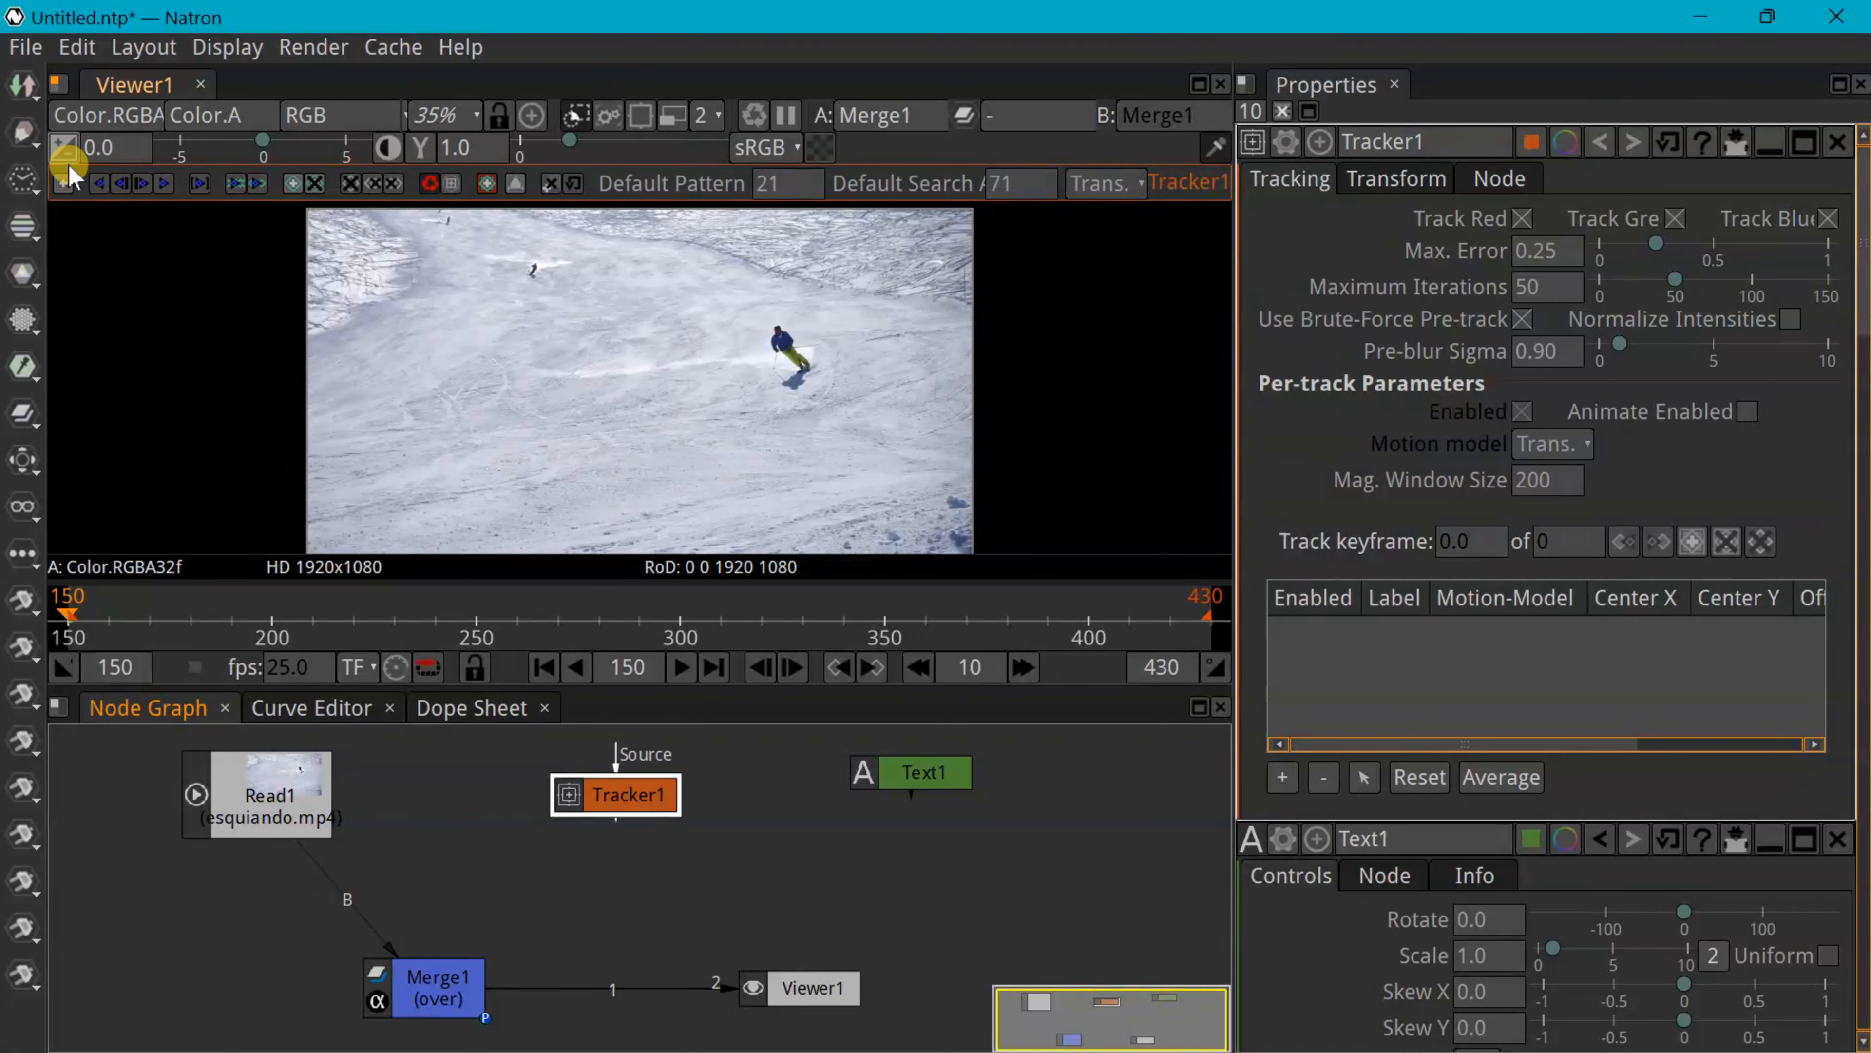
Enable addTrack and place track1 on the skier's head at 1359.07, 727.23
{"action": "left_click", "coordinate": [63, 182]}
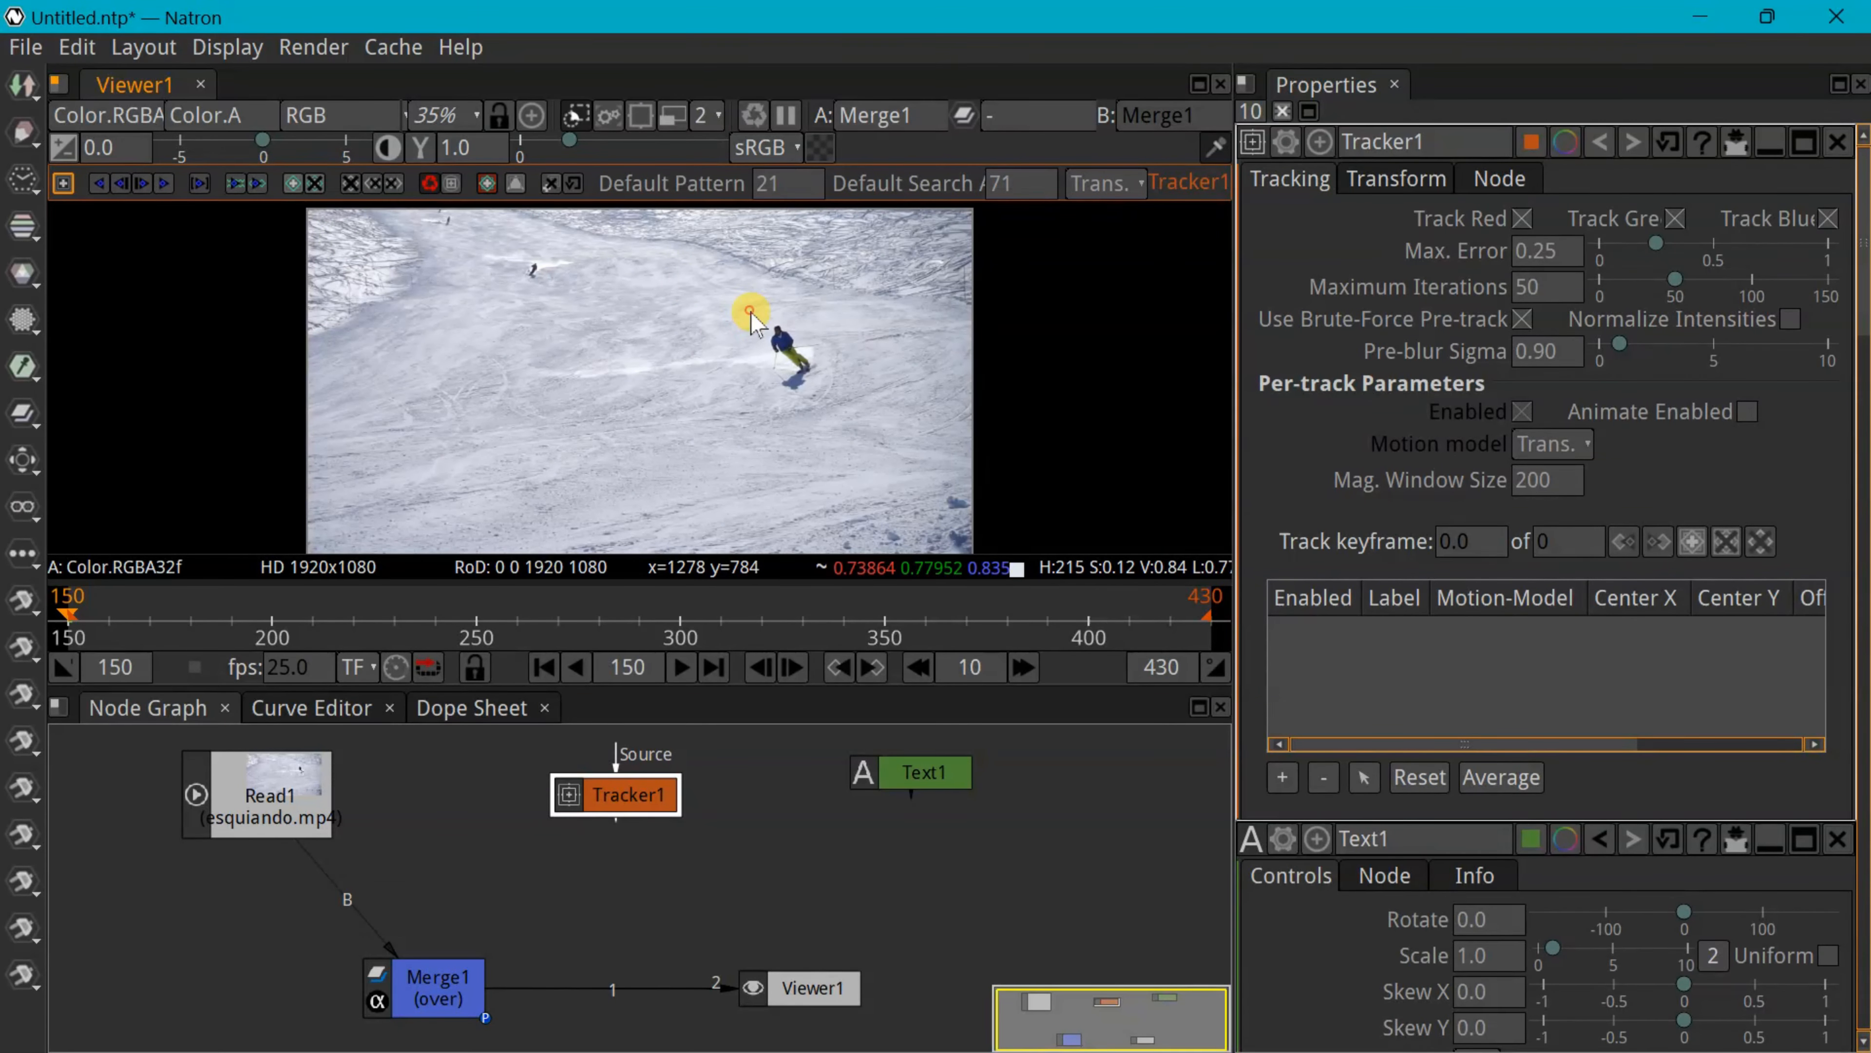
{"action": "left_click", "coordinate": [750, 312]}
{"action": "left_click", "coordinate": [63, 184]}
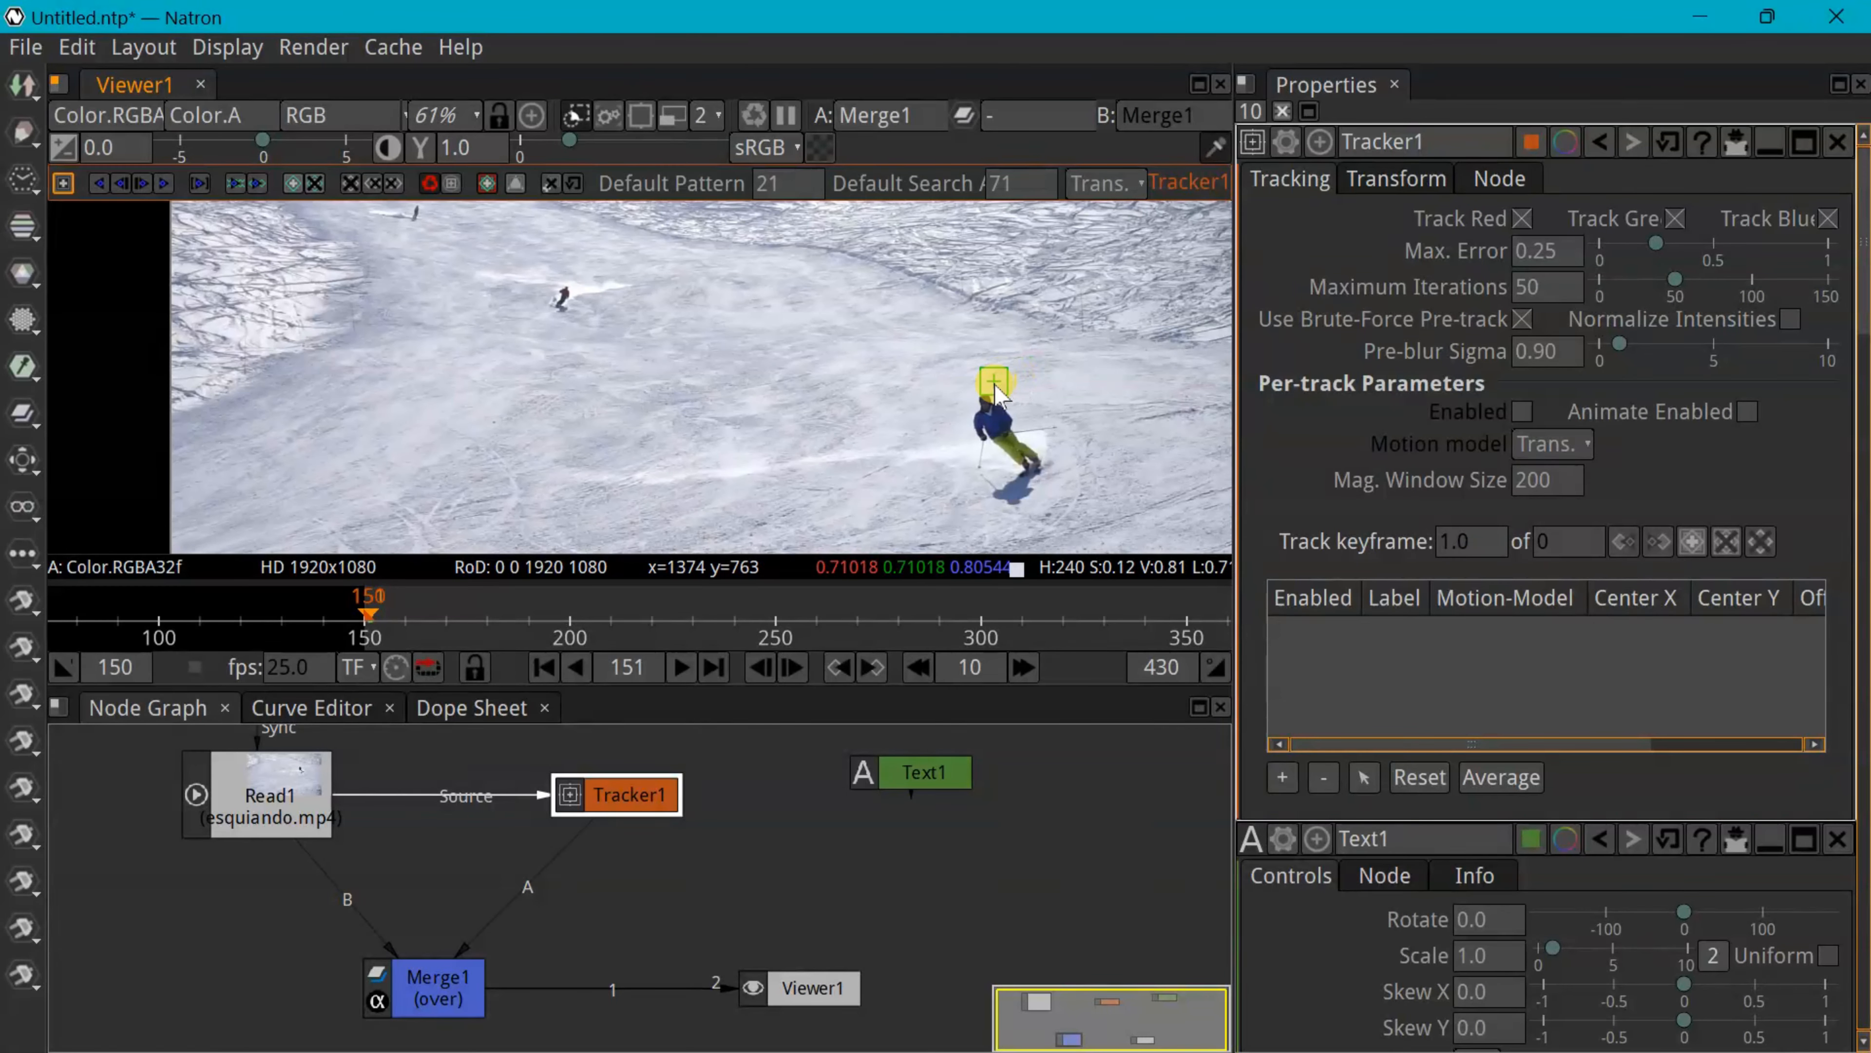
{"action": "scroll", "coordinate": [987, 407], "scroll_direction": "up", "scroll_amount": 10}
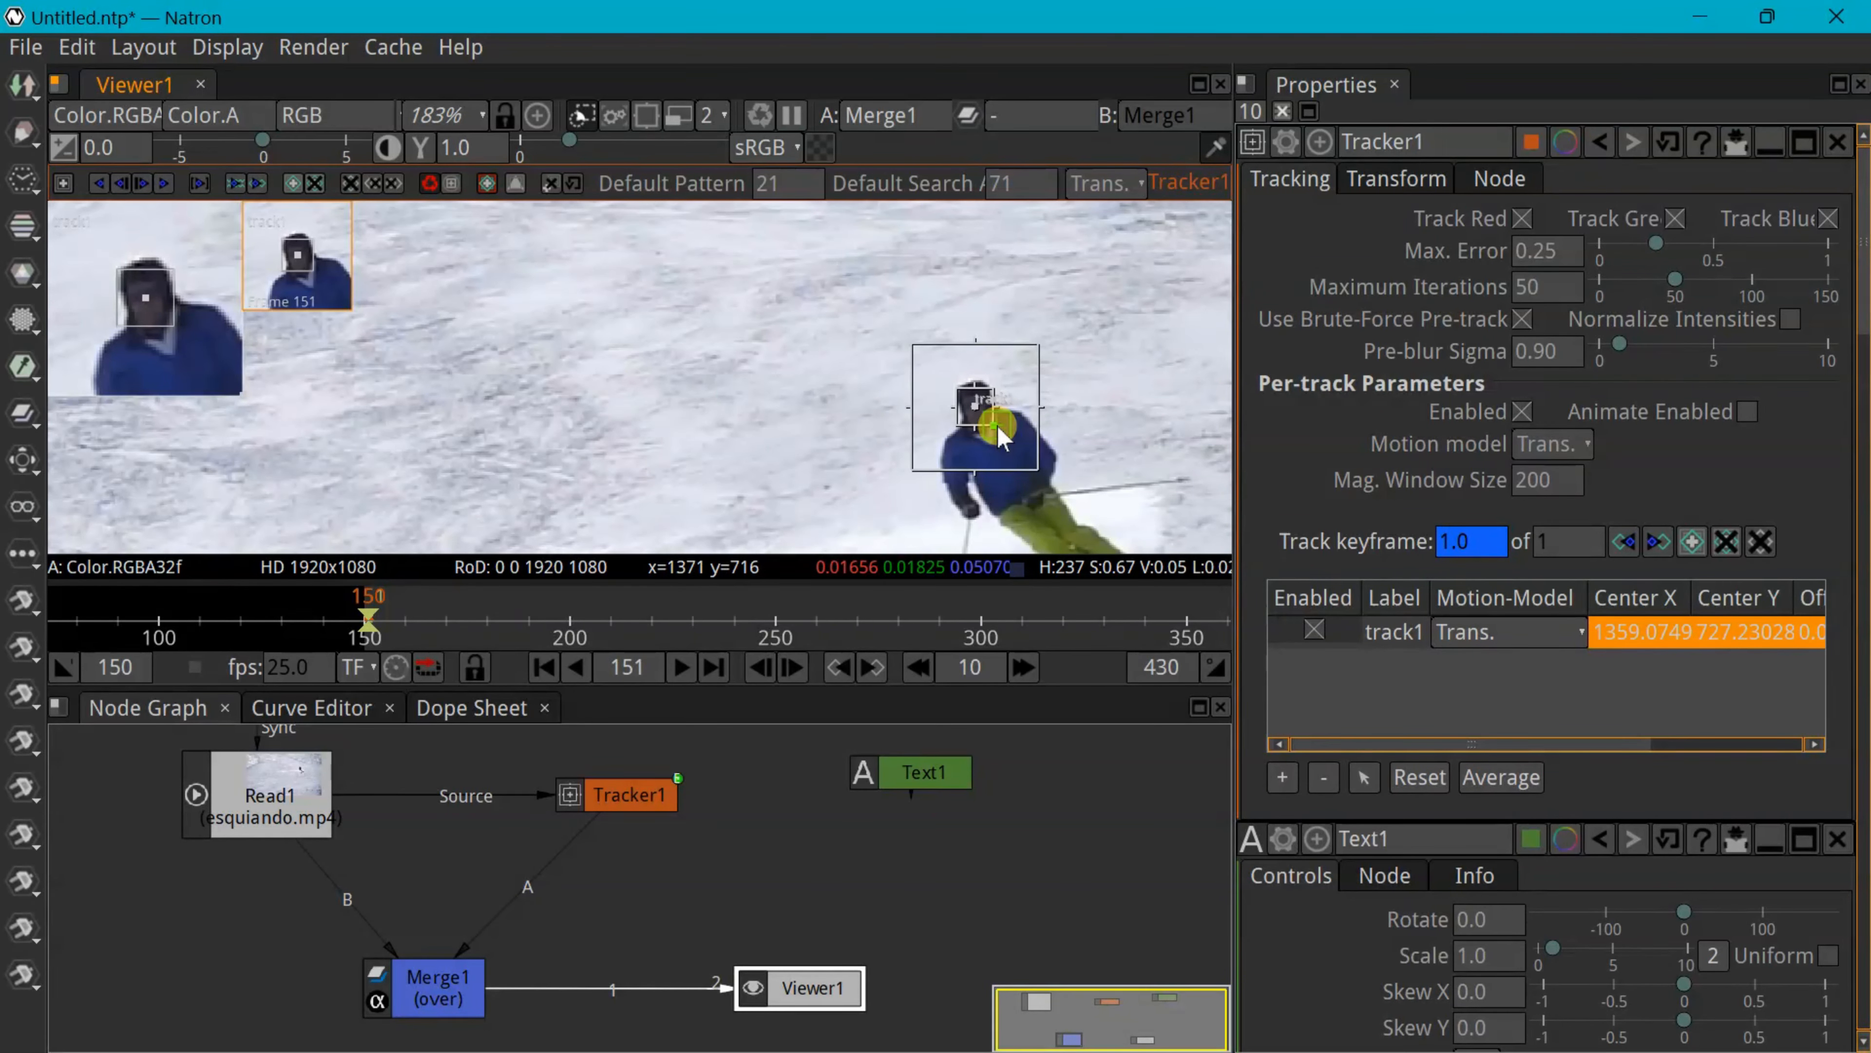
Enlarge track1's pattern and search boxes around the skier's head
{"action": "left_click_drag", "start_coordinate": [996, 426], "coordinate": [1000, 434]}
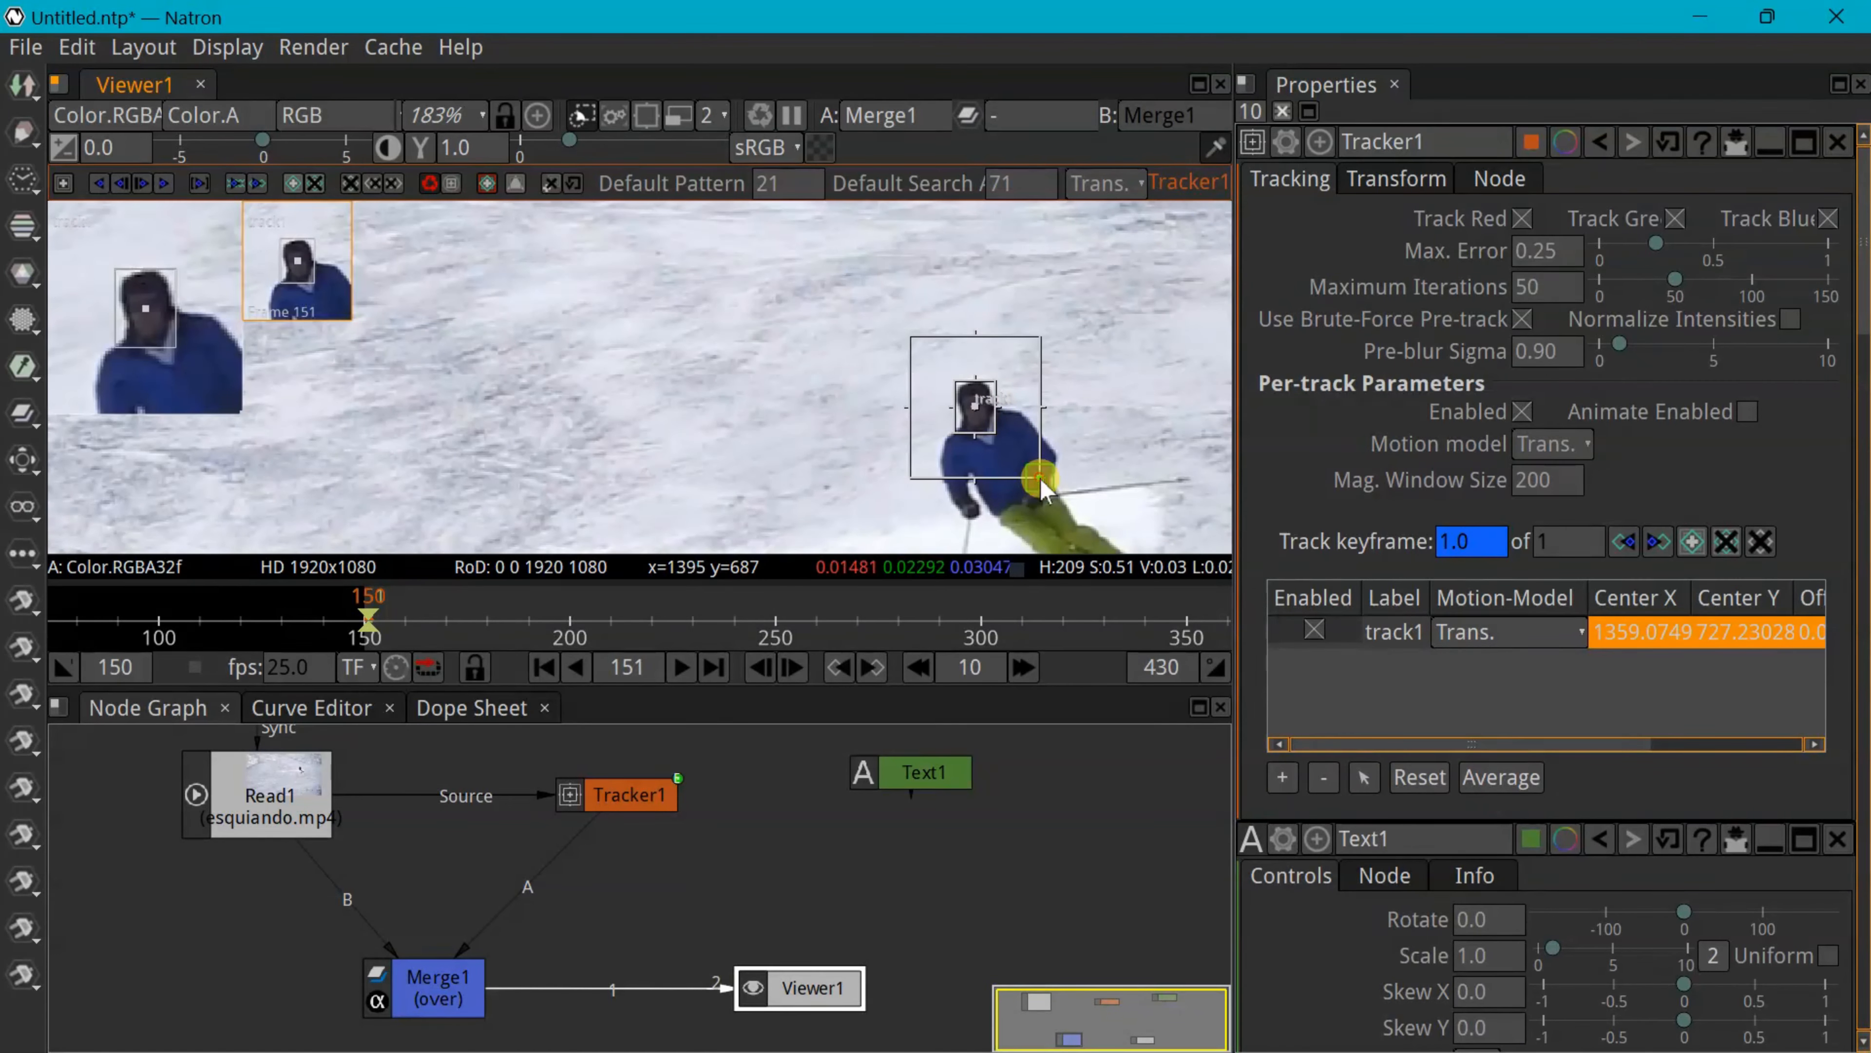
{"action": "left_click_drag", "start_coordinate": [1039, 479], "coordinate": [1073, 505]}
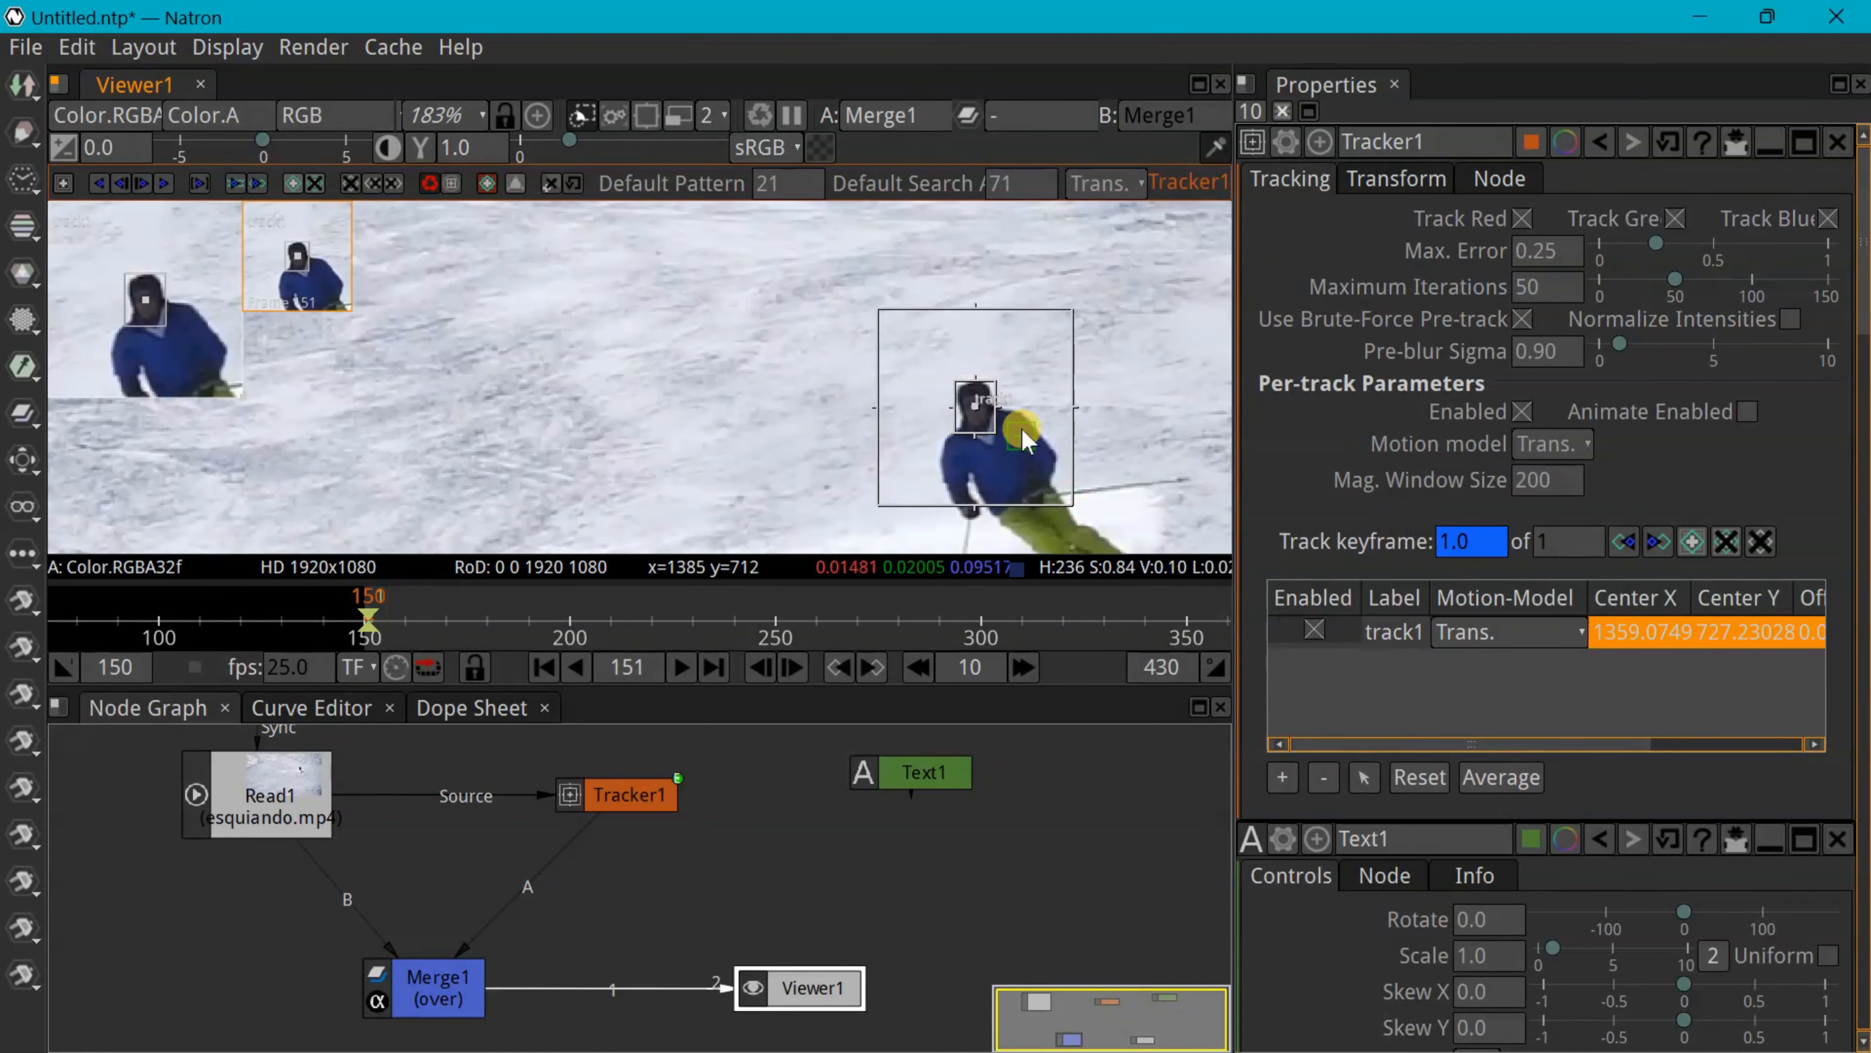
{"action": "scroll", "coordinate": [1031, 451], "scroll_direction": "down", "scroll_amount": 8}
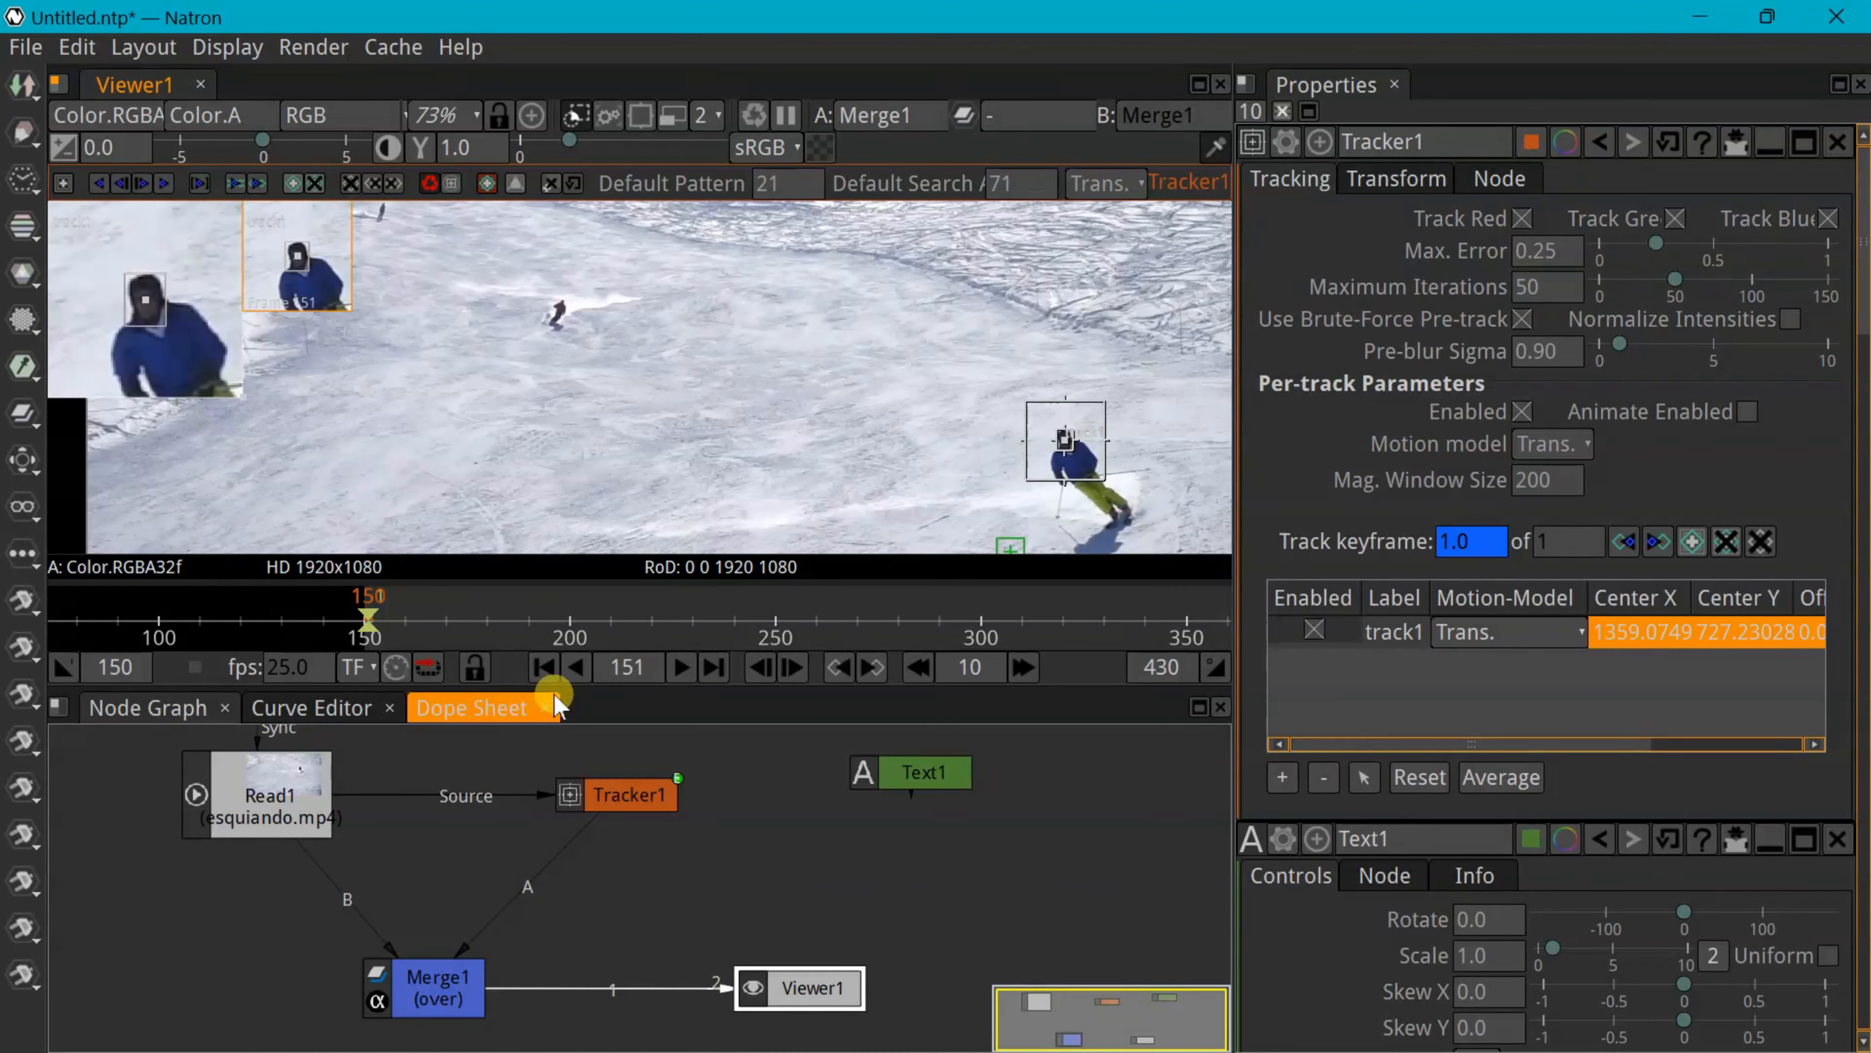
Return to frame 150, recentre the footage, and reconnect Tracker1's source to Read1
{"action": "left_click", "coordinate": [543, 667]}
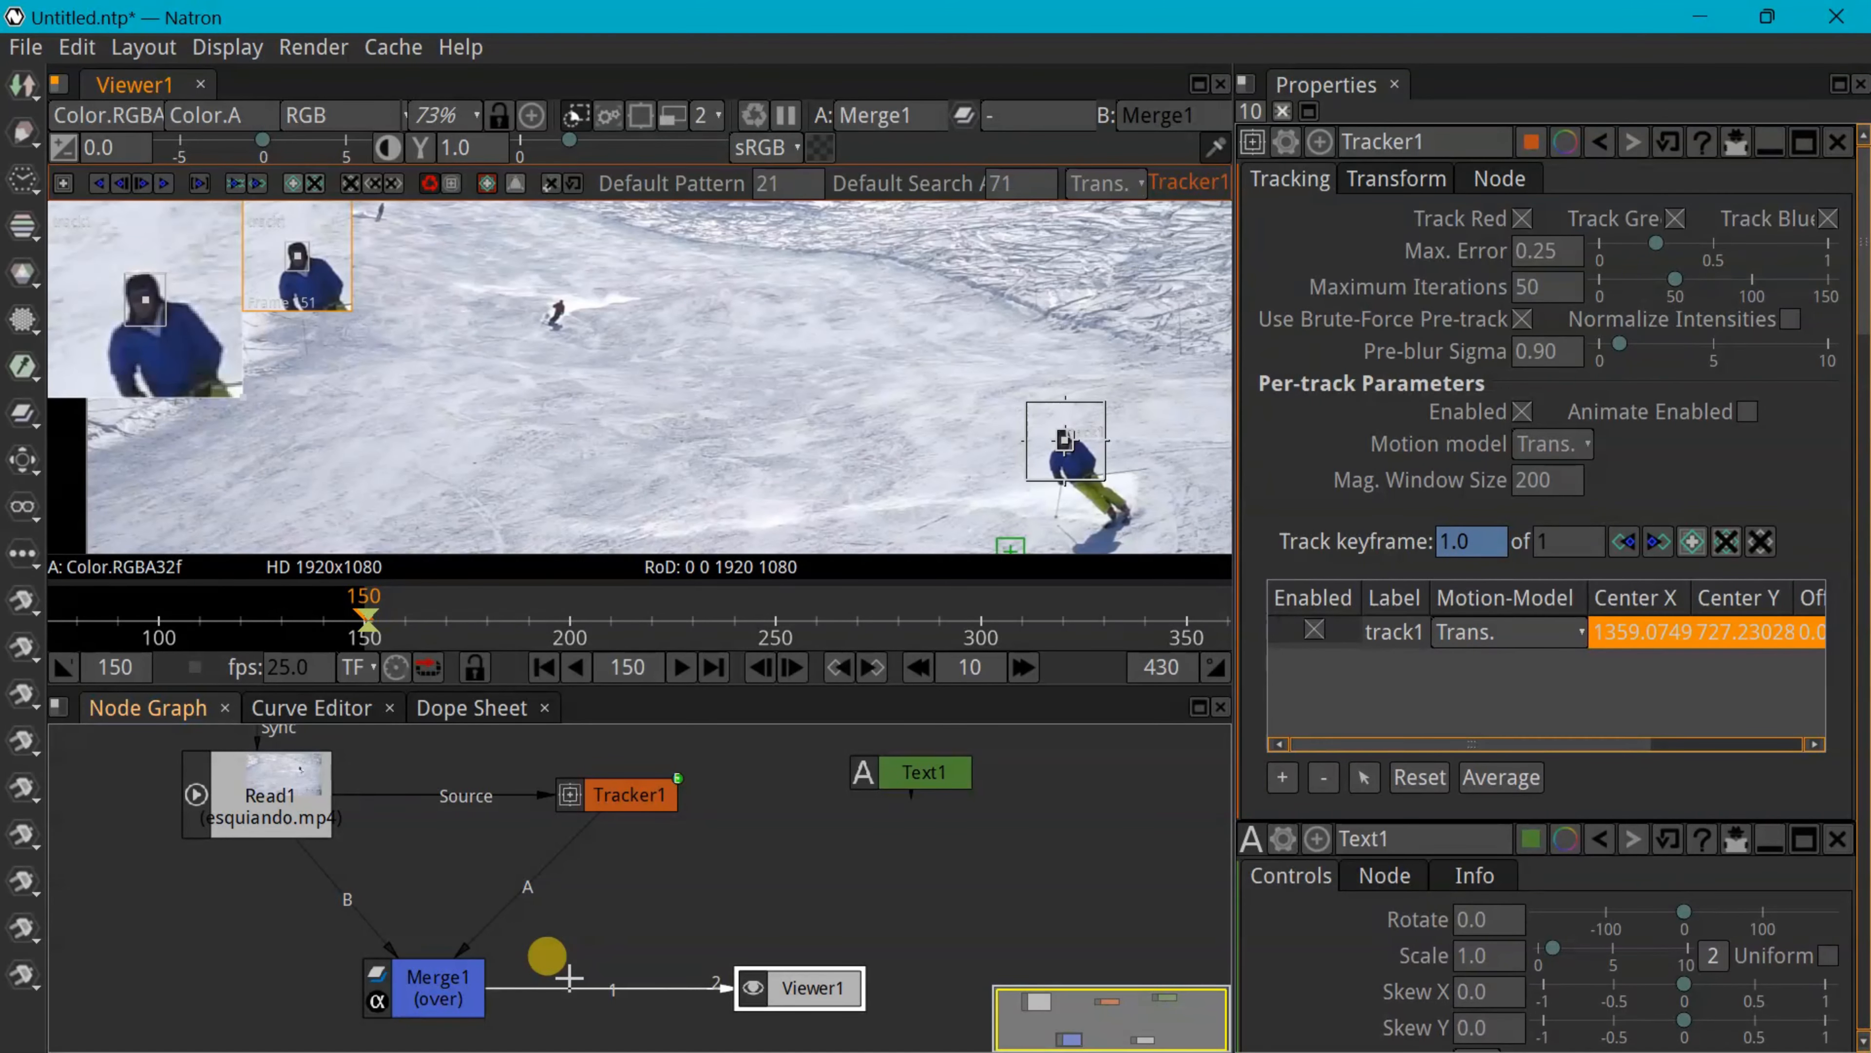
{"action": "scroll", "coordinate": [914, 464], "scroll_direction": "down", "scroll_amount": 3}
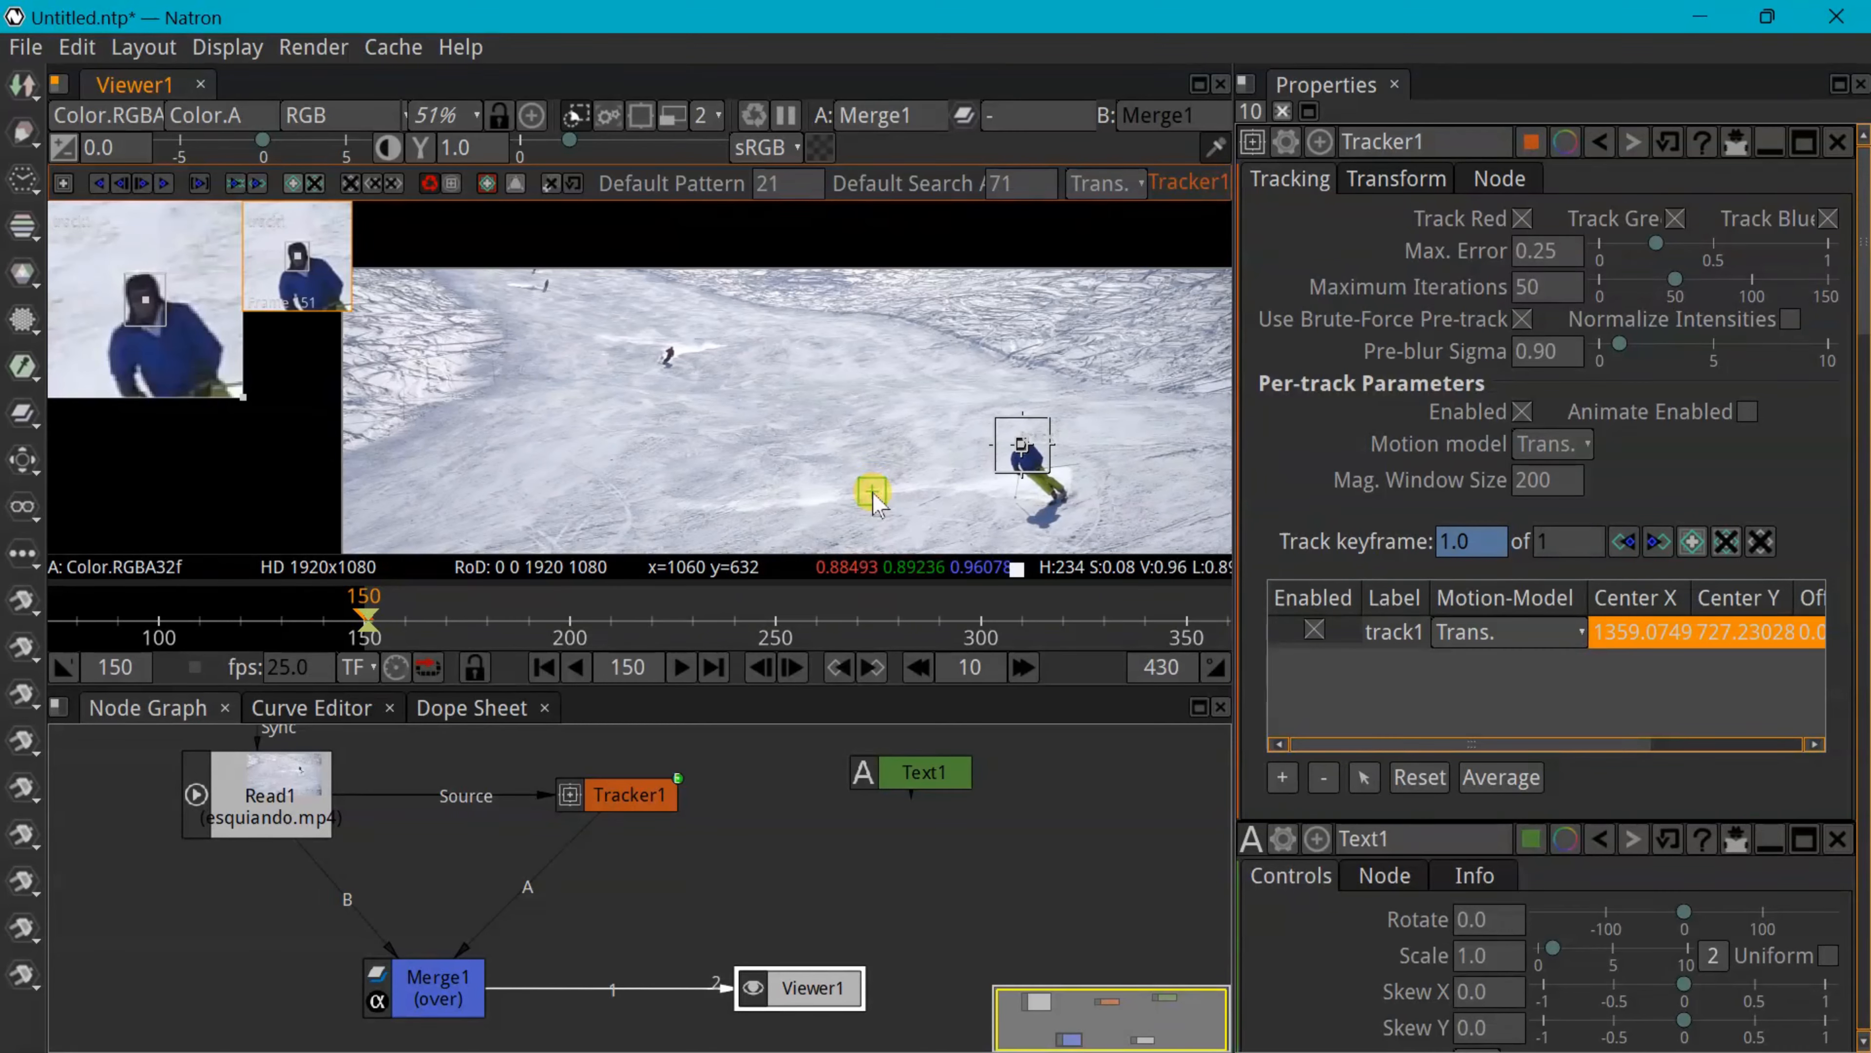
{"action": "left_click_drag", "start_coordinate": [873, 501], "coordinate": [731, 383]}
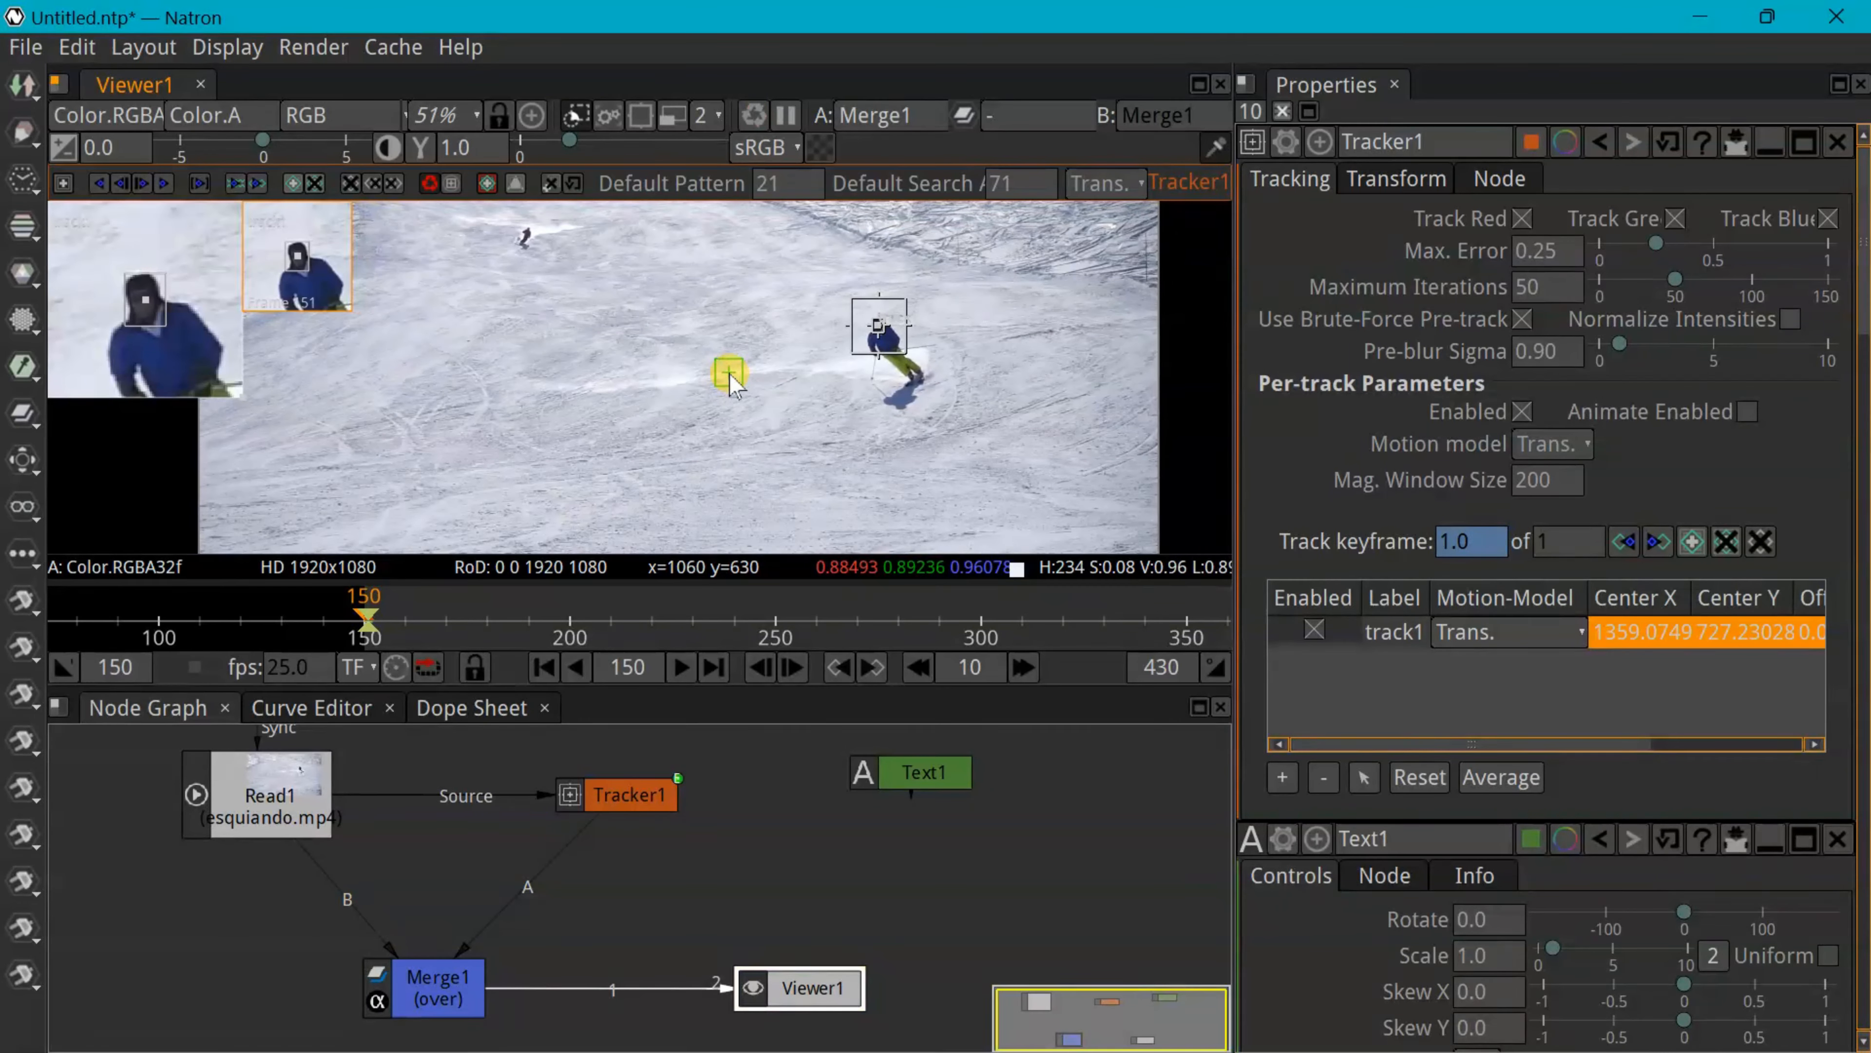
{"action": "scroll", "coordinate": [740, 385], "scroll_direction": "down", "scroll_amount": 2}
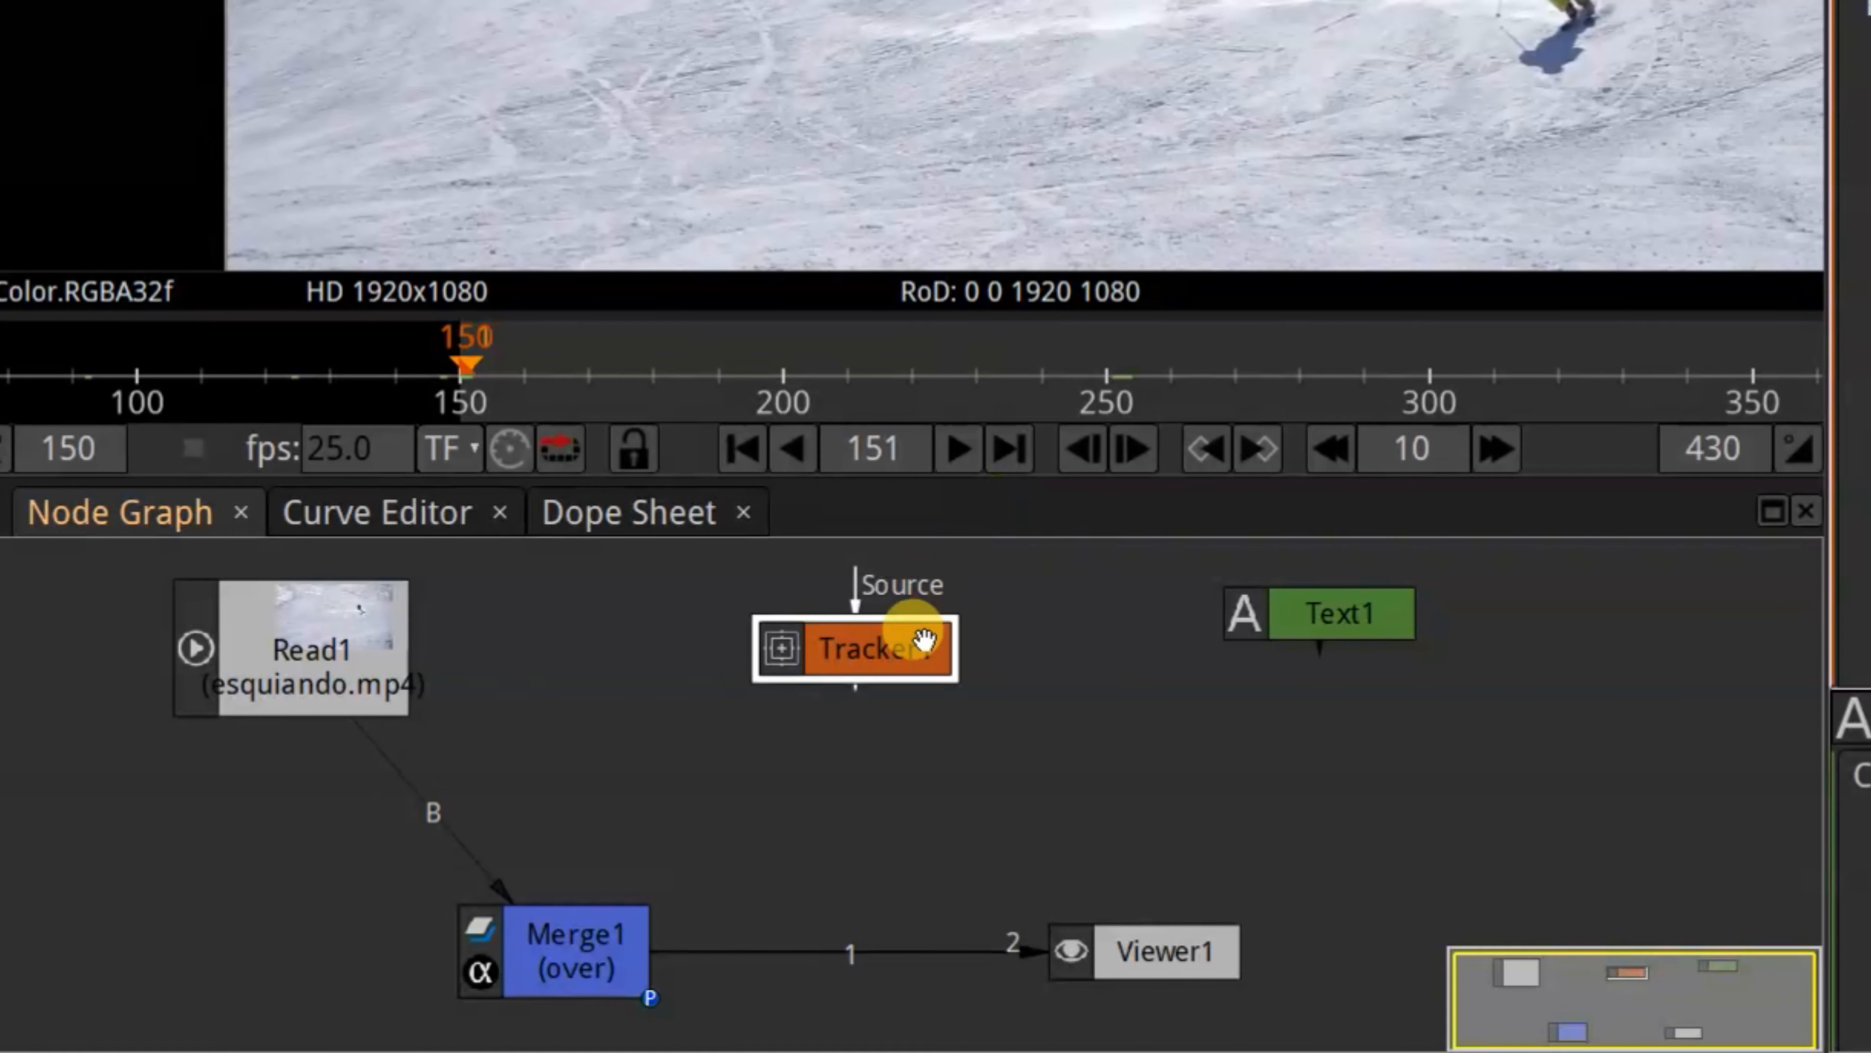
{"action": "left_click_drag", "start_coordinate": [856, 586], "coordinate": [355, 667]}
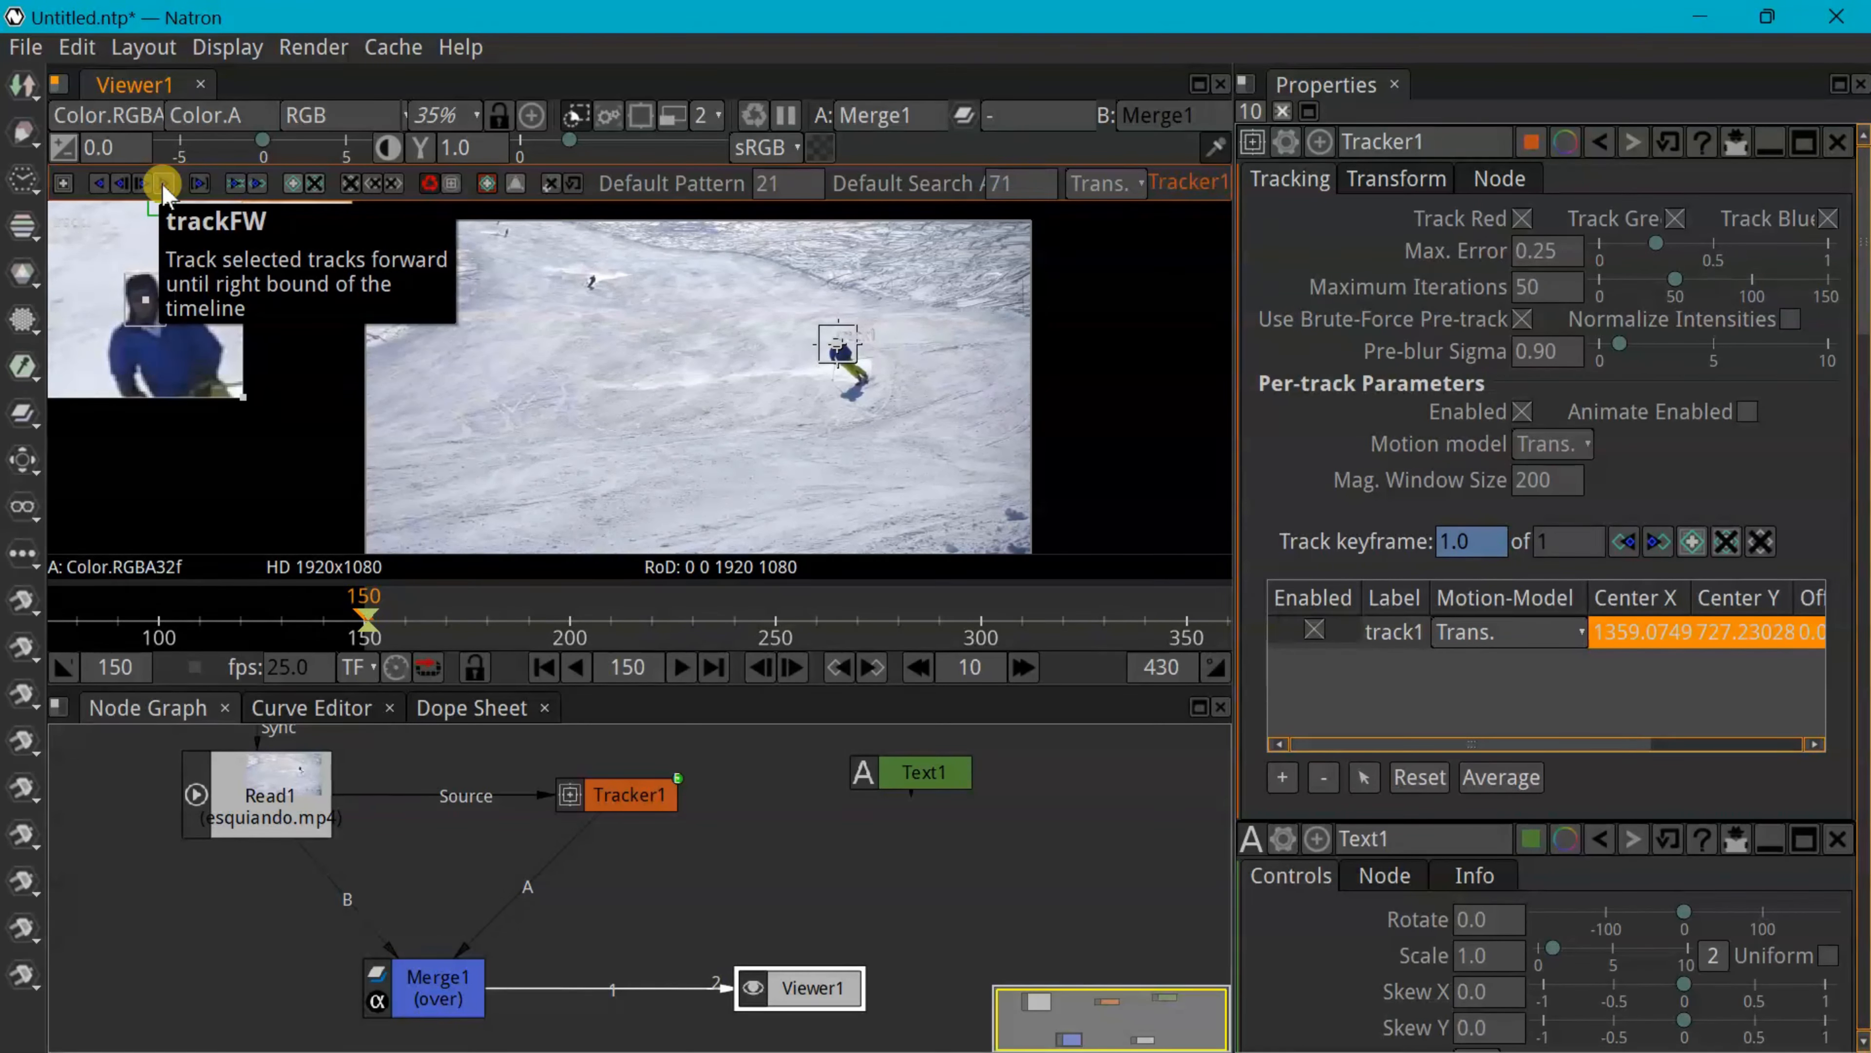
Track the skier forward from frame 150 to frame 430 to give track1 its motion path
{"action": "left_click", "coordinate": [162, 185]}
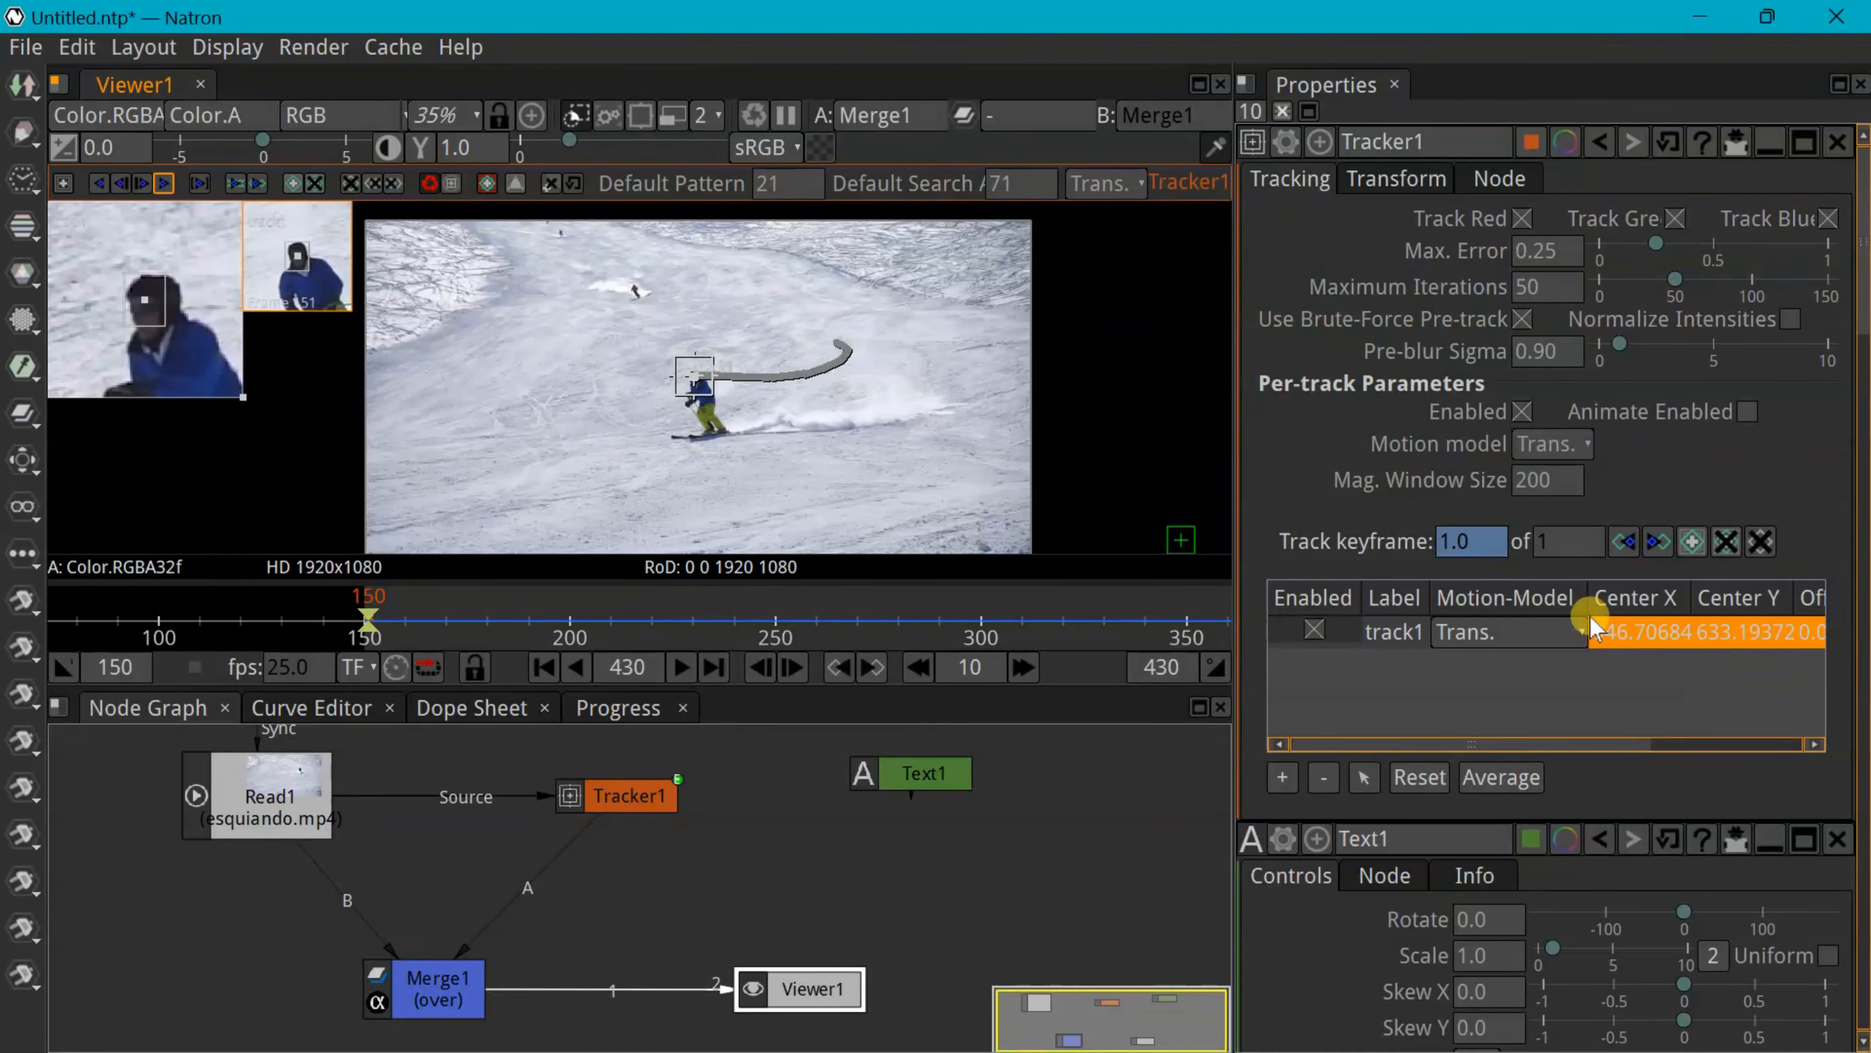
Switch track1's motion model from Trans. to Trans.+Scale and select the Tracker1 node
{"action": "left_click", "coordinate": [1574, 633]}
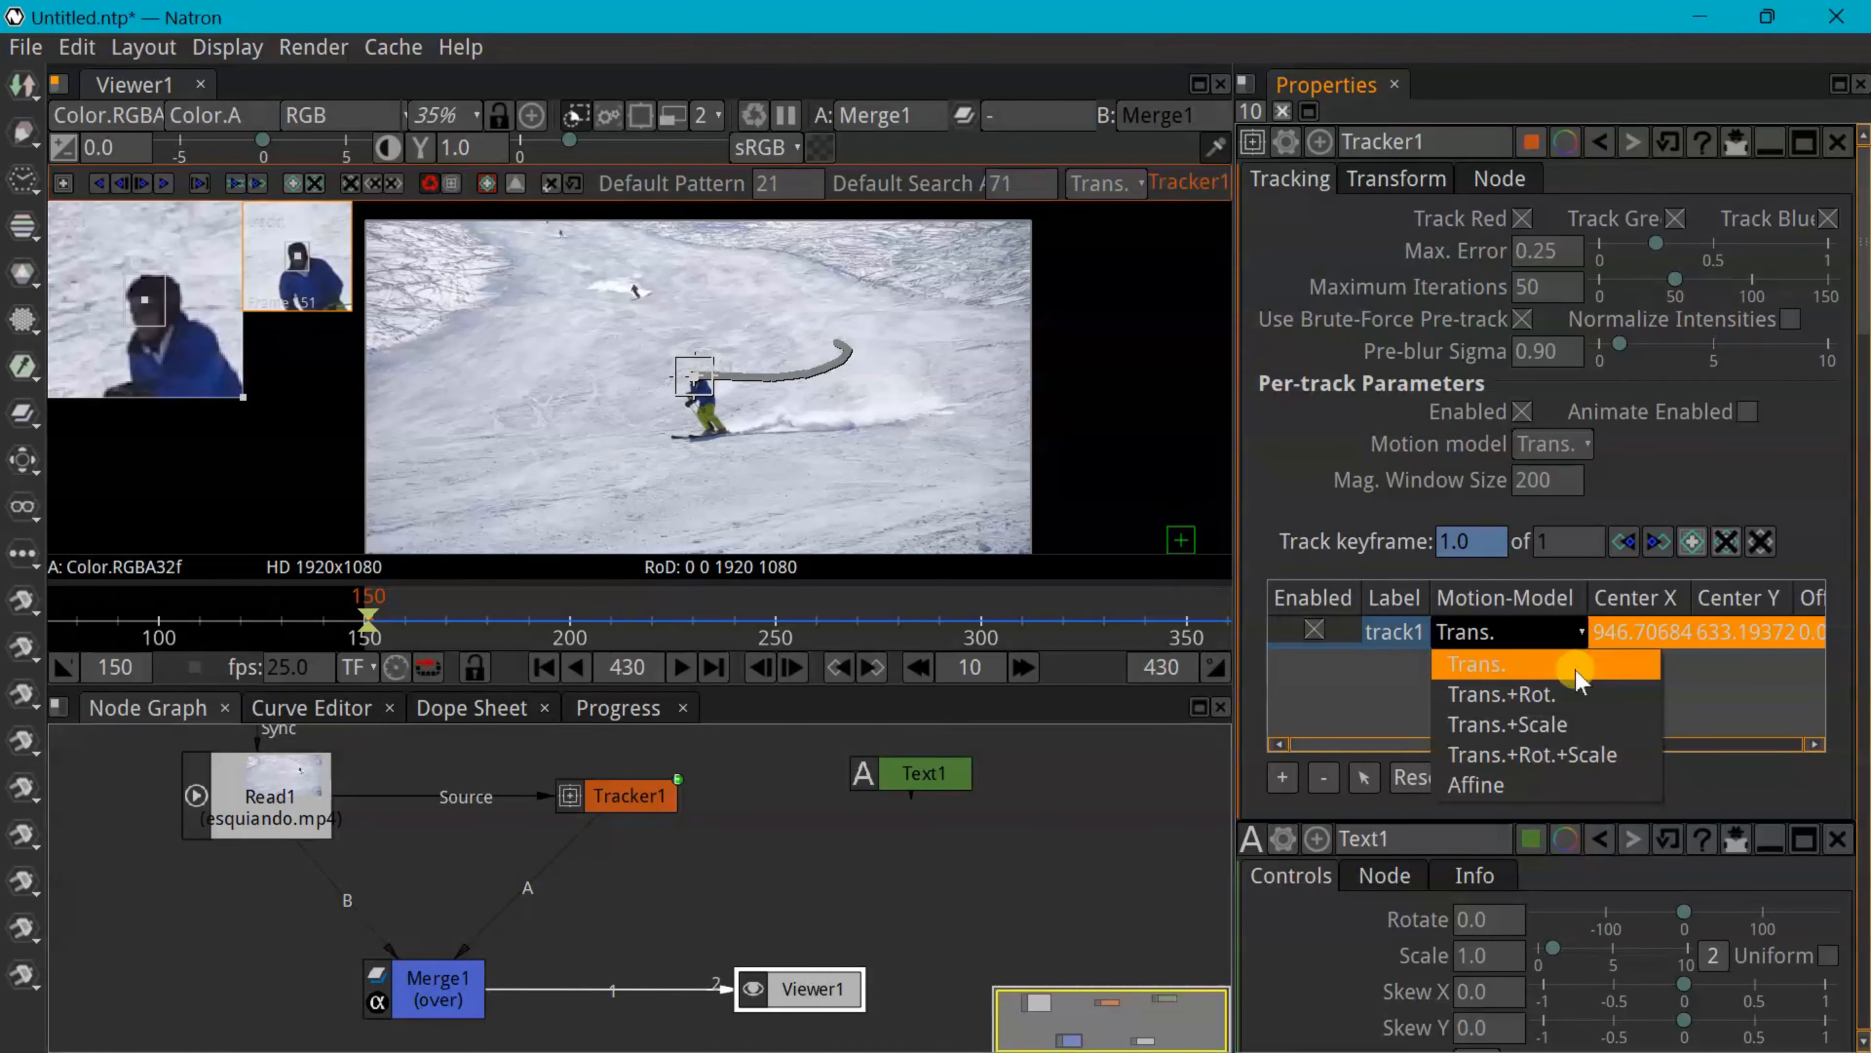
{"action": "left_click", "coordinate": [1550, 728]}
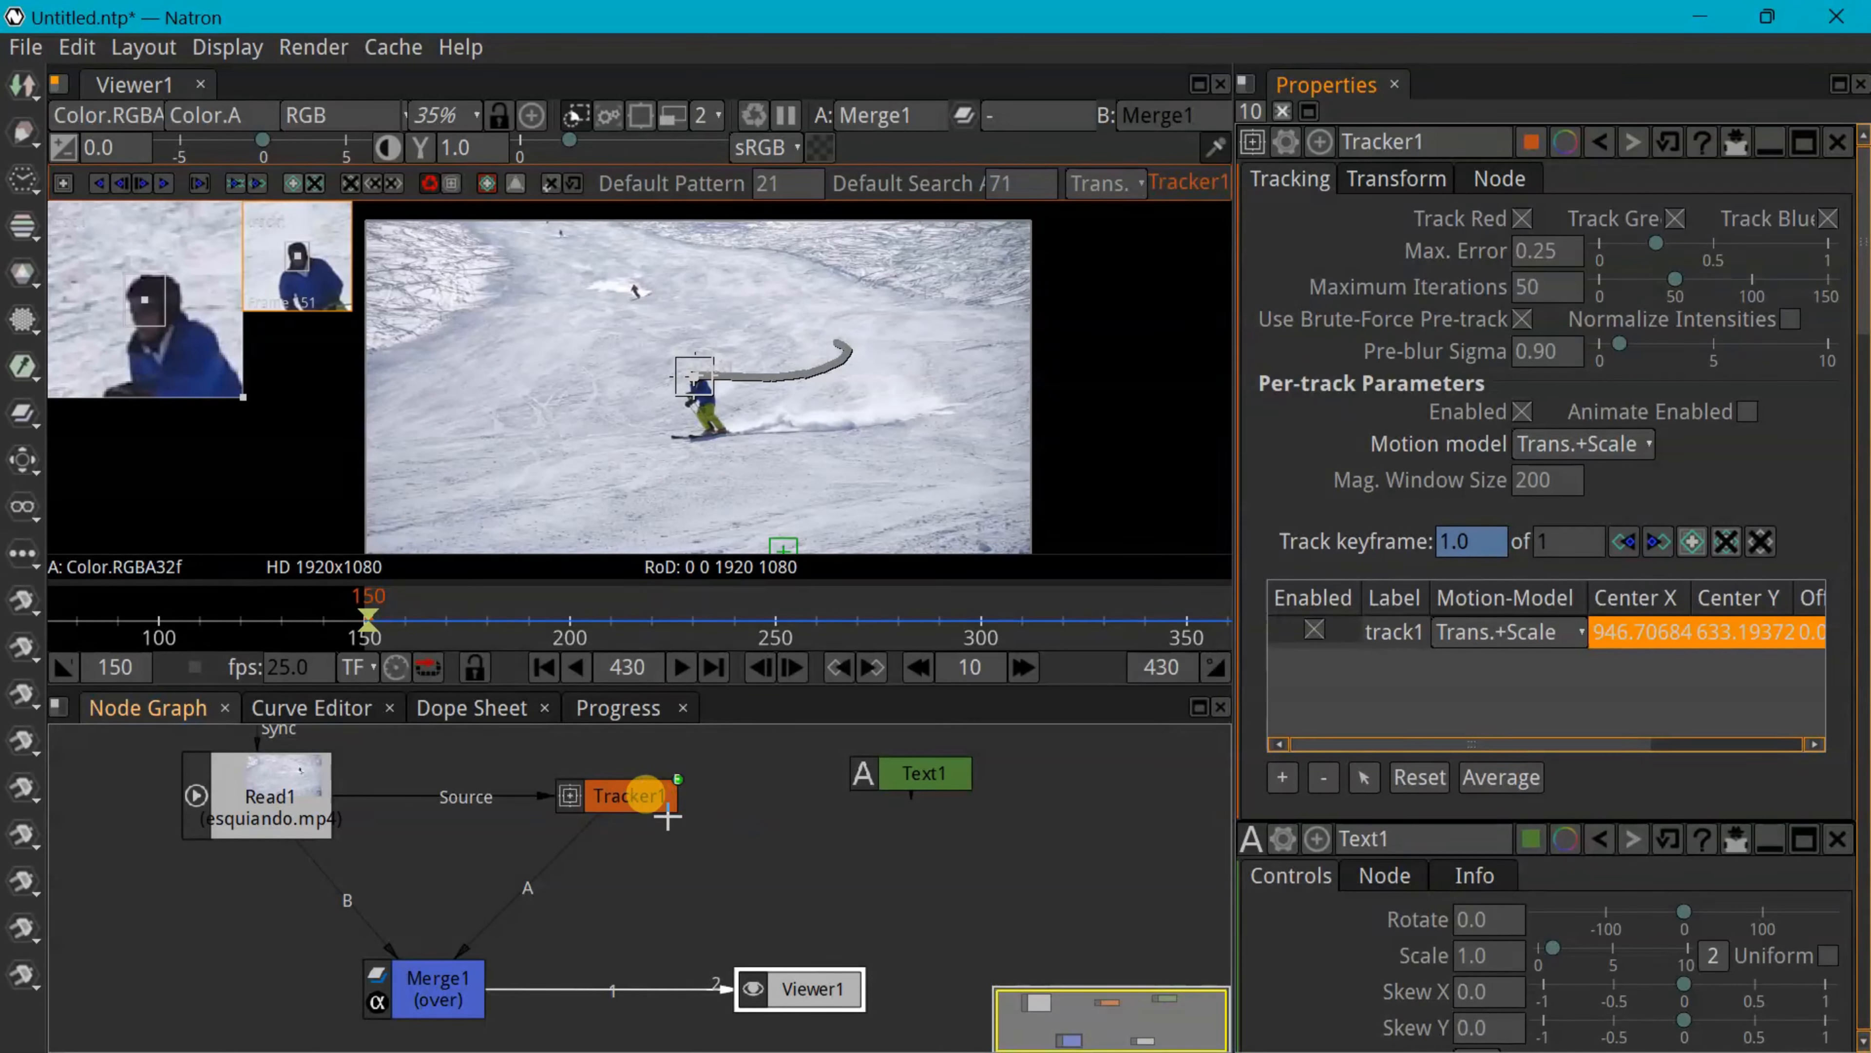
{"action": "left_click", "coordinate": [629, 795]}
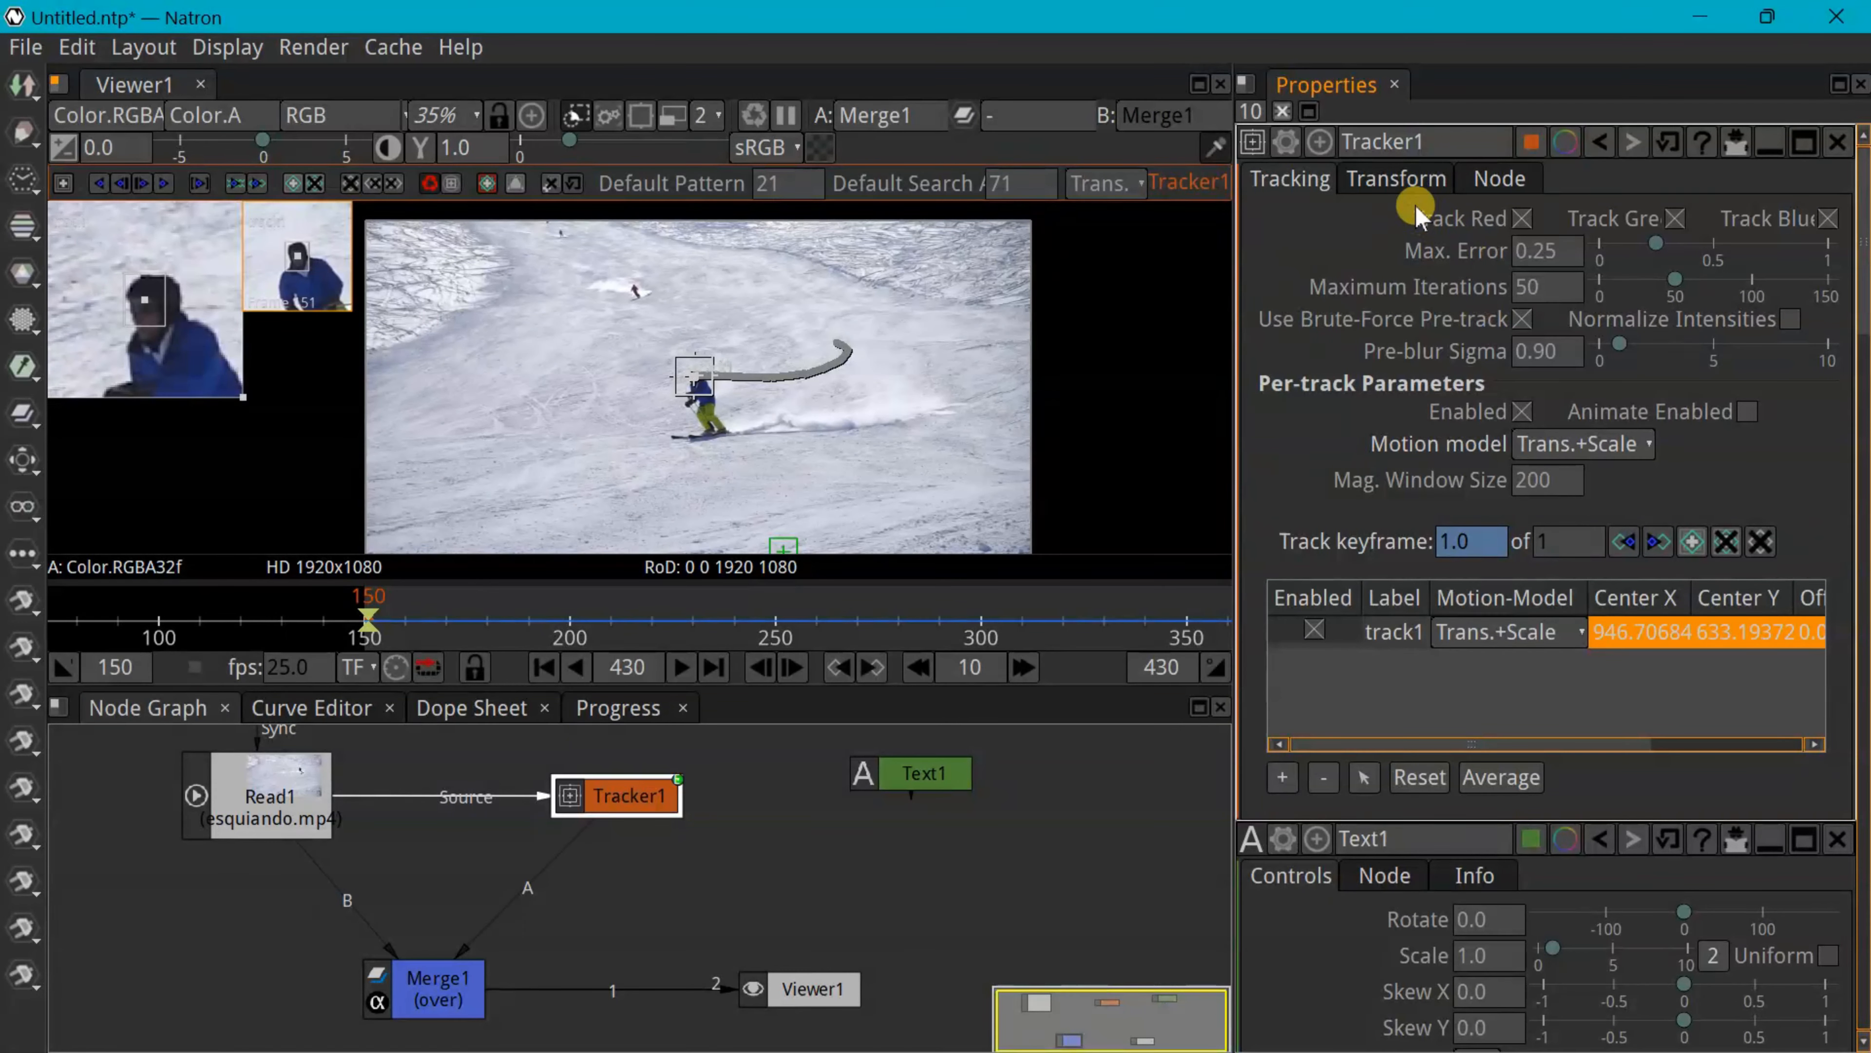
On Tracker1's Transform tab, disconnect Tracker1 from Merge1's A input
{"action": "left_click", "coordinate": [1411, 184]}
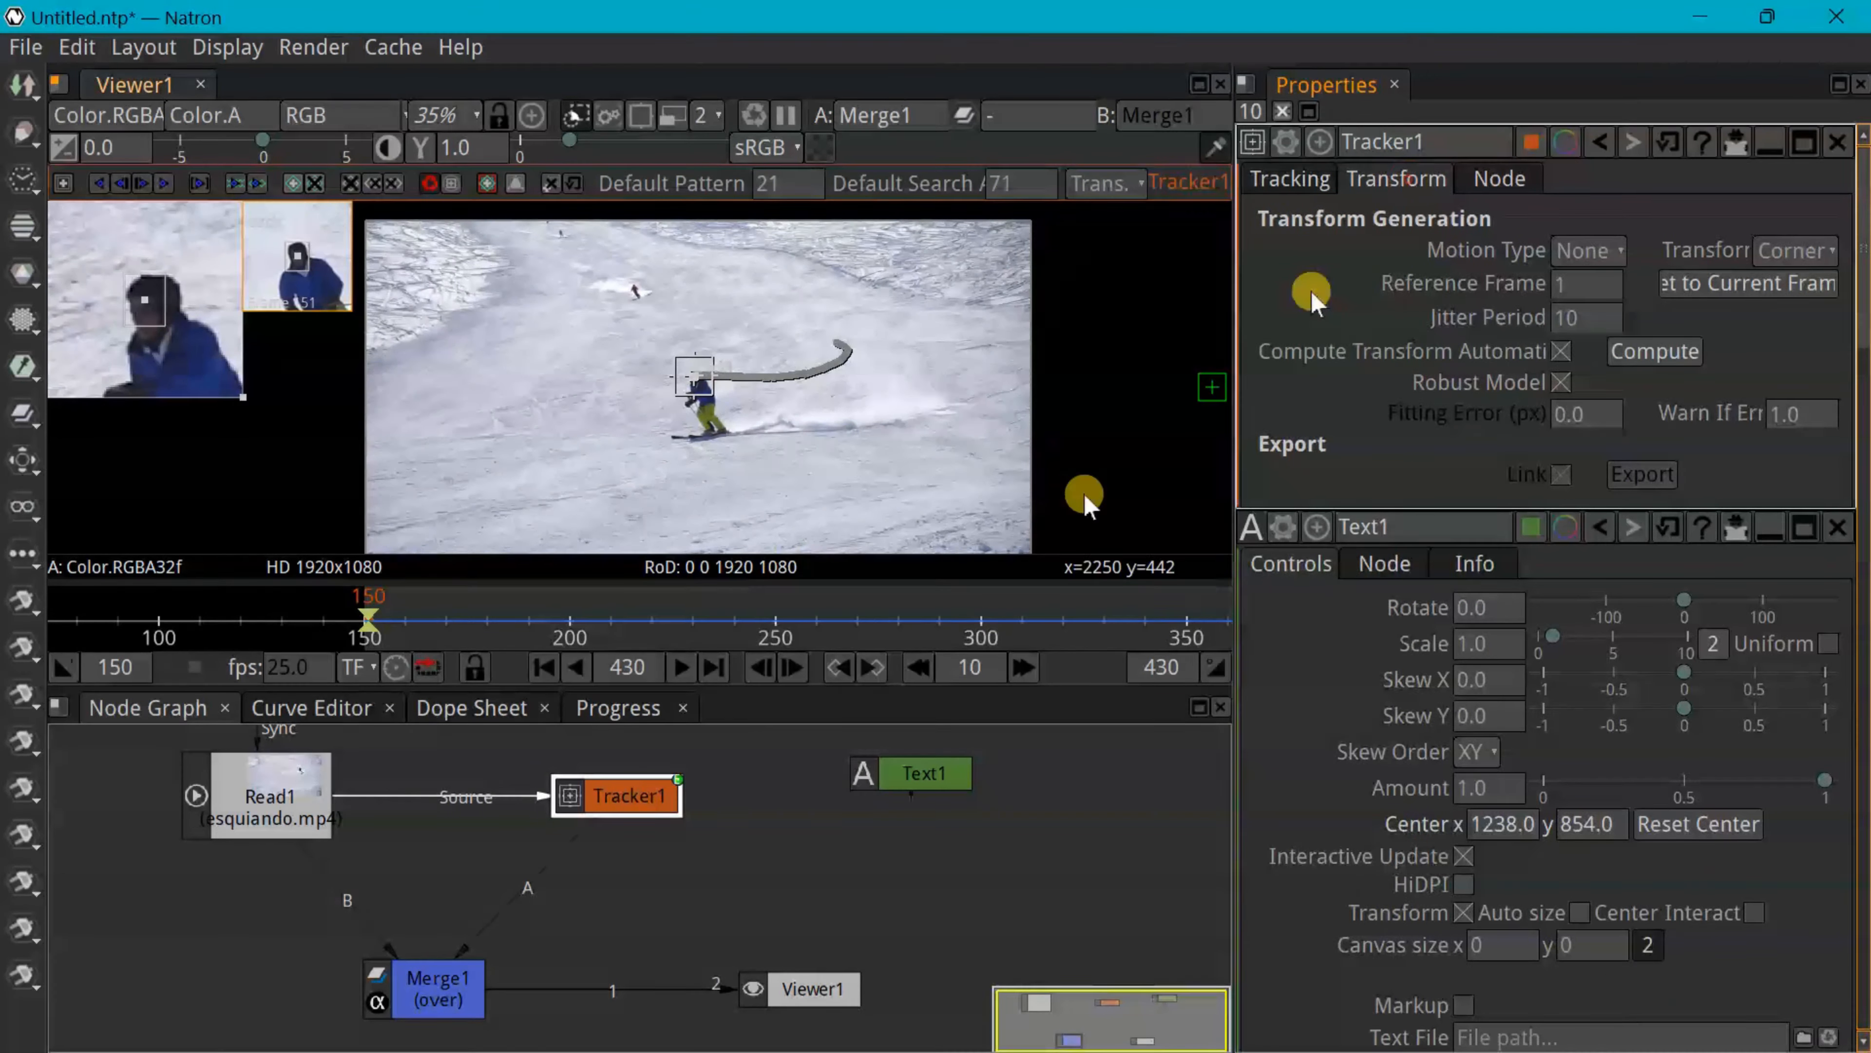
{"action": "left_click", "coordinate": [487, 916]}
{"action": "left_click_drag", "start_coordinate": [486, 925], "coordinate": [514, 927]}
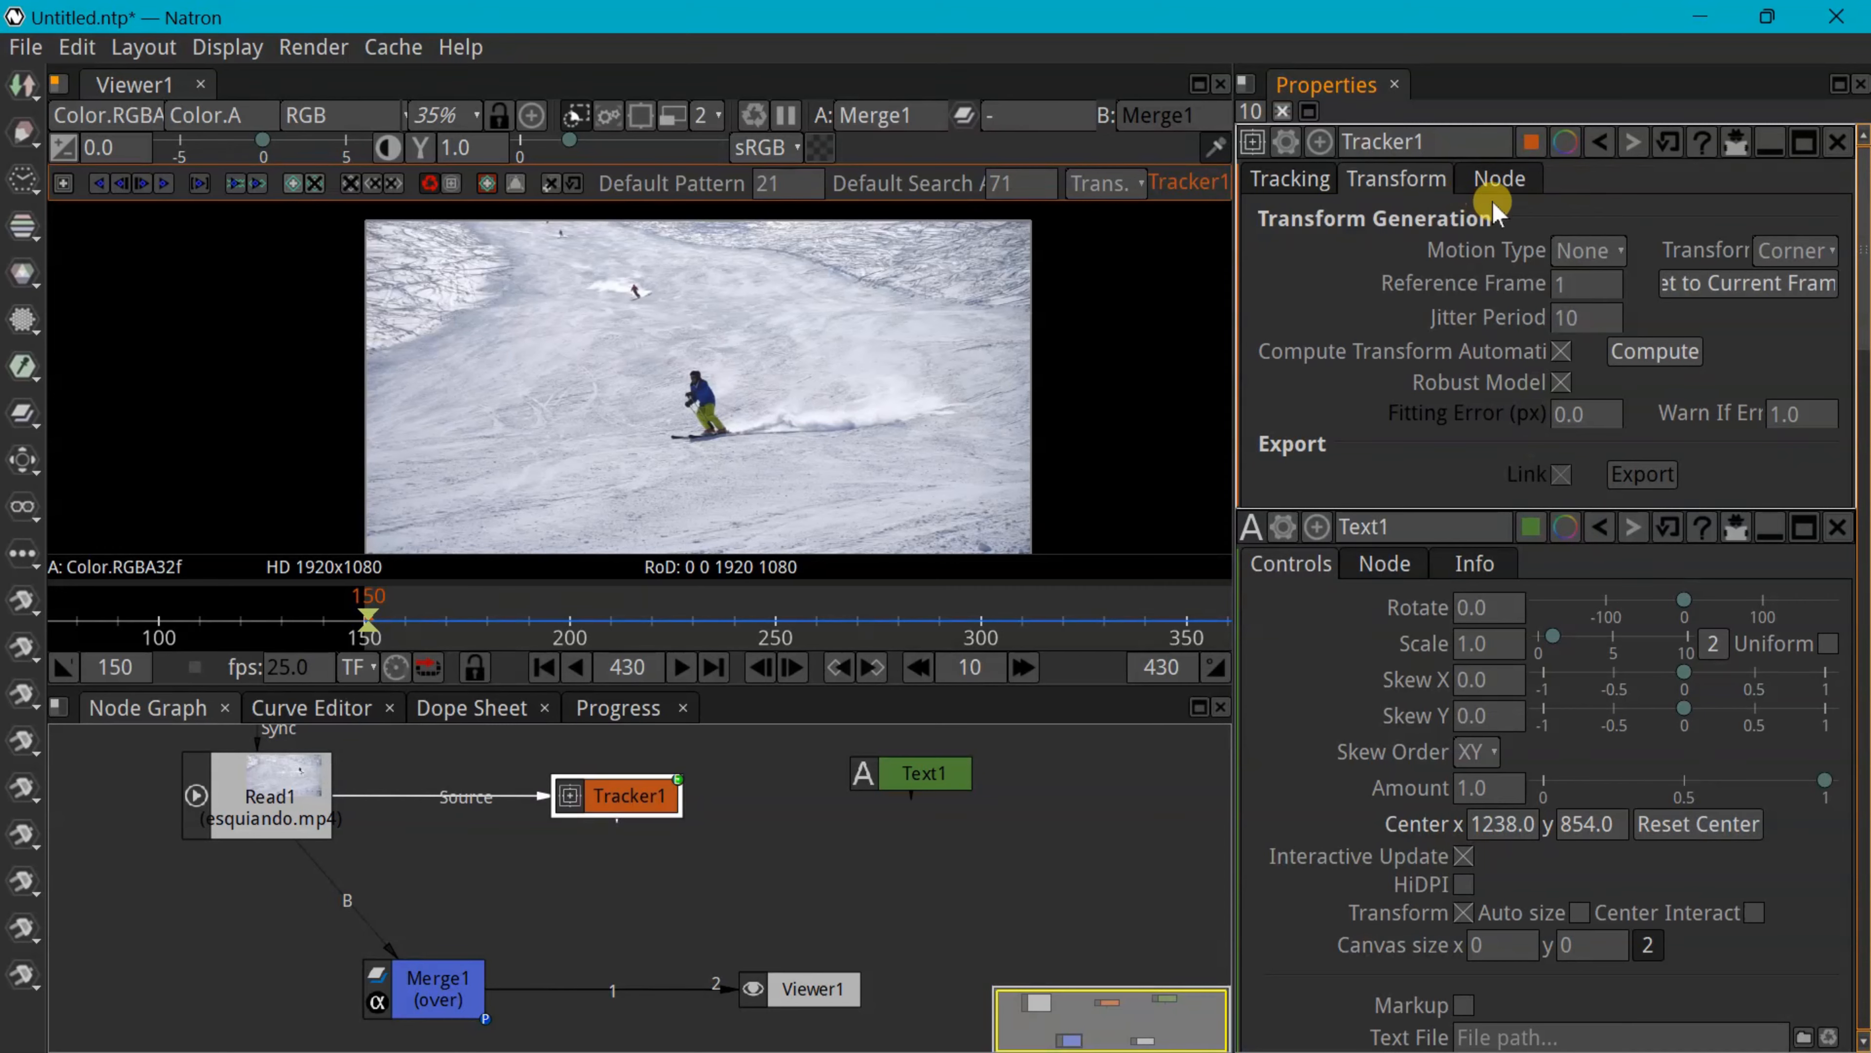
Set Transform Type to Transform, reference frame to 150, and Motion Type to Match-Move
{"action": "left_click", "coordinate": [1813, 254]}
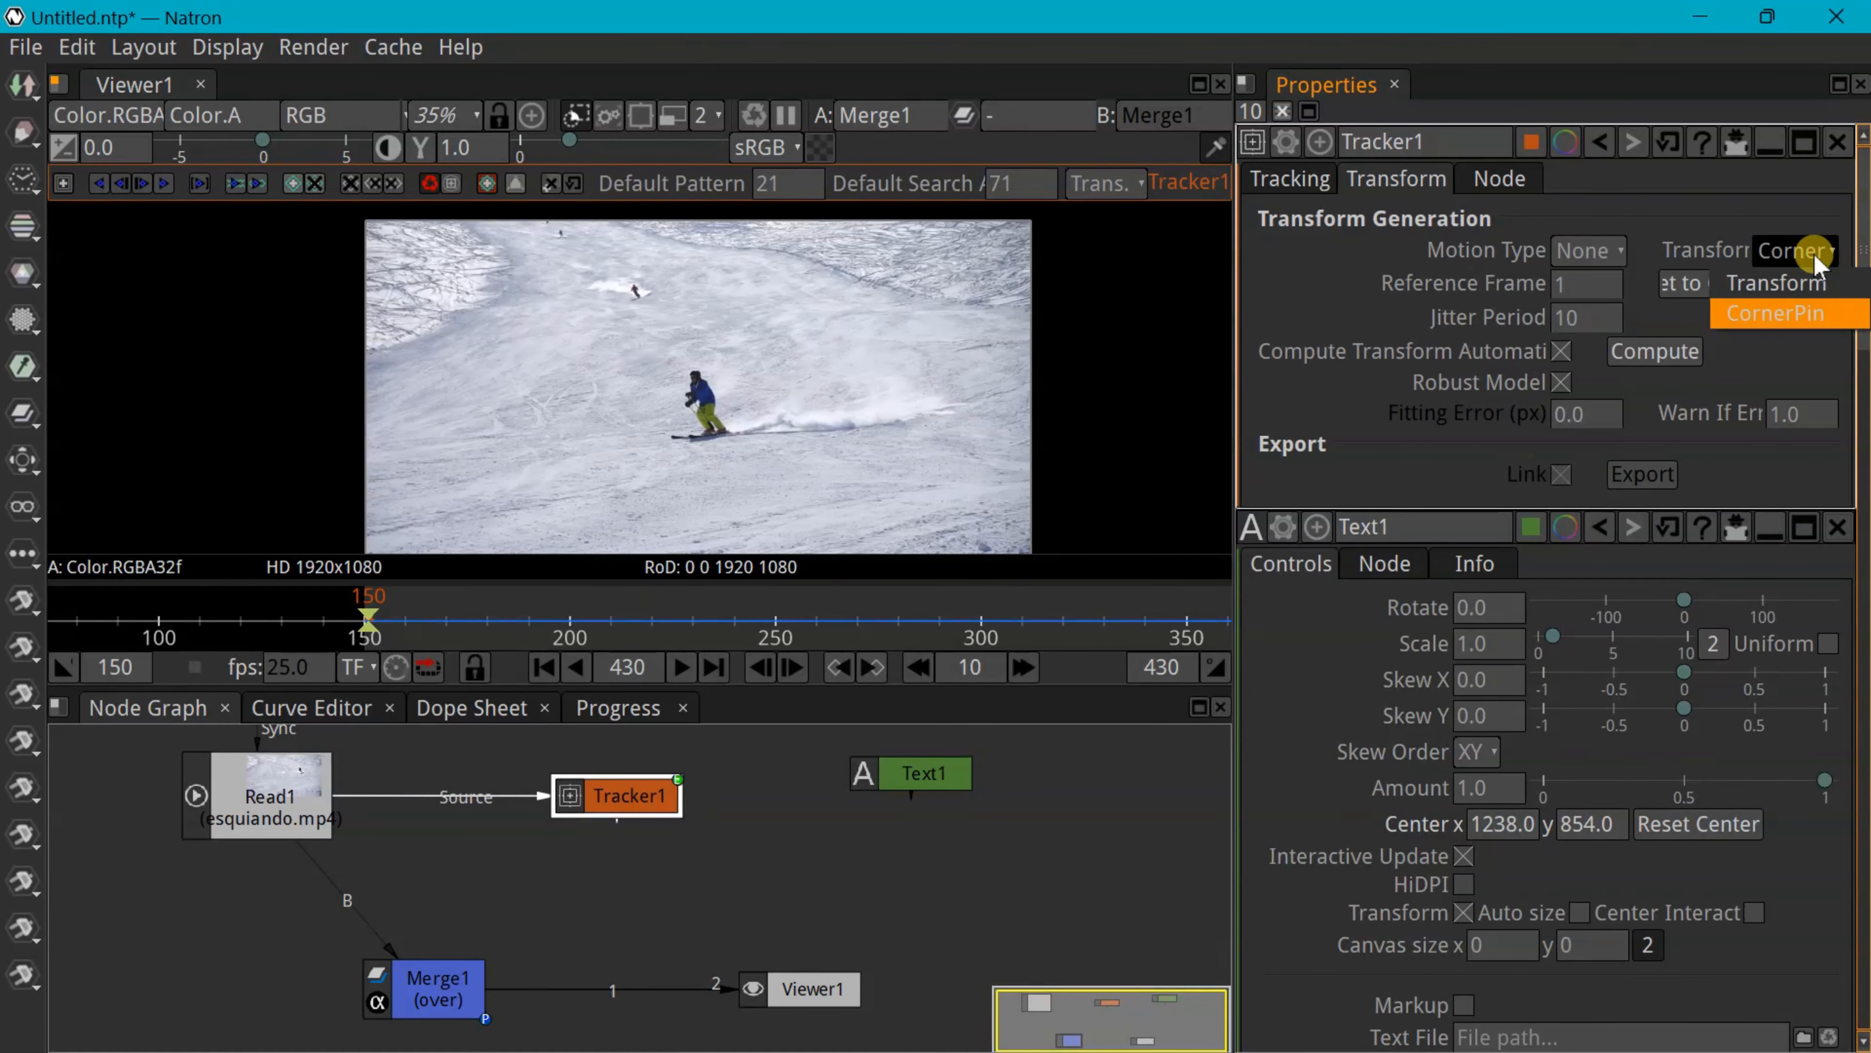
{"action": "left_click", "coordinate": [1804, 287]}
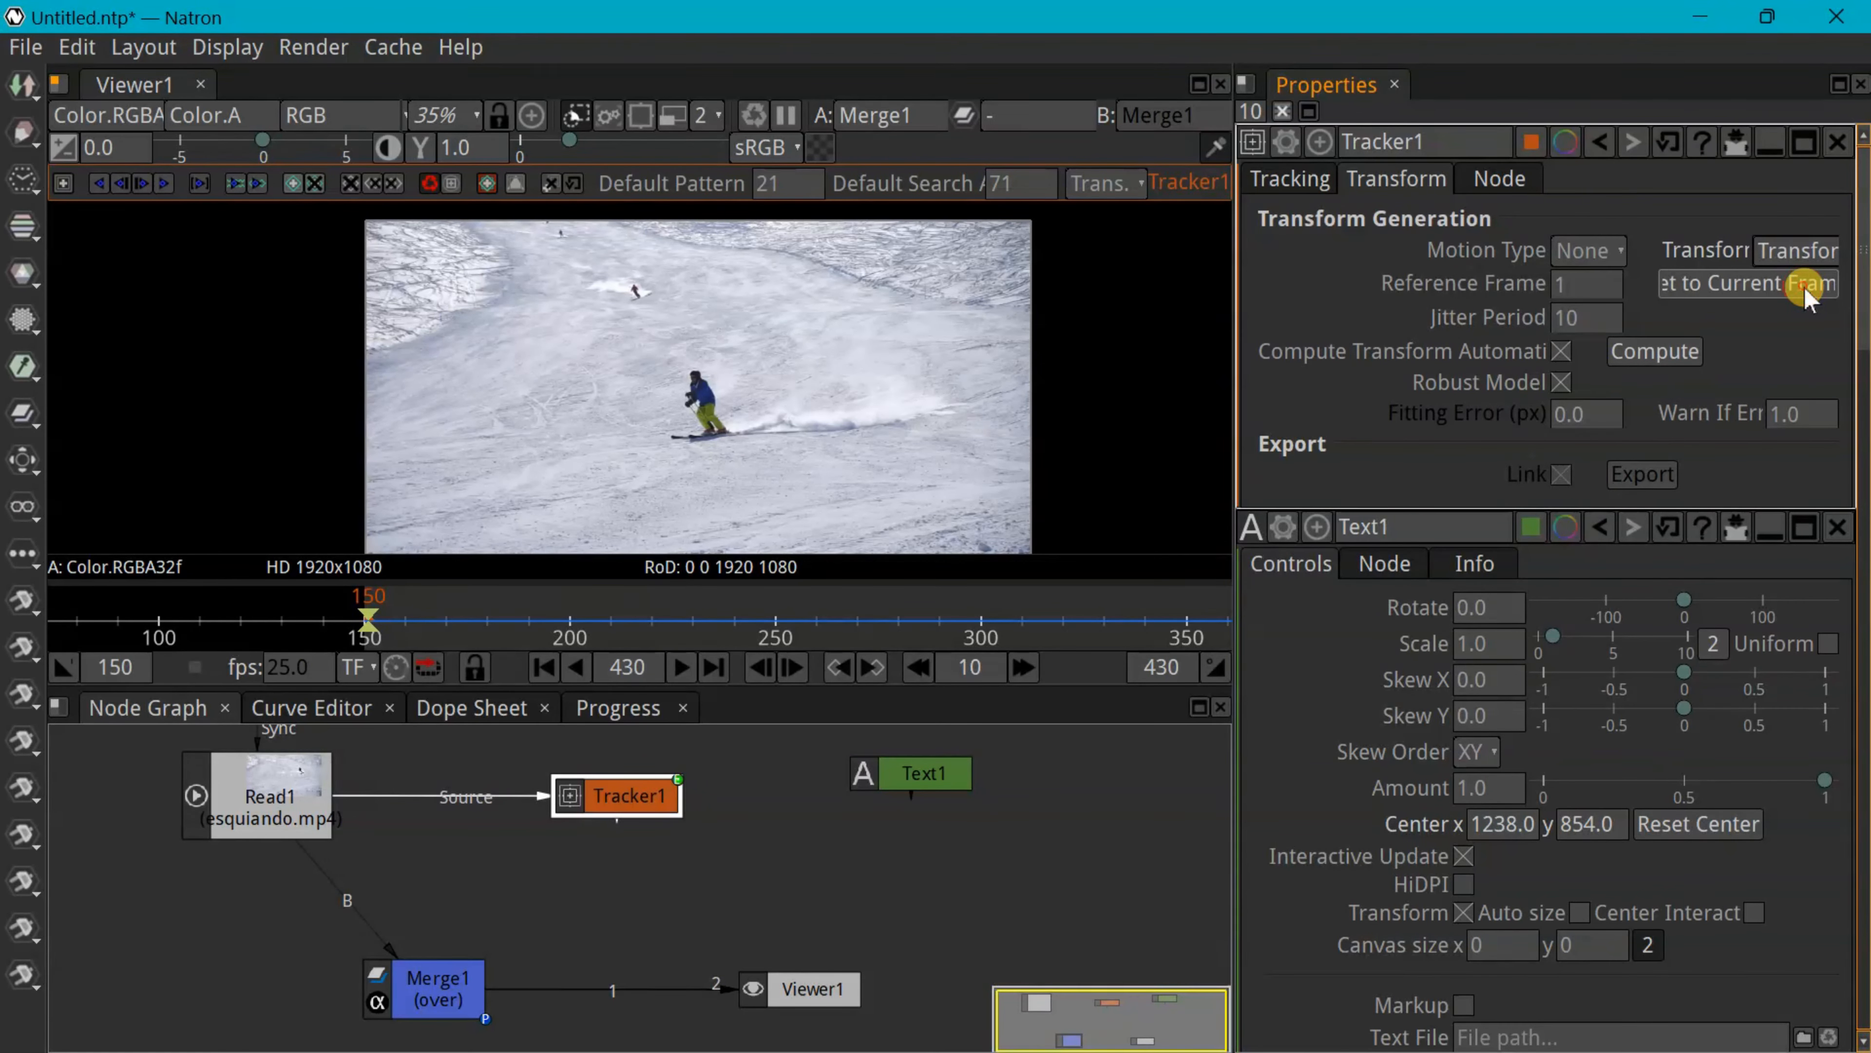
{"action": "left_click", "coordinate": [1804, 286]}
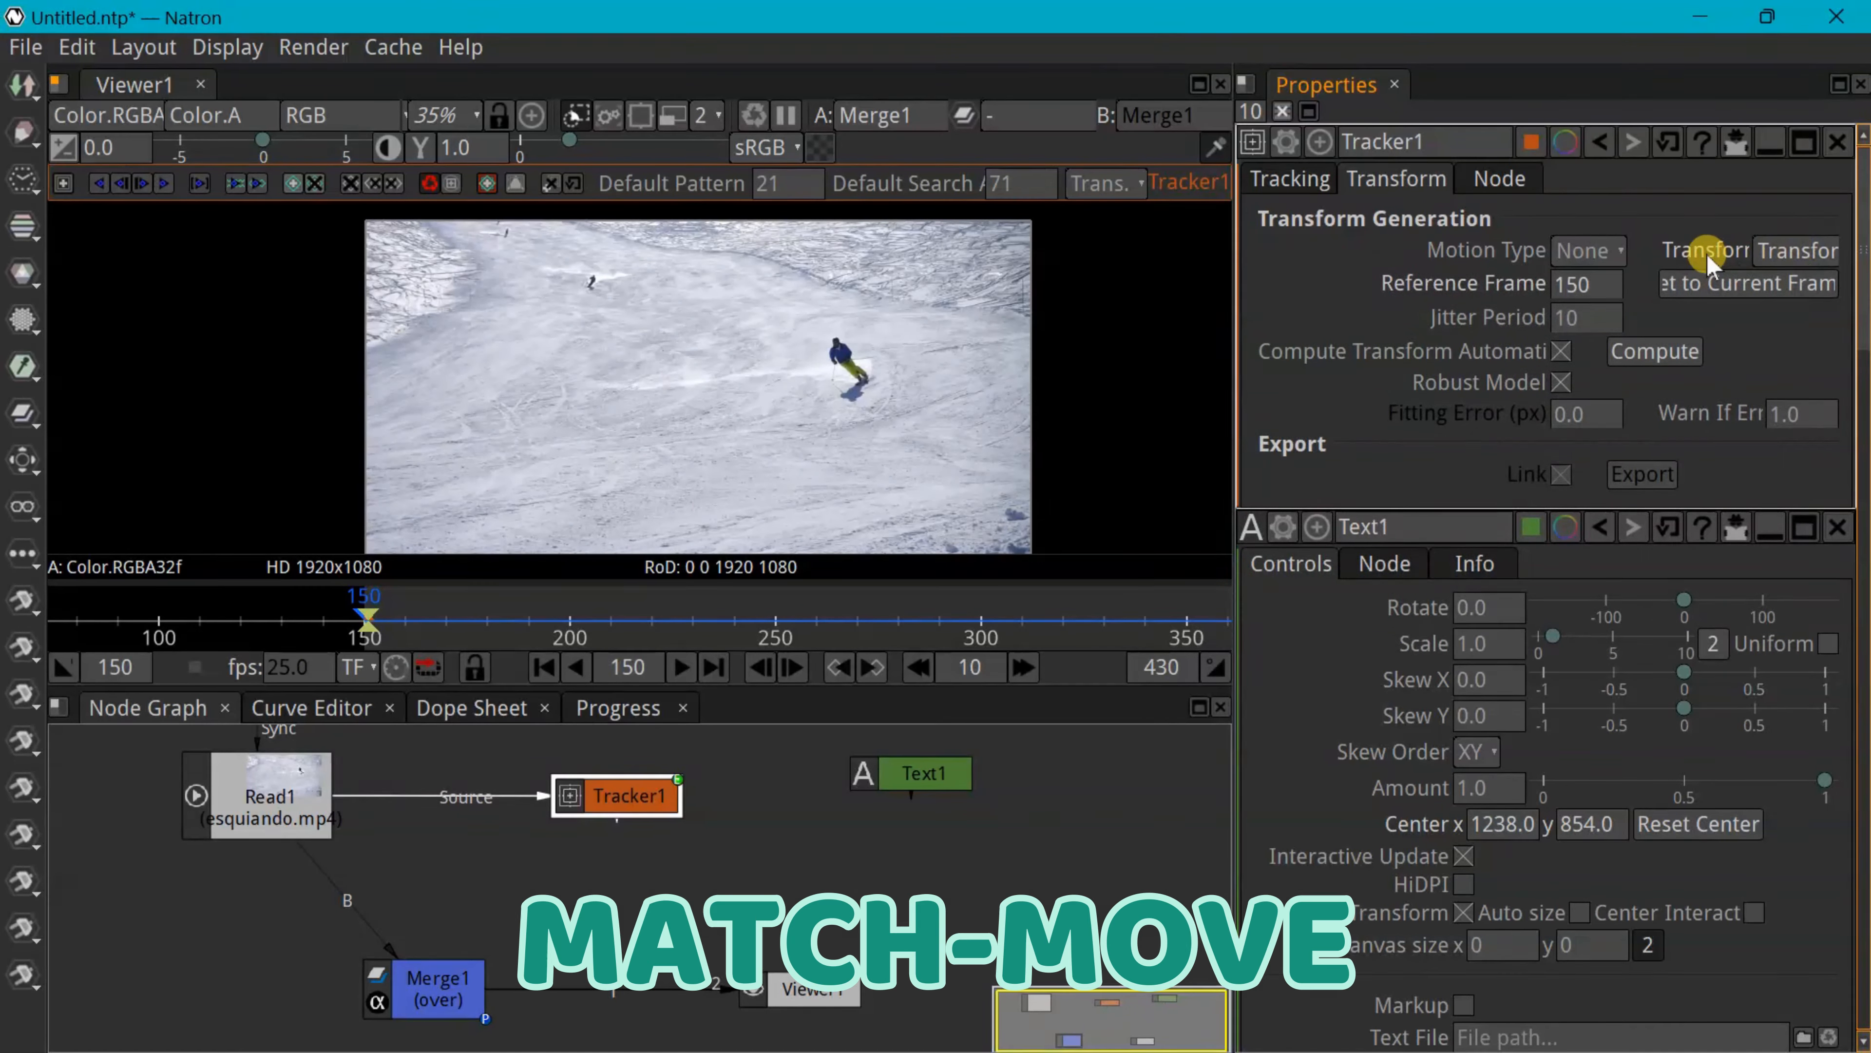
{"action": "left_click", "coordinate": [1609, 248]}
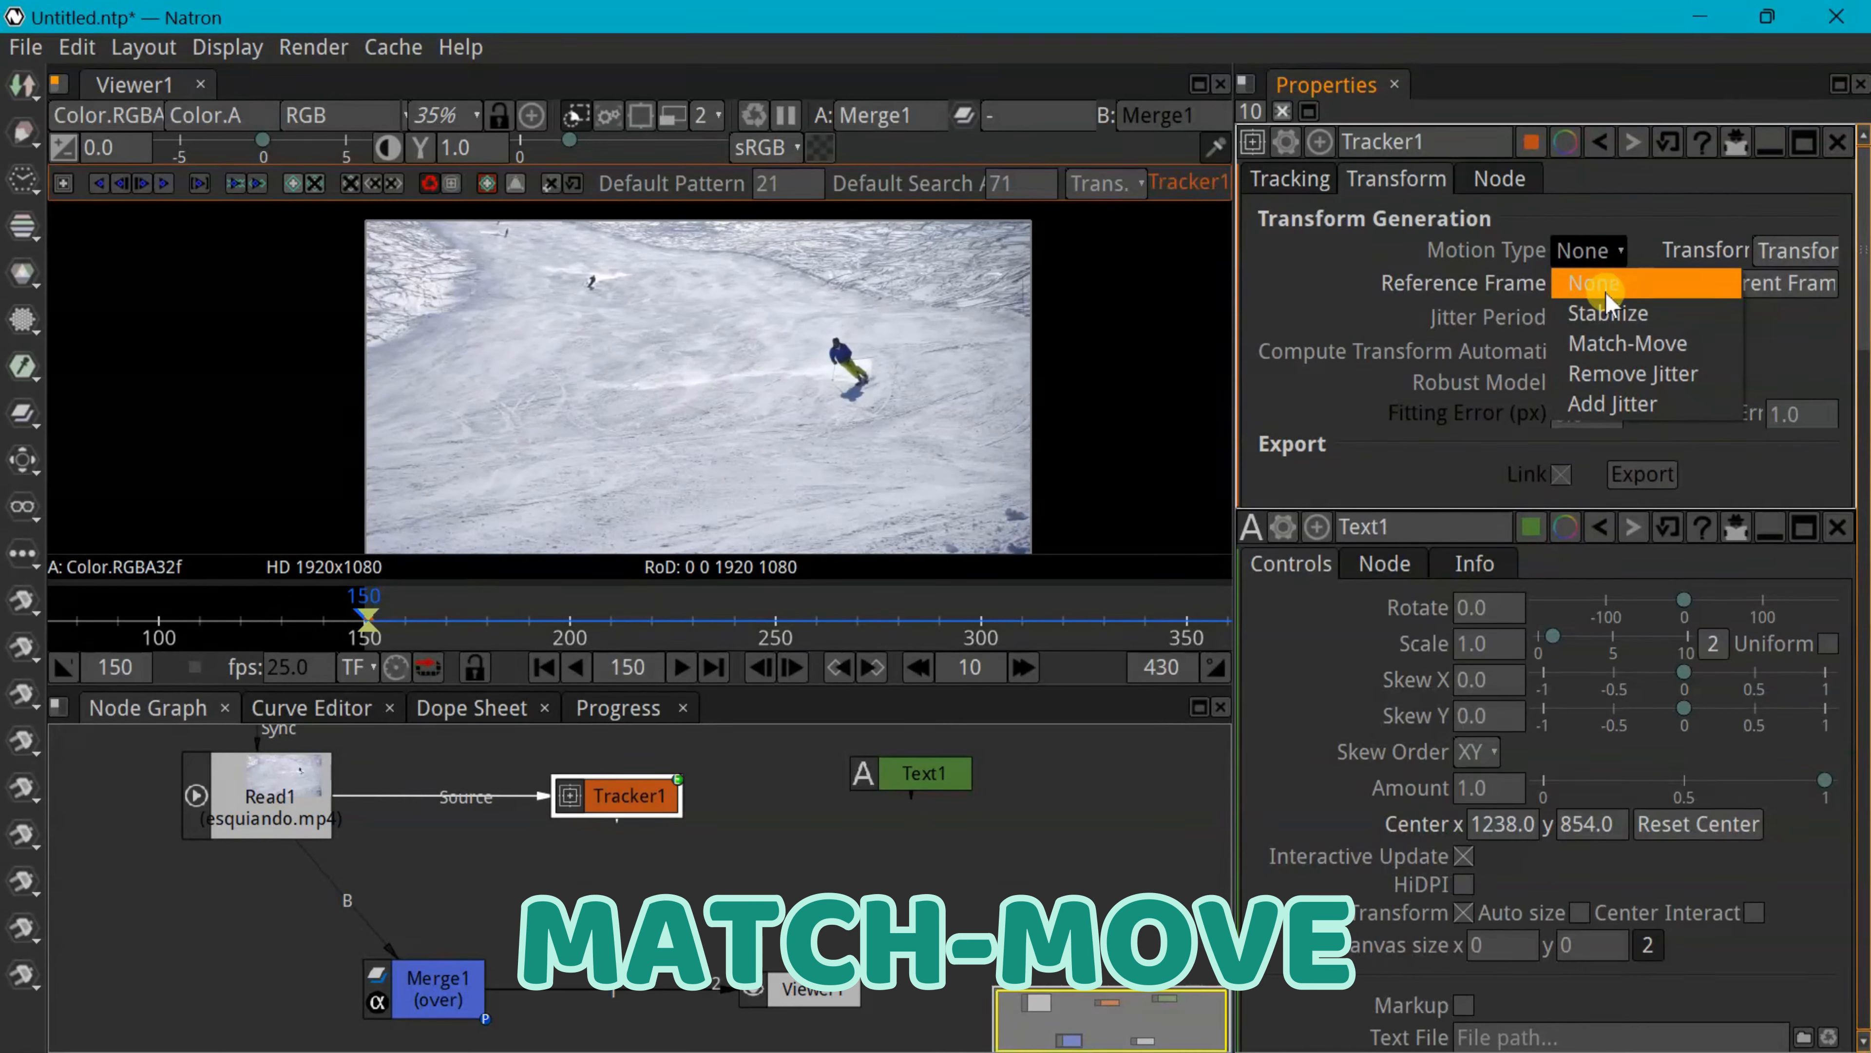
{"action": "left_click", "coordinate": [1610, 343]}
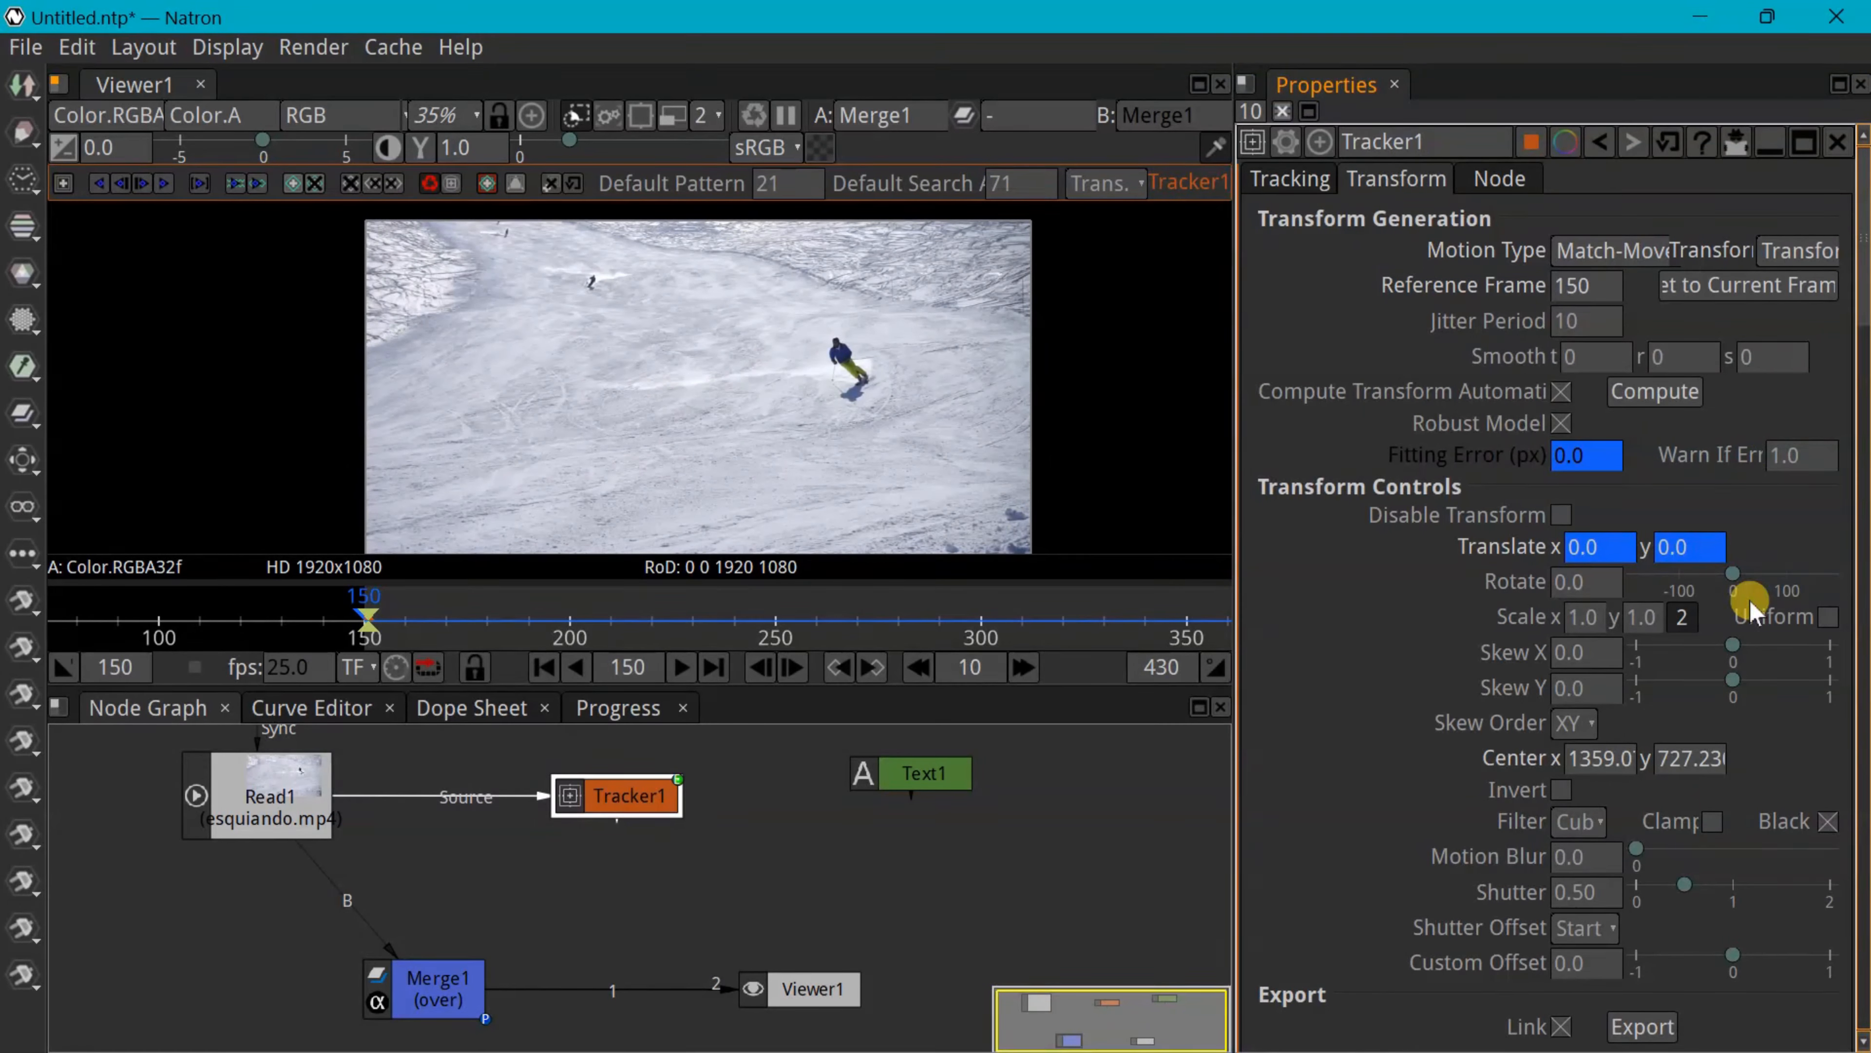
Export Transform1 from Tracker1, wire it into Merge1's A input, and feed Text1 into its Source
{"action": "scroll", "coordinate": [1702, 700], "scroll_direction": "down", "scroll_amount": 3}
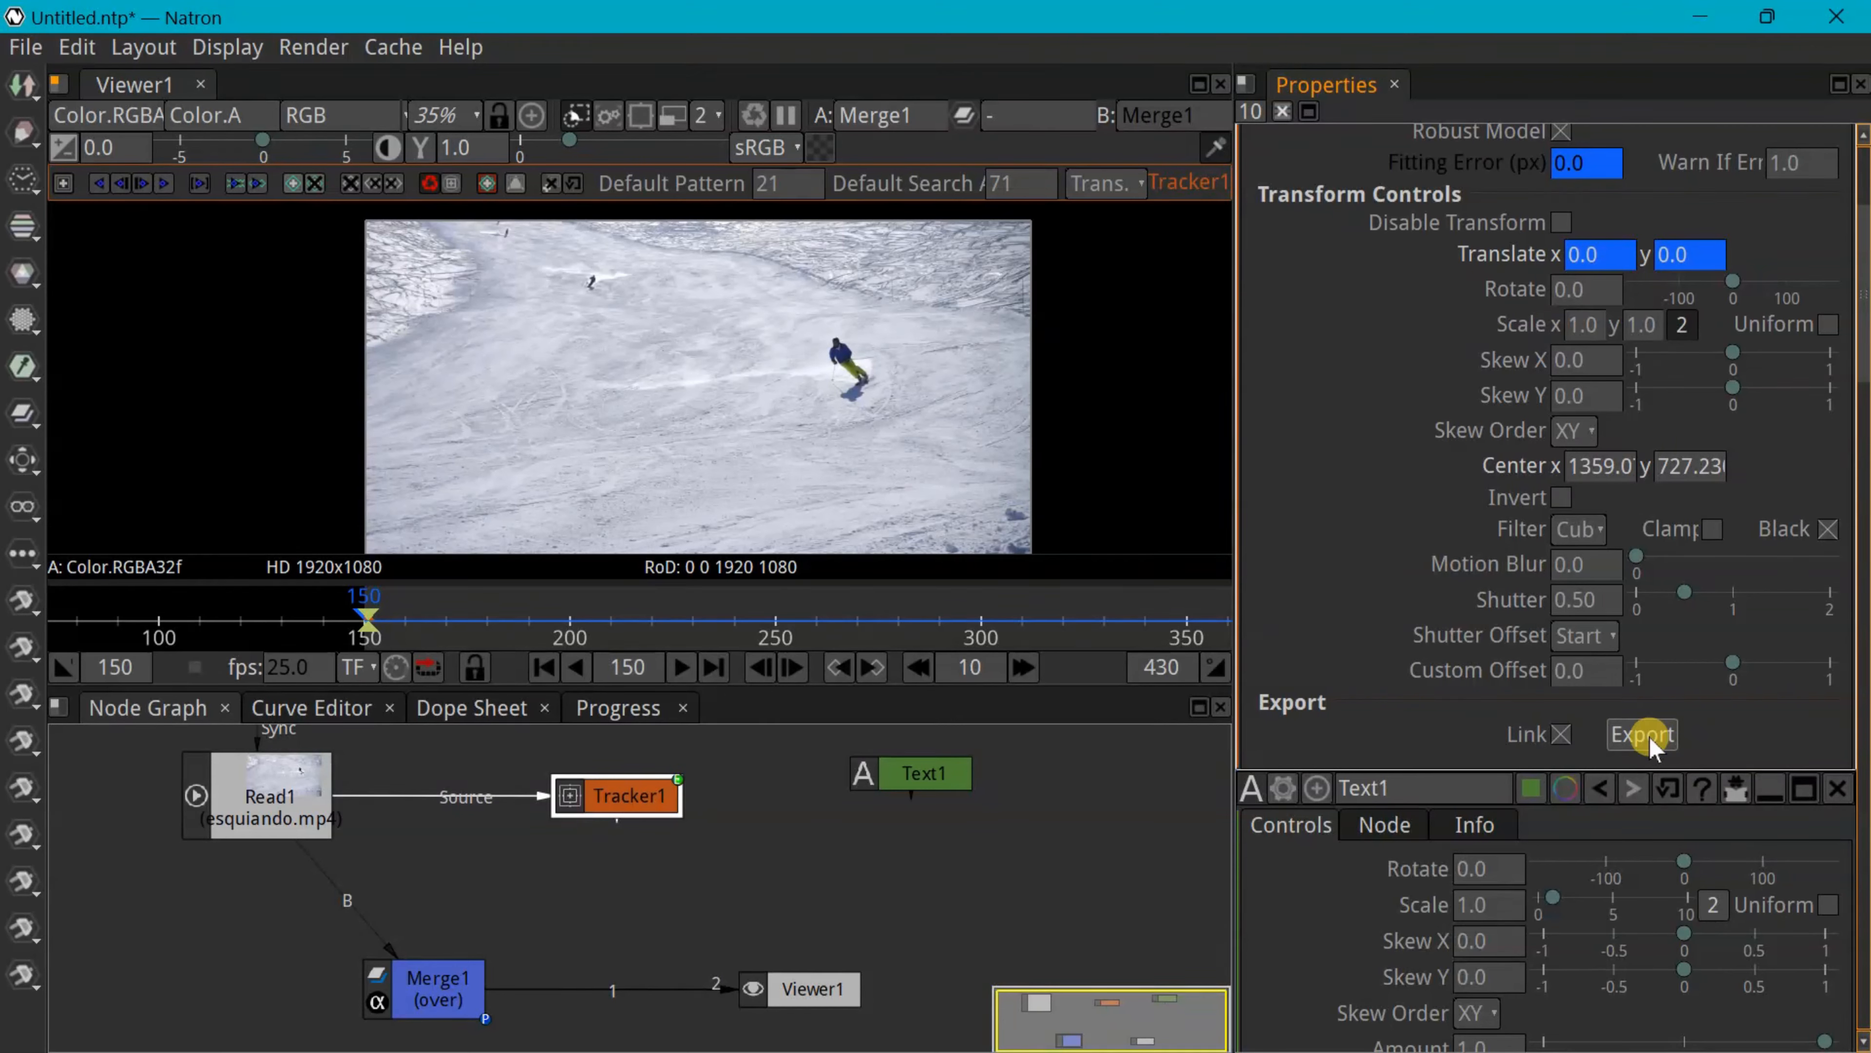
{"action": "left_click", "coordinate": [1649, 737]}
{"action": "left_click", "coordinate": [862, 804]}
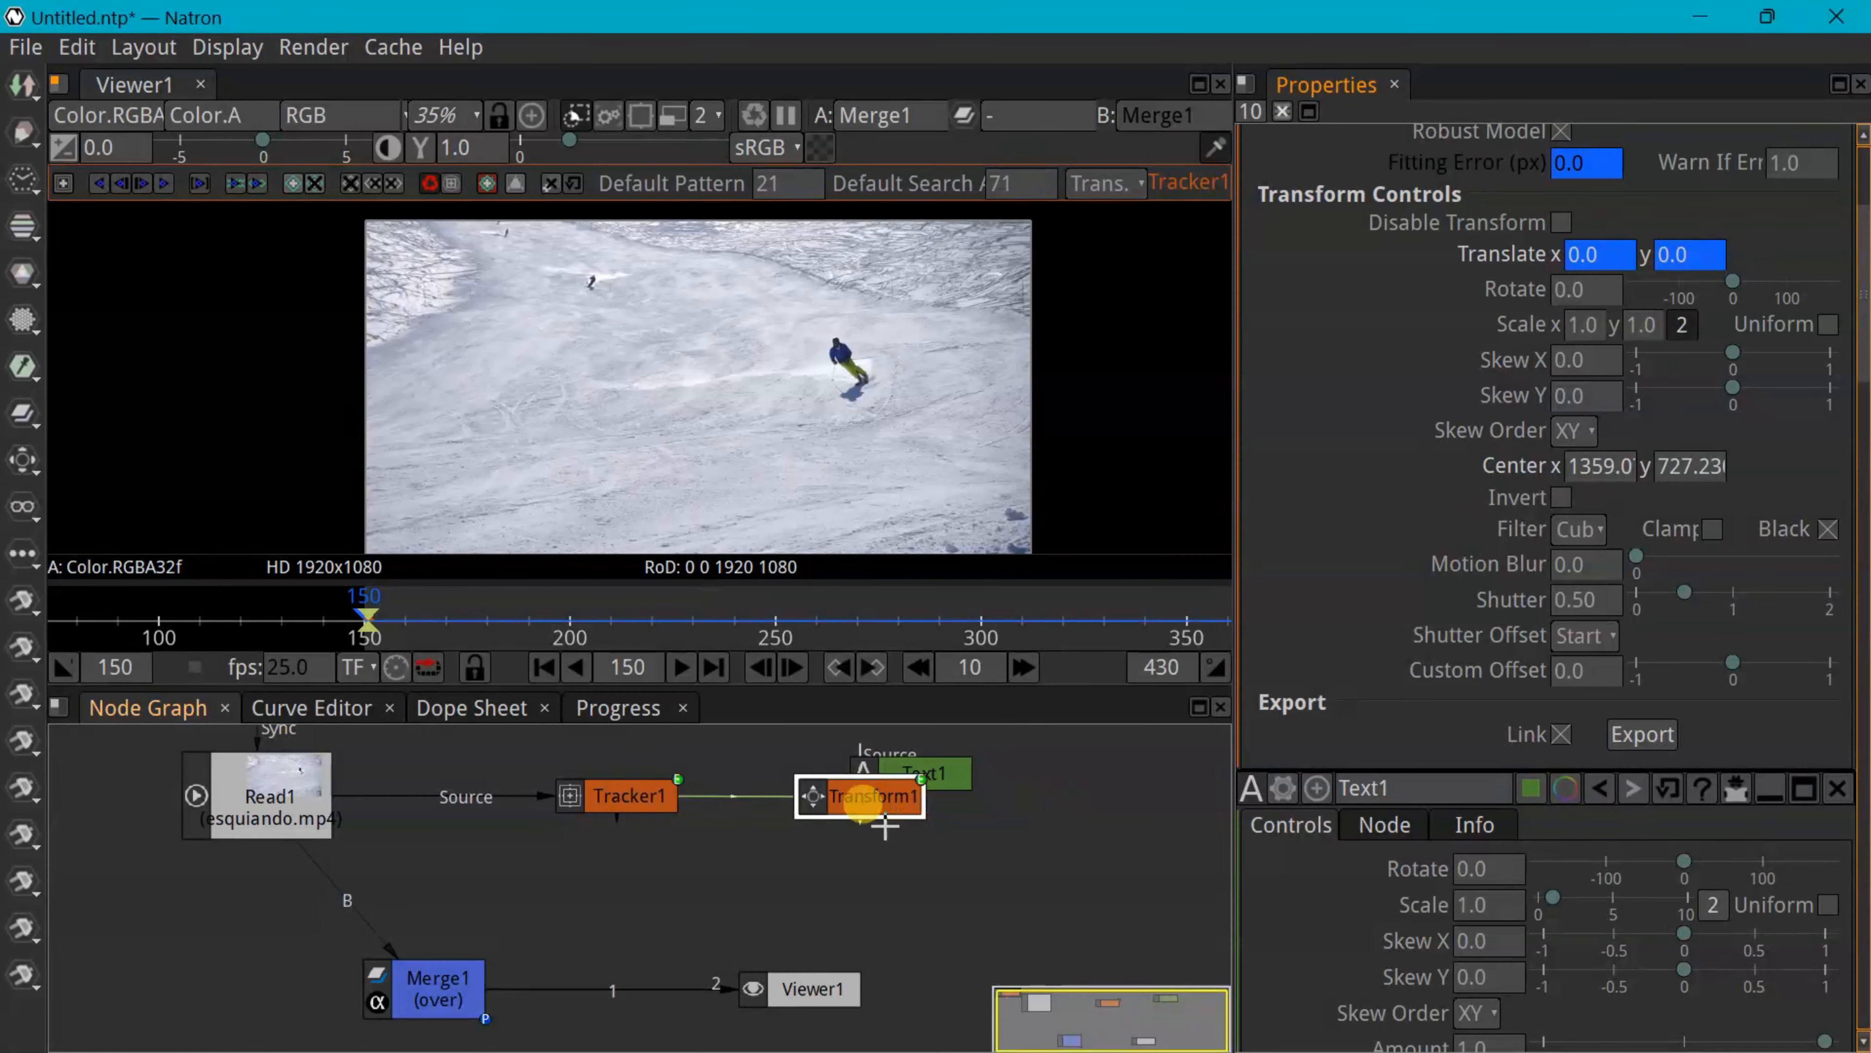
{"action": "left_click_drag", "start_coordinate": [853, 801], "coordinate": [672, 877]}
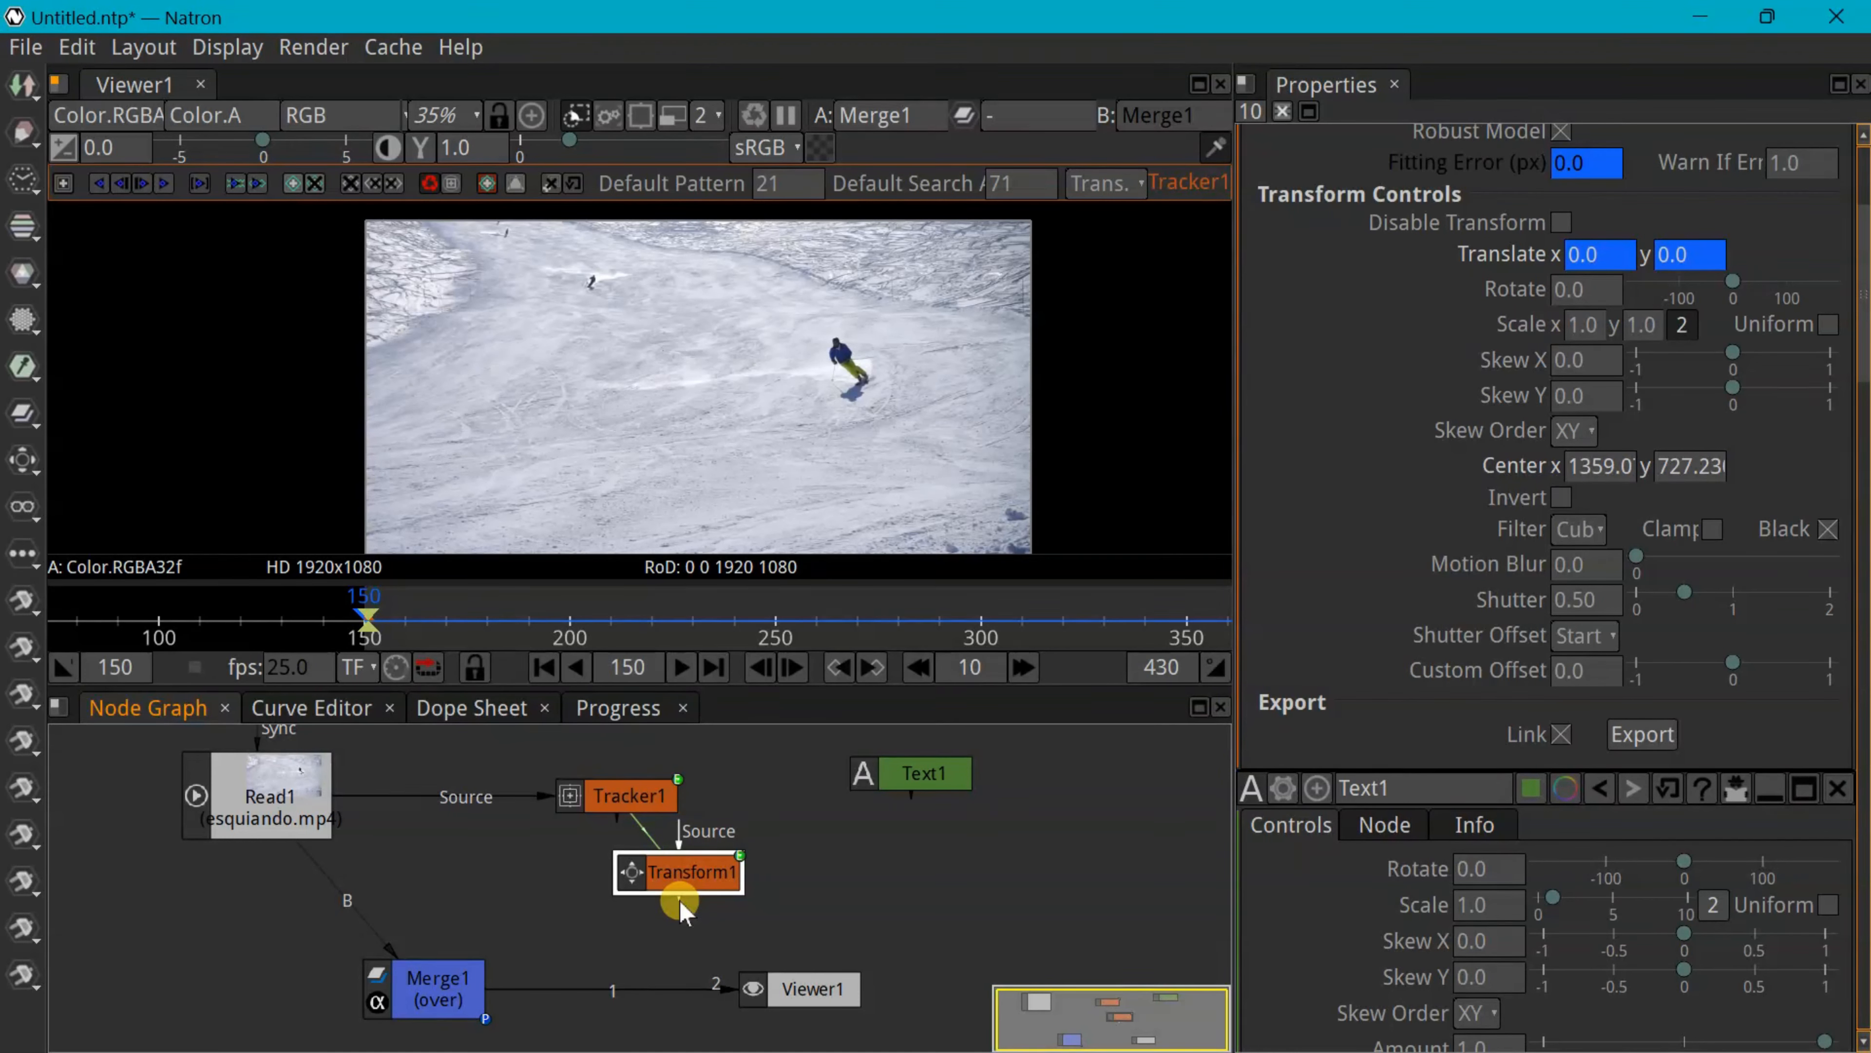
{"action": "left_click_drag", "start_coordinate": [680, 900], "coordinate": [431, 988]}
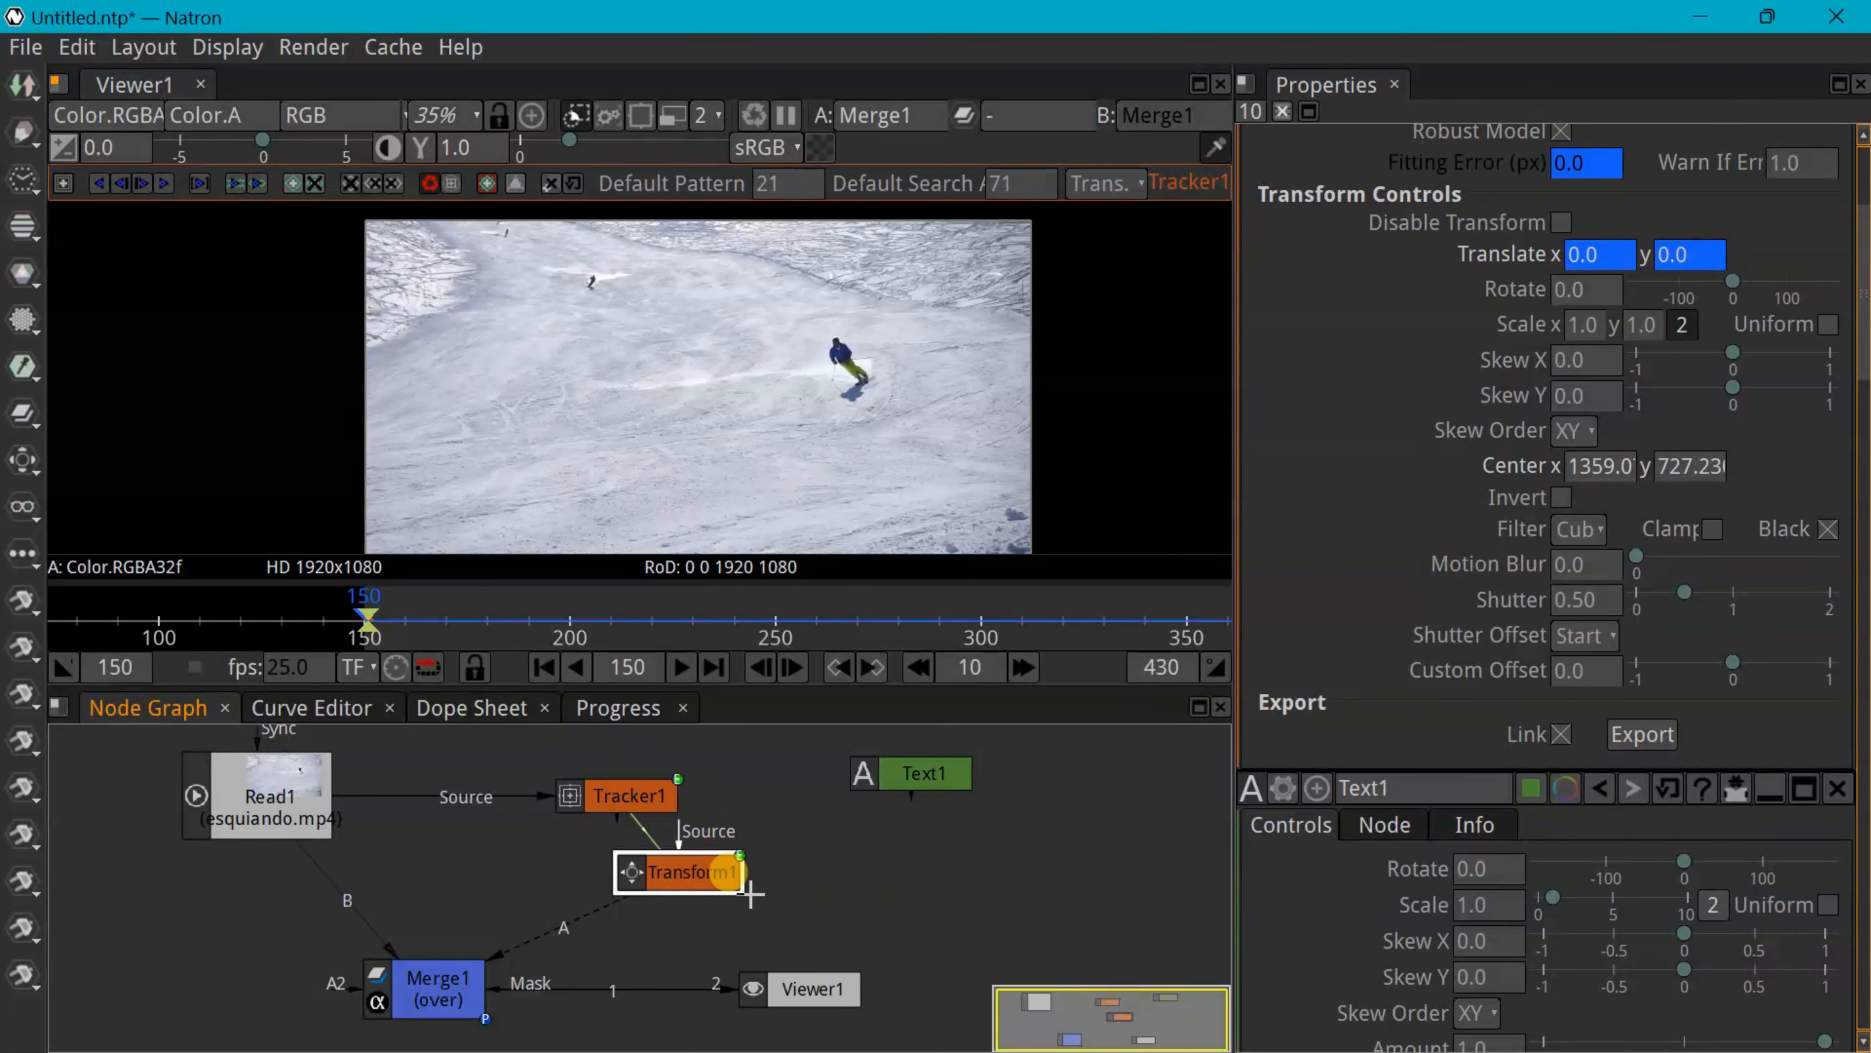
{"action": "left_click_drag", "start_coordinate": [690, 875], "coordinate": [755, 904]}
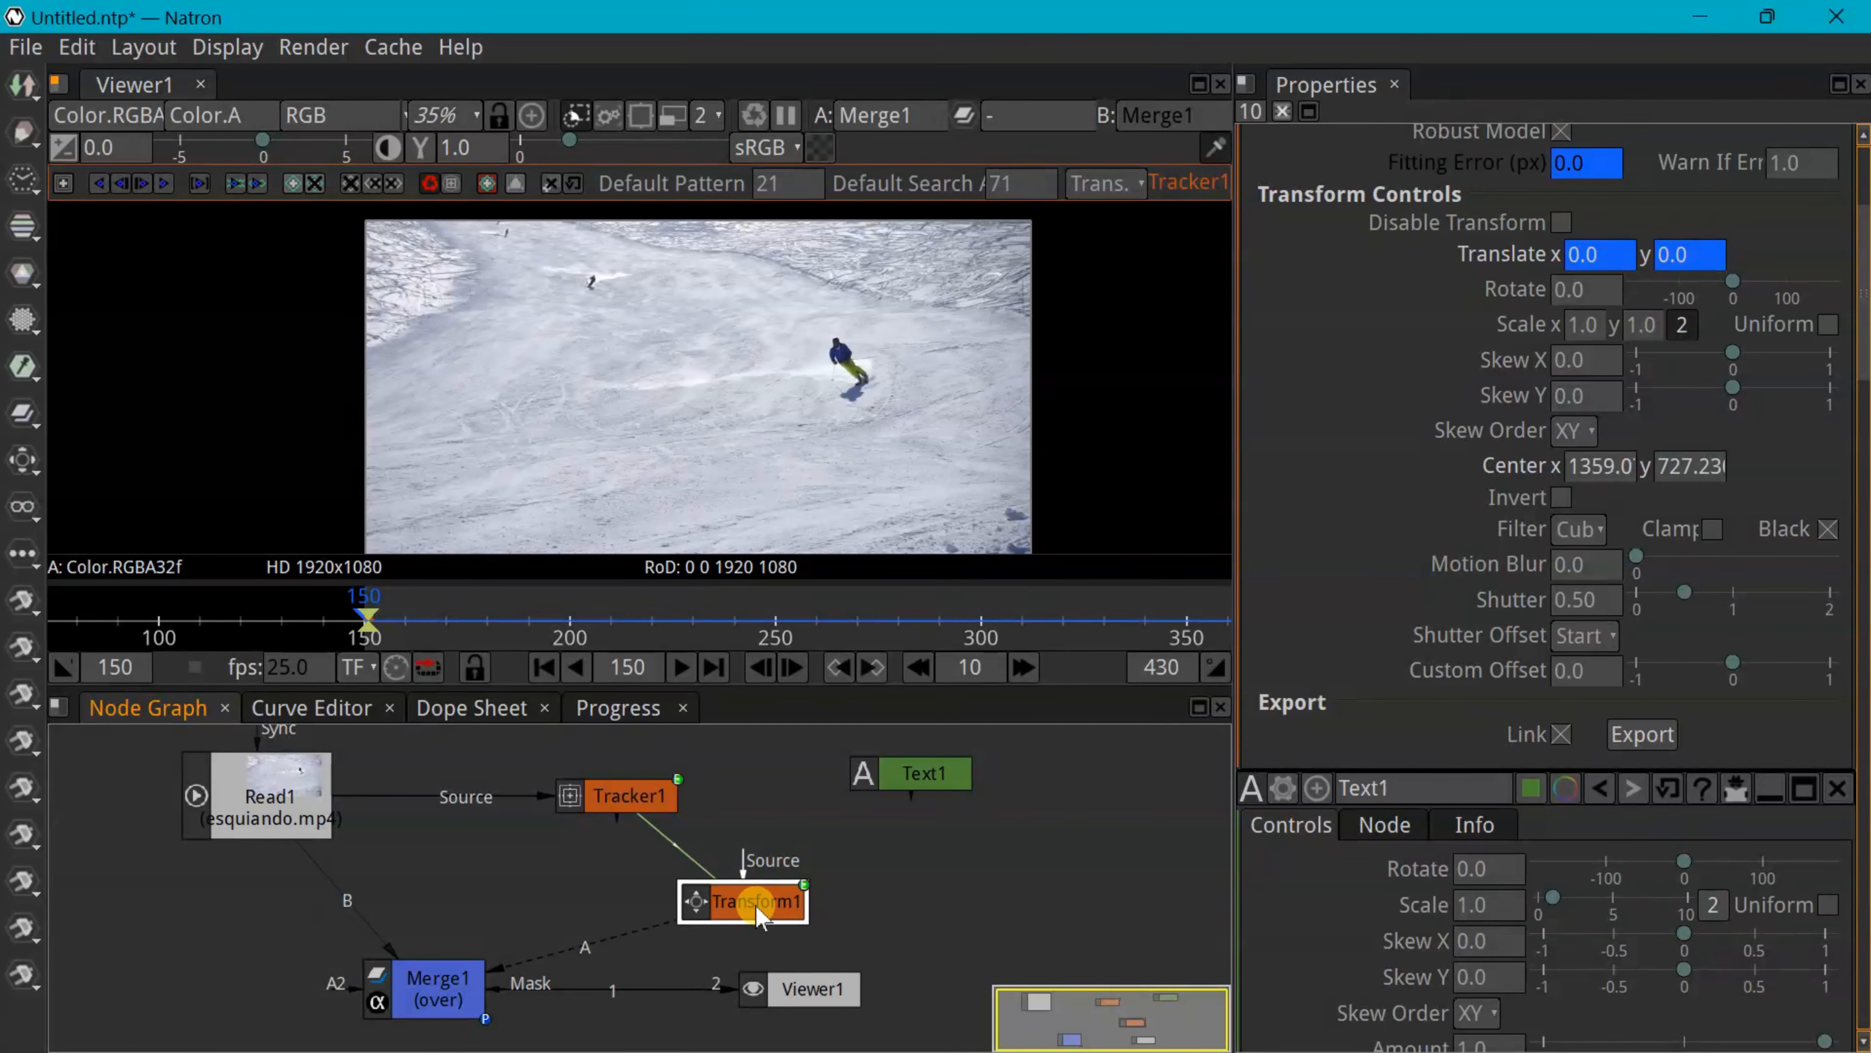
{"action": "left_click_drag", "start_coordinate": [911, 804], "coordinate": [740, 879]}
{"action": "left_click_drag", "start_coordinate": [931, 792], "coordinate": [924, 787]}
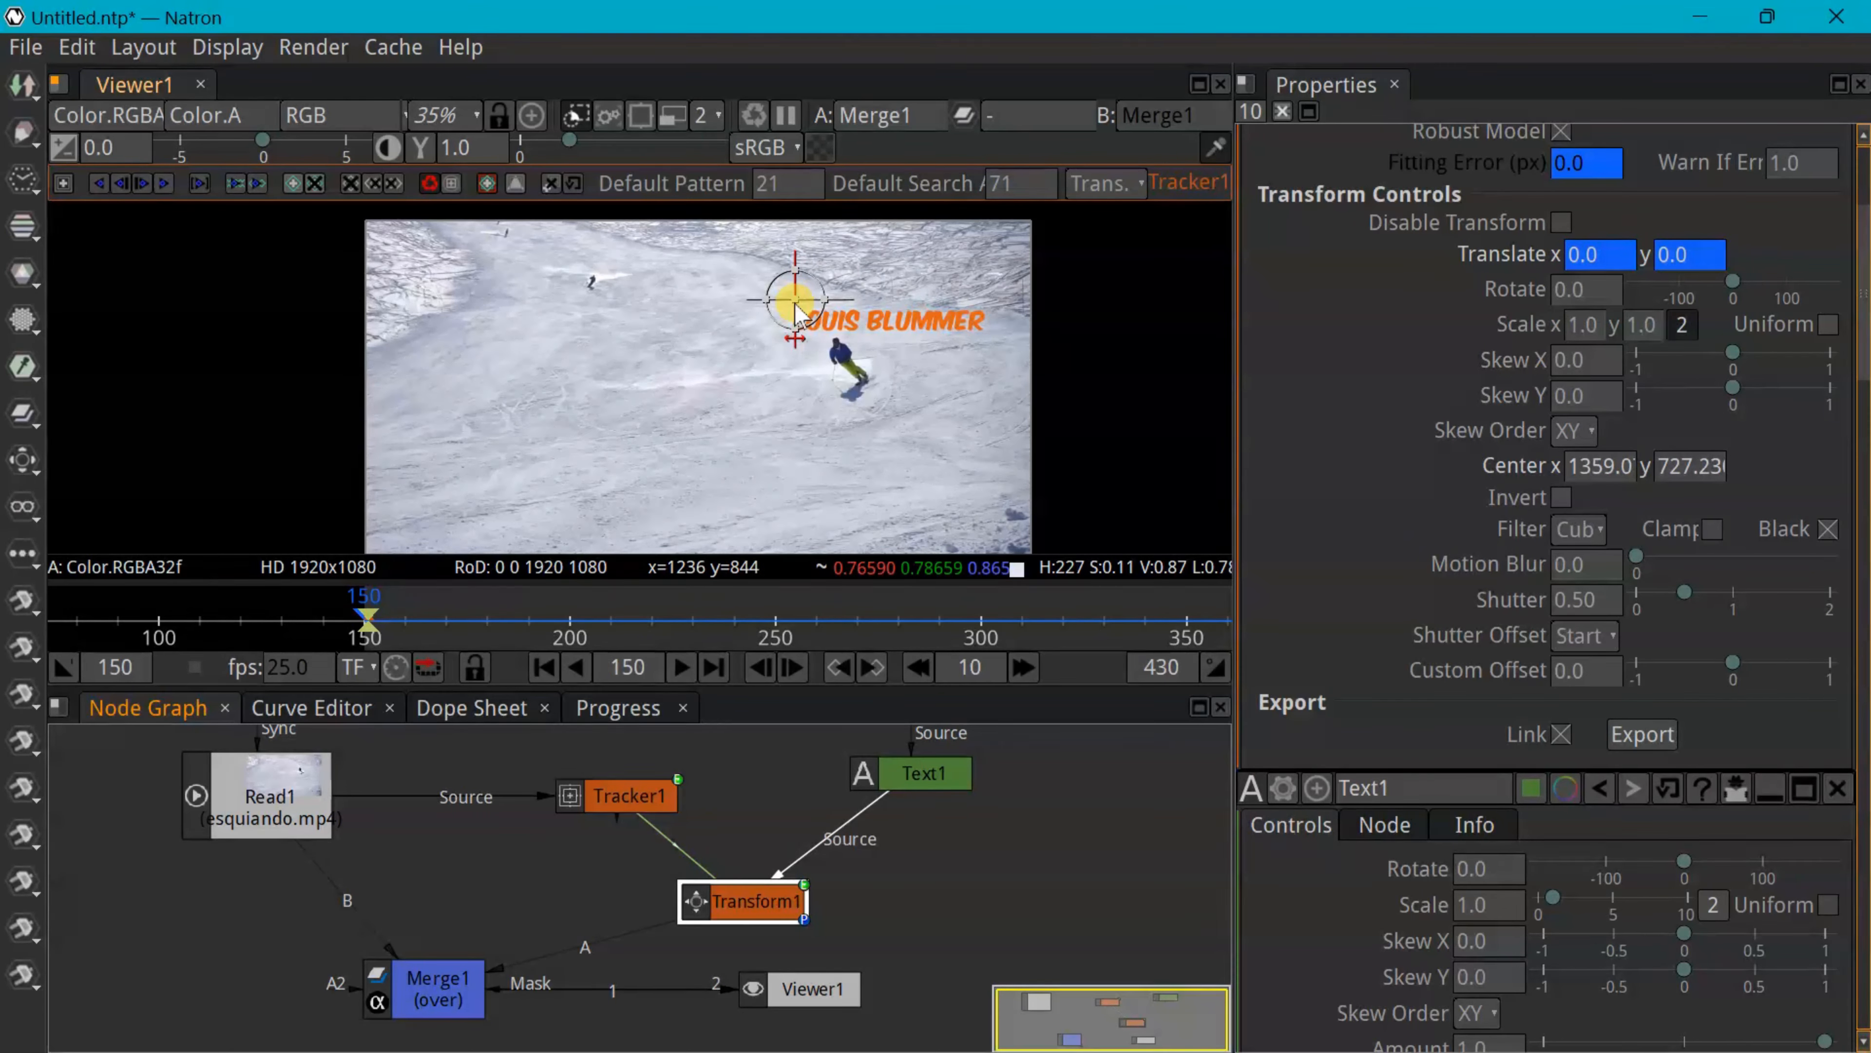
{"action": "left_click_drag", "start_coordinate": [797, 314], "coordinate": [782, 310]}
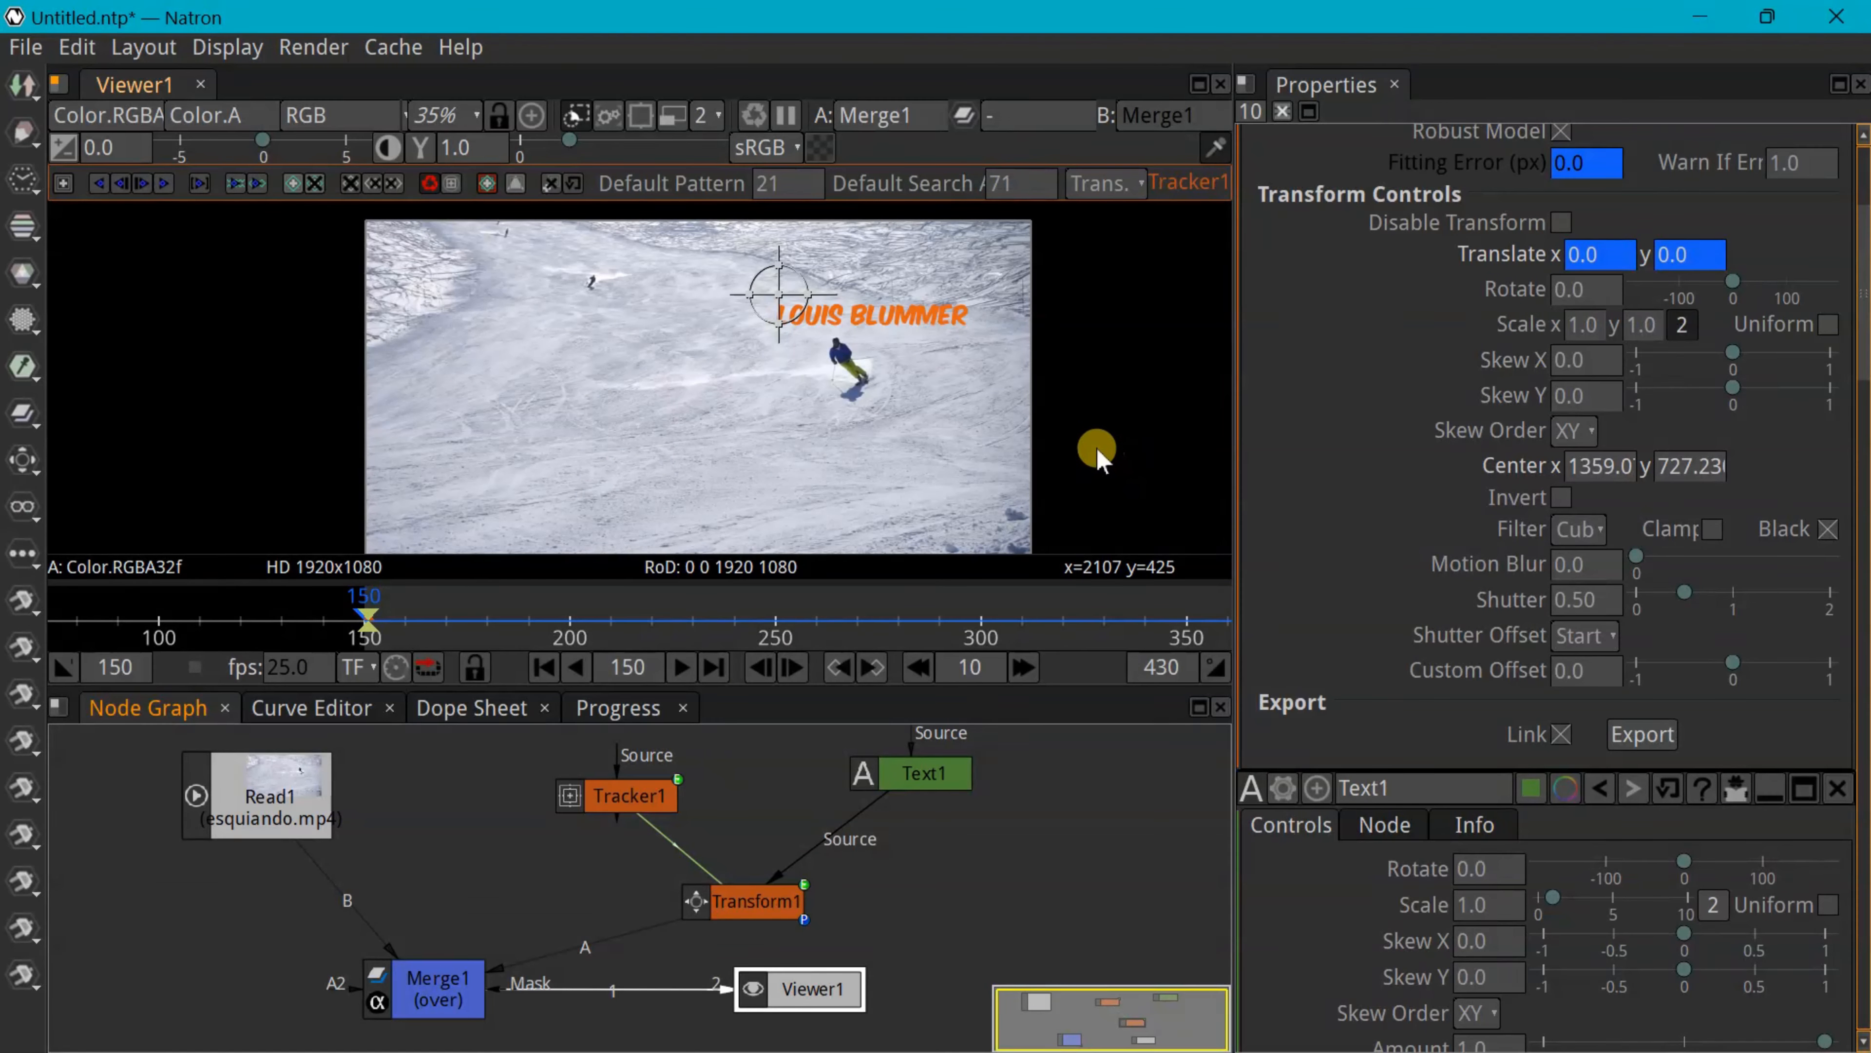
{"action": "key", "text": "space"}
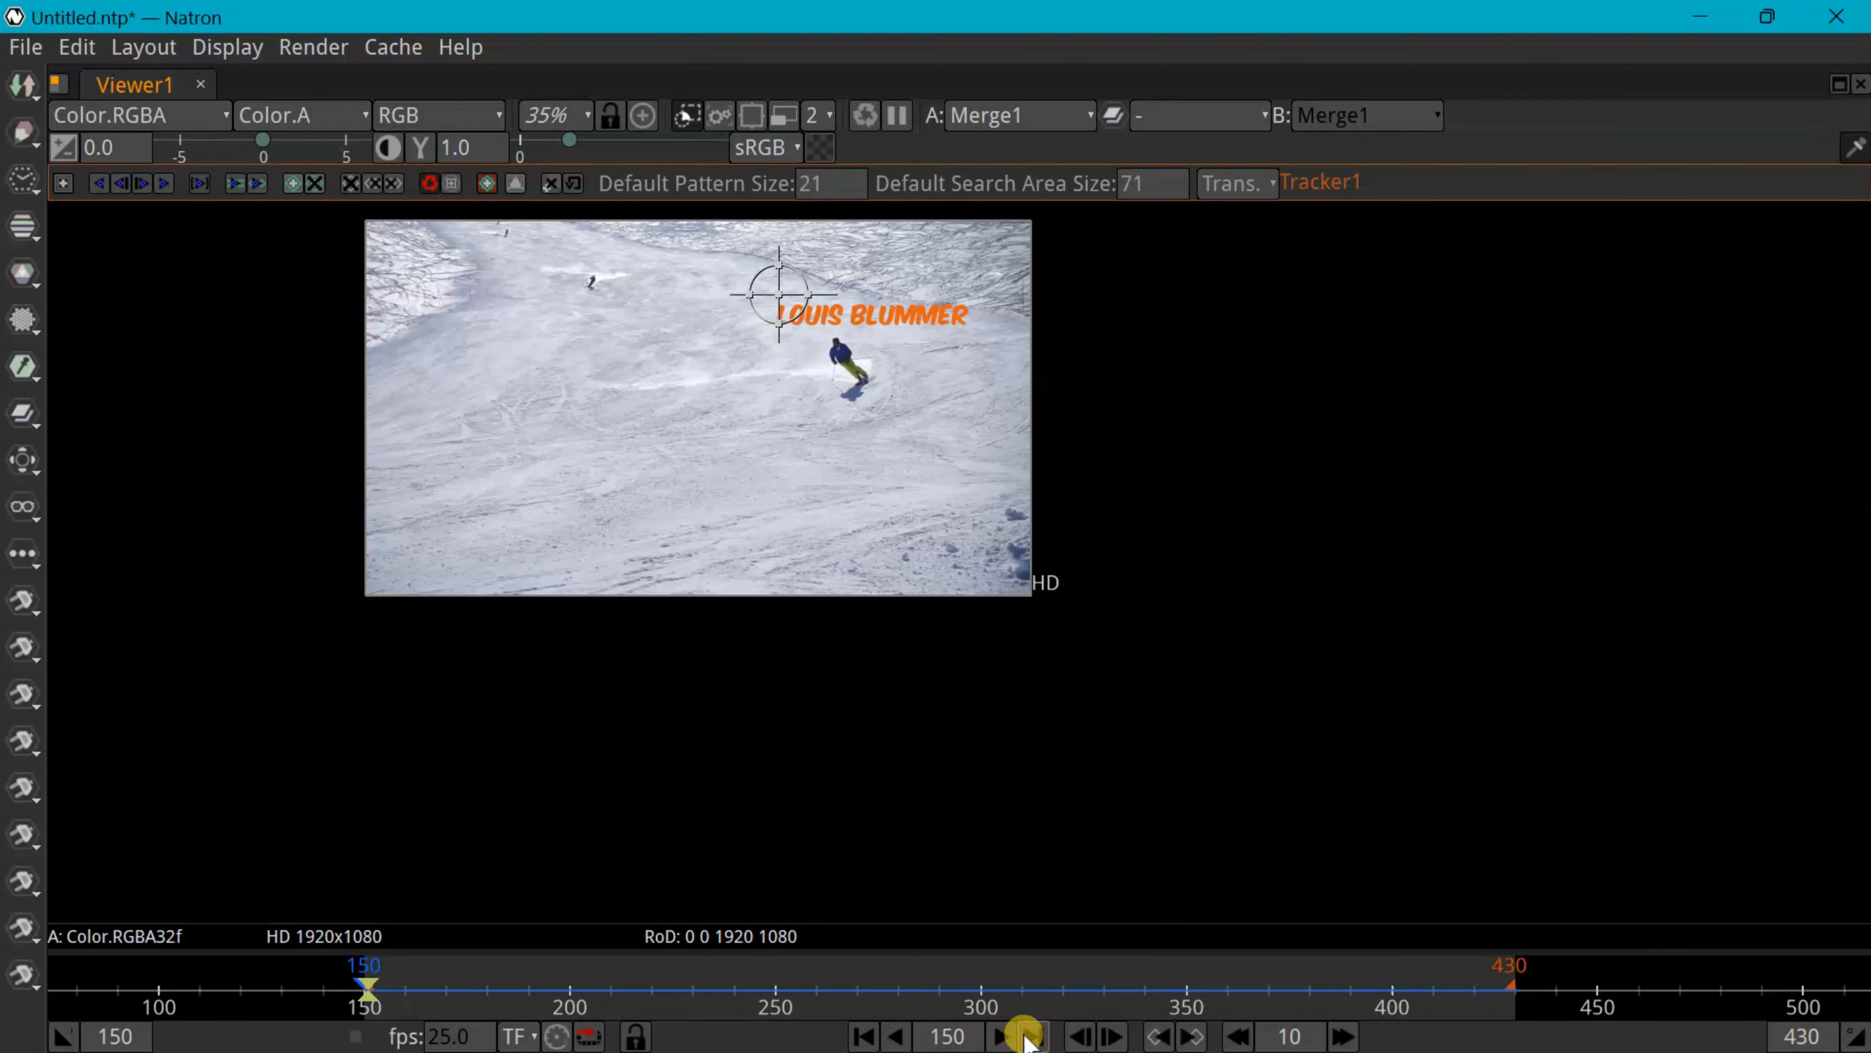
{"action": "scroll", "coordinate": [287, 265], "scroll_direction": "up", "scroll_amount": 4}
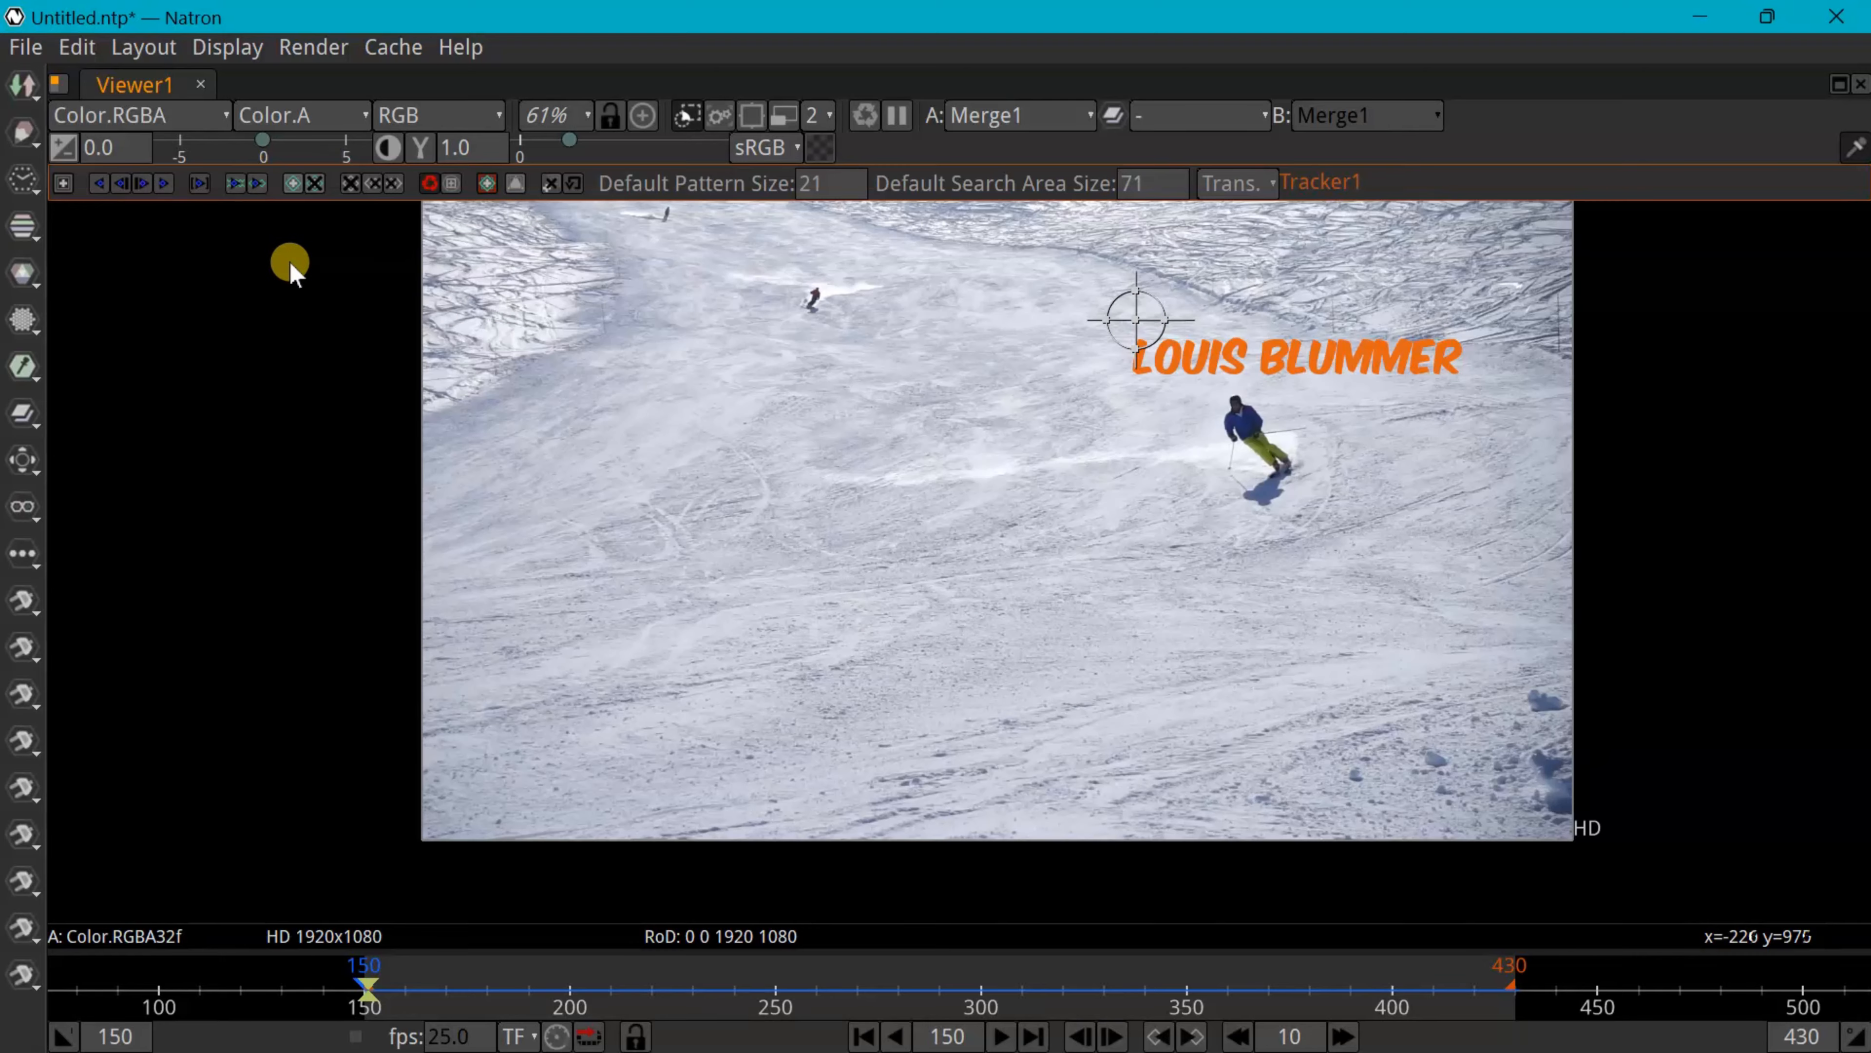
{"action": "scroll", "coordinate": [1485, 519], "scroll_direction": "up", "scroll_amount": 1}
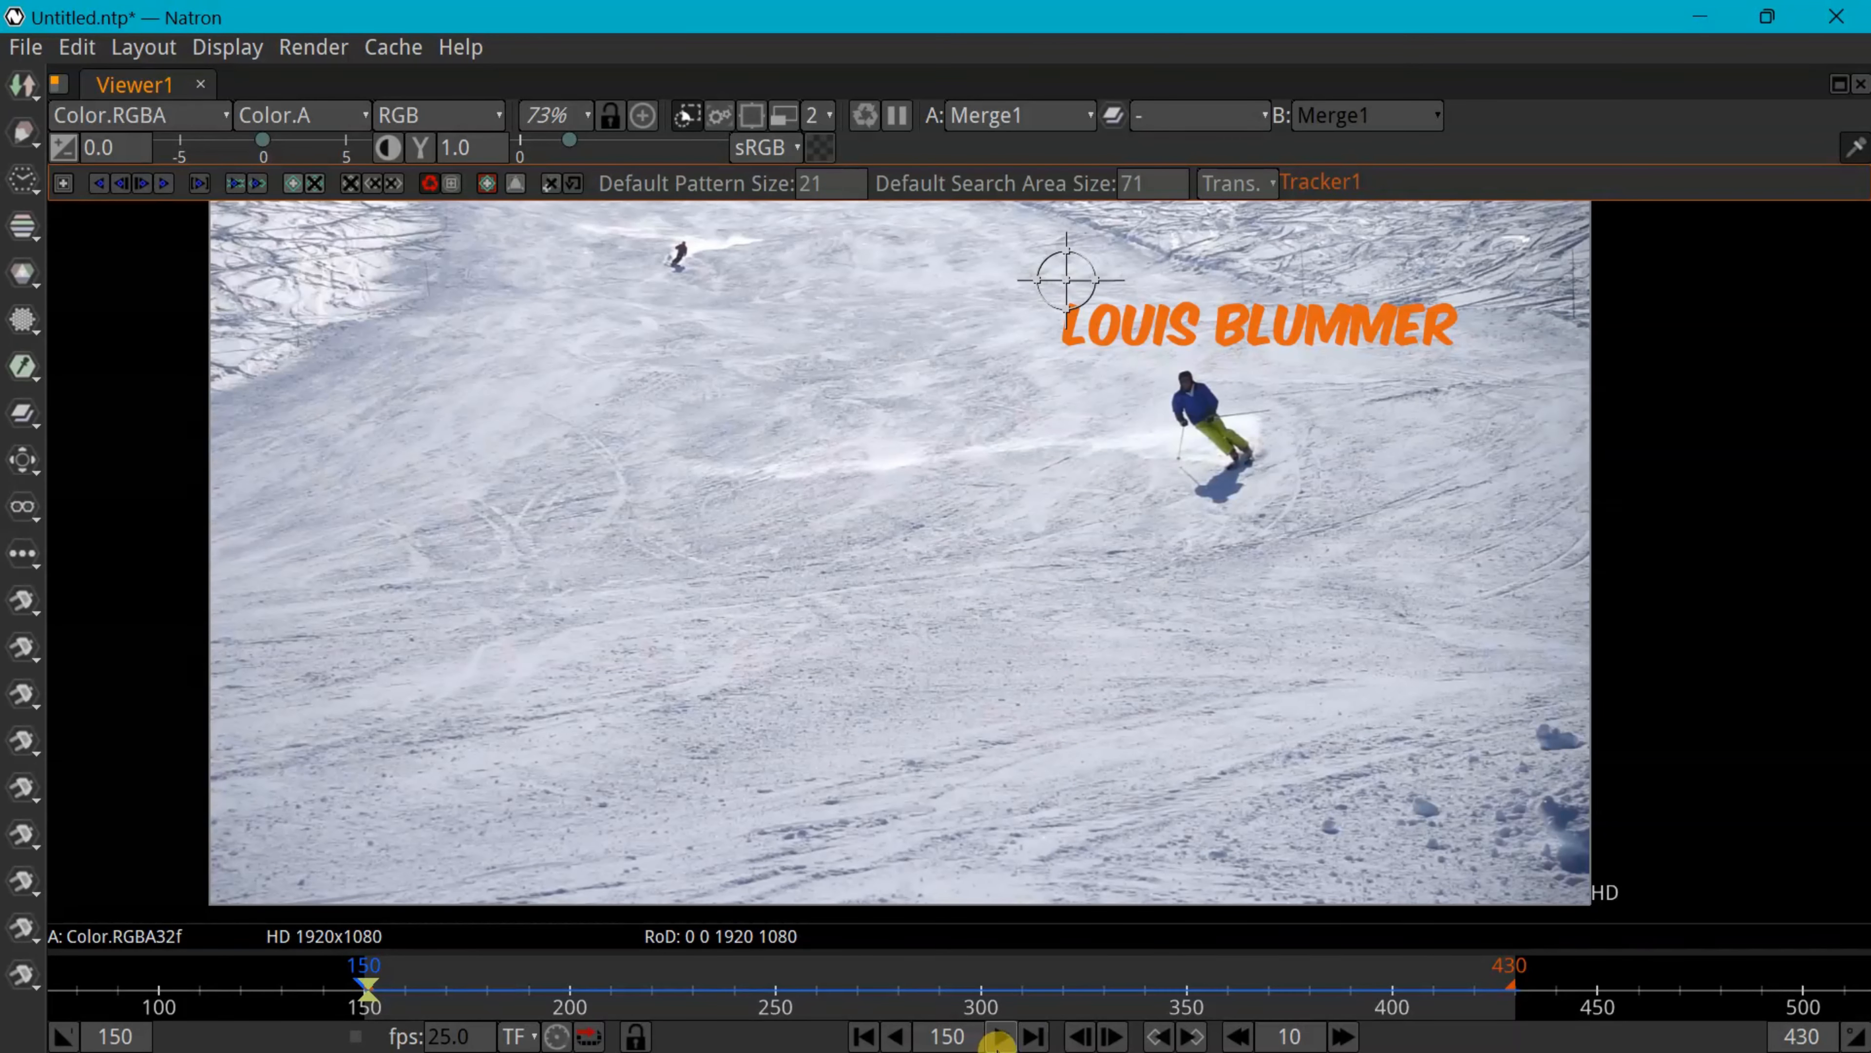
Play the clip through frame 413 to confirm the title follows the skier
{"action": "left_click", "coordinate": [1000, 1036]}
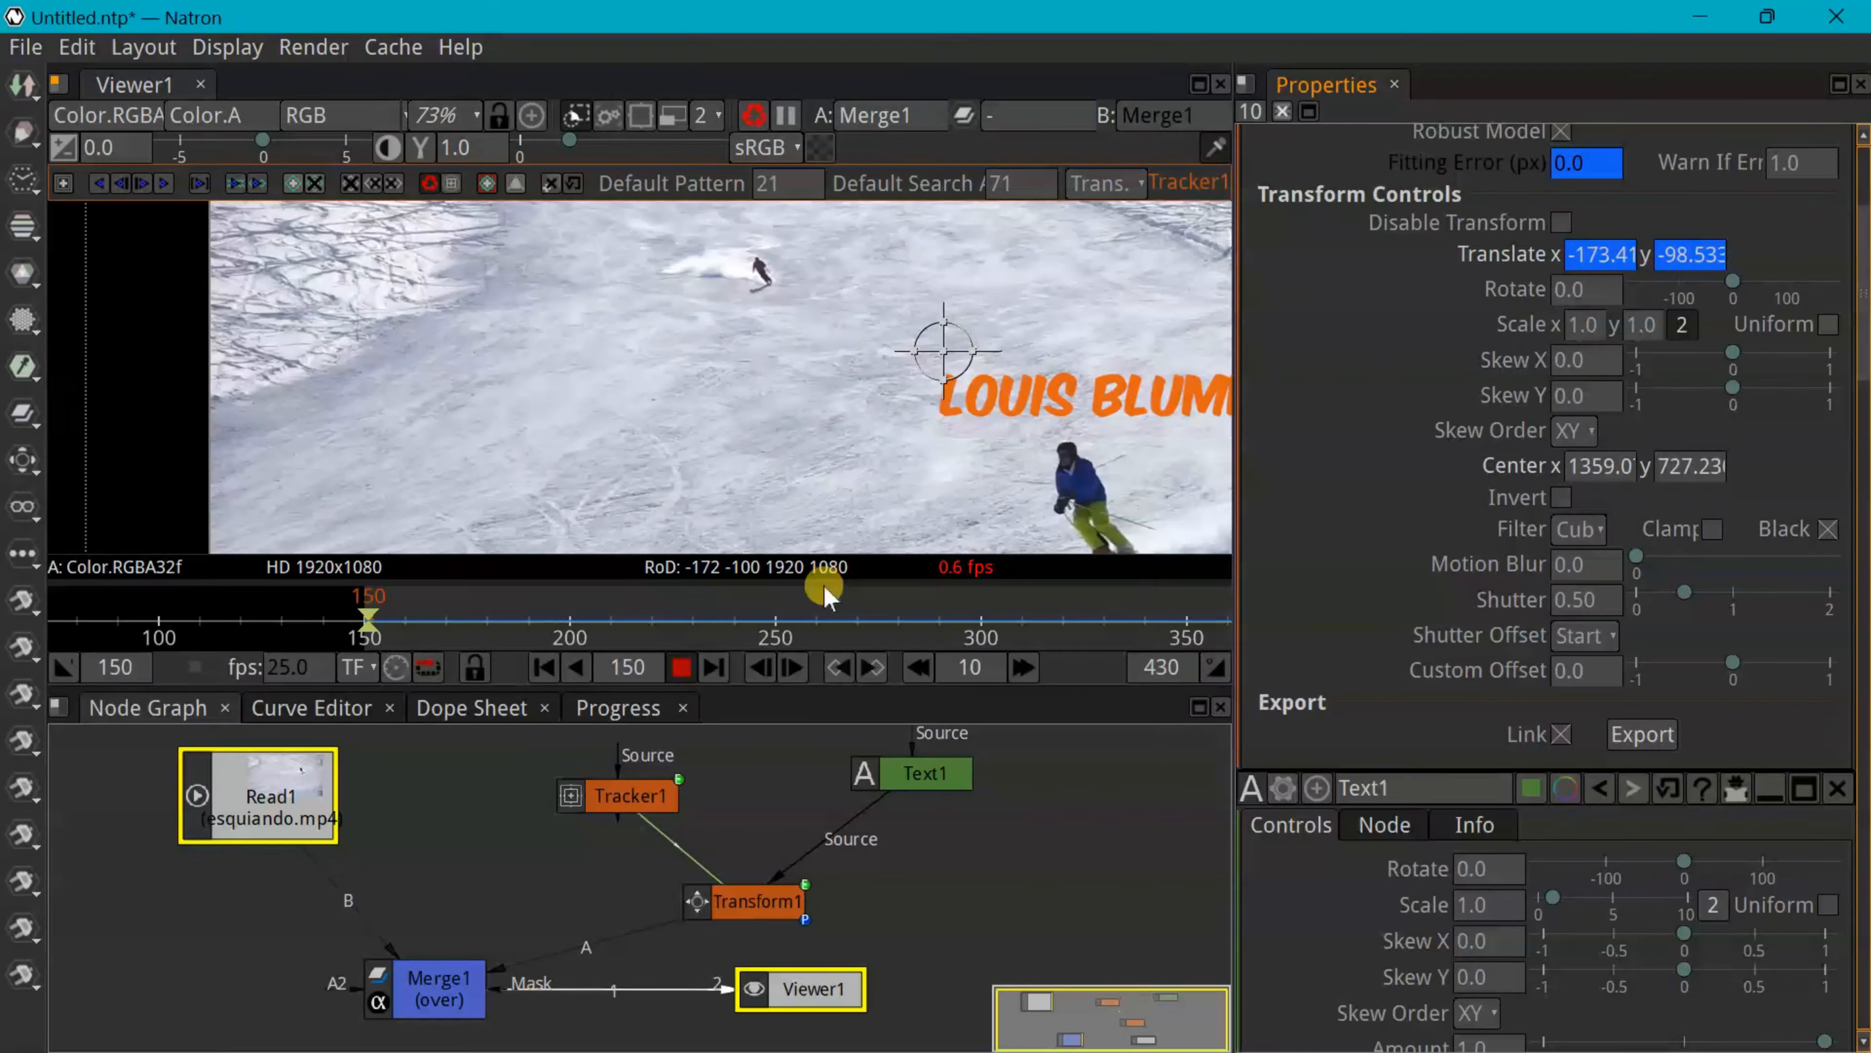
{"action": "scroll", "coordinate": [860, 405], "scroll_direction": "down", "scroll_amount": 3}
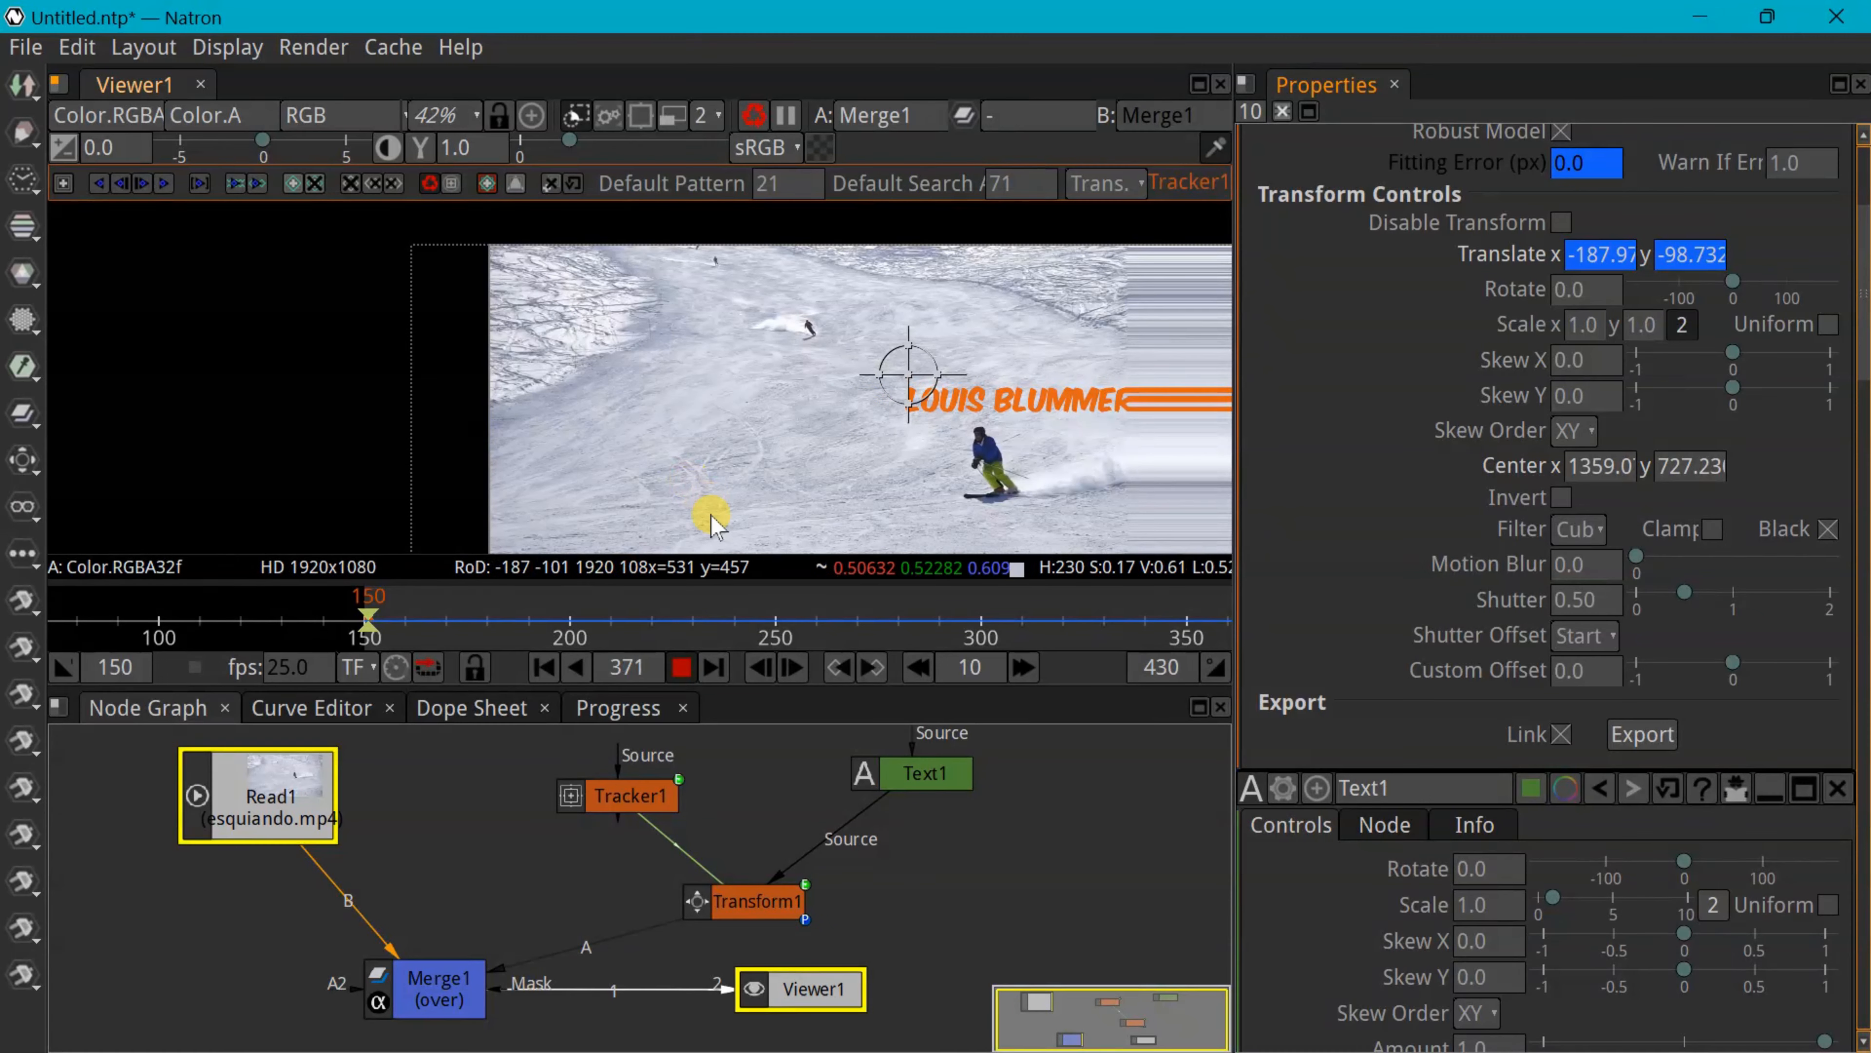
{"action": "scroll", "coordinate": [600, 420], "scroll_direction": "down", "scroll_amount": 2}
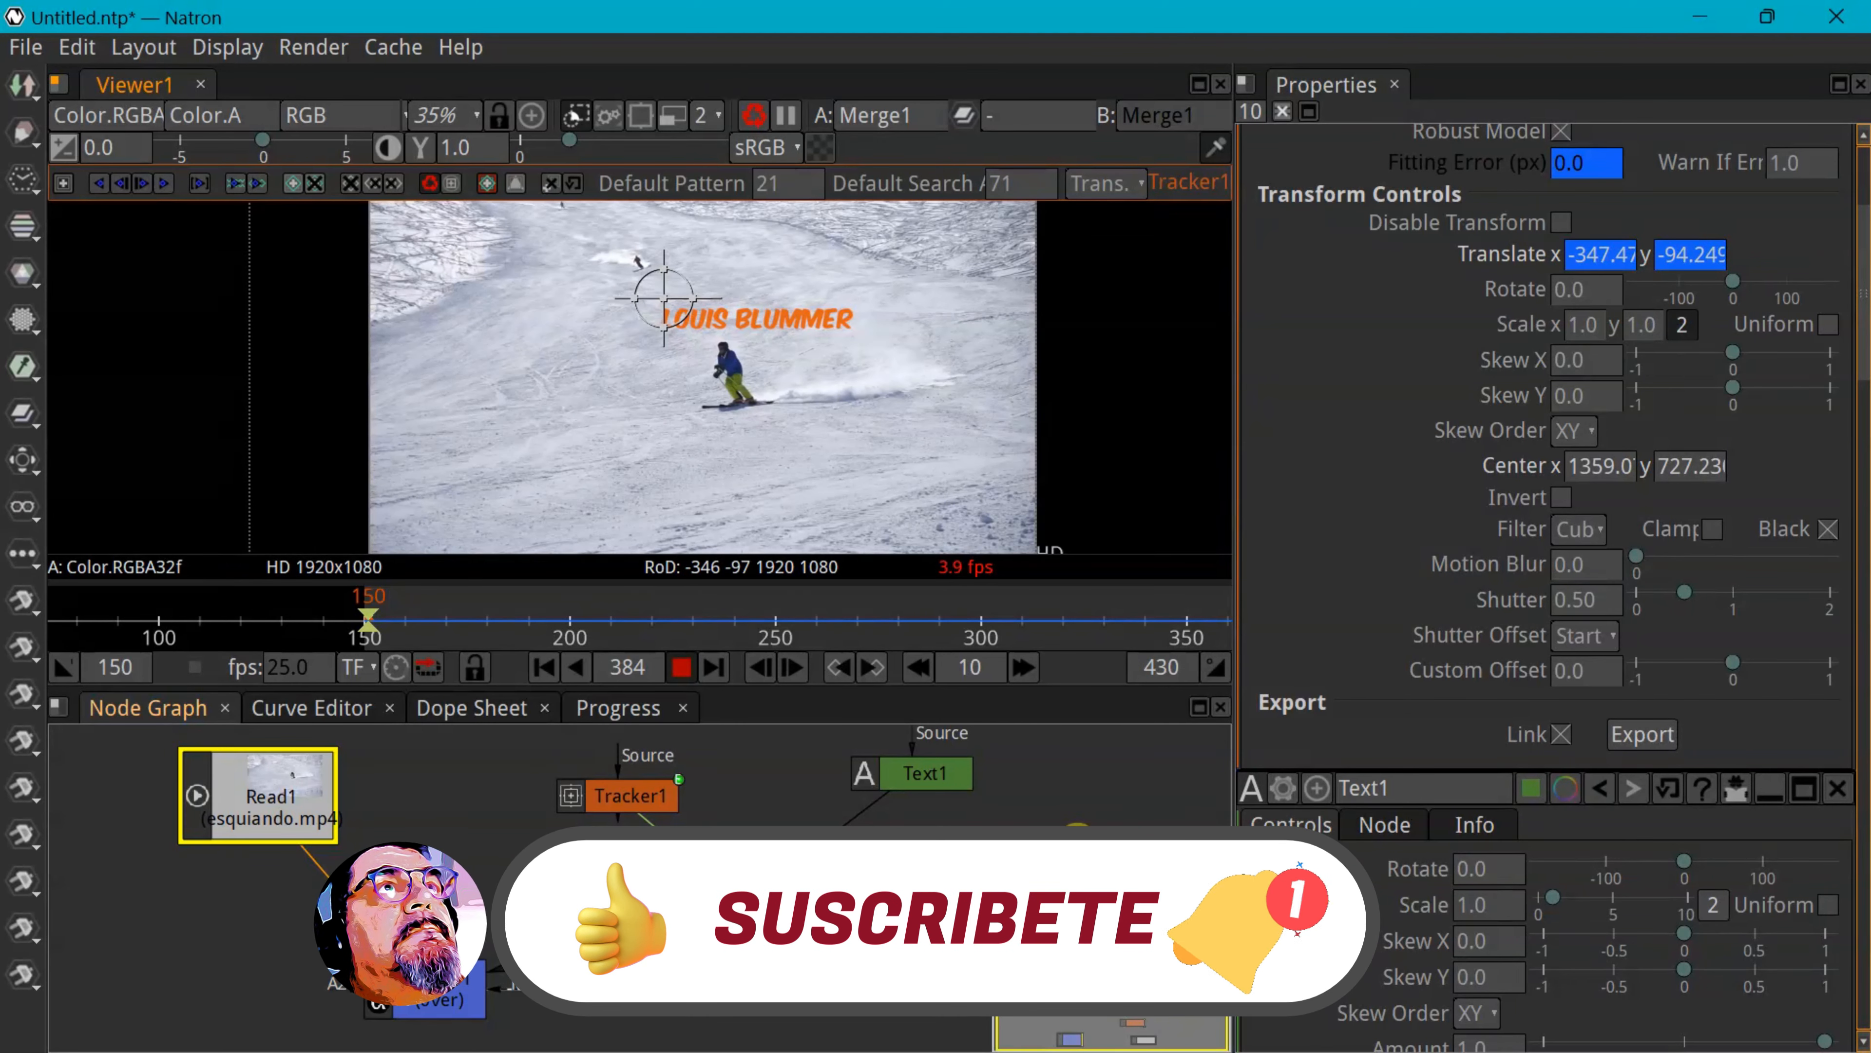
{"action": "left_click", "coordinate": [681, 667]}
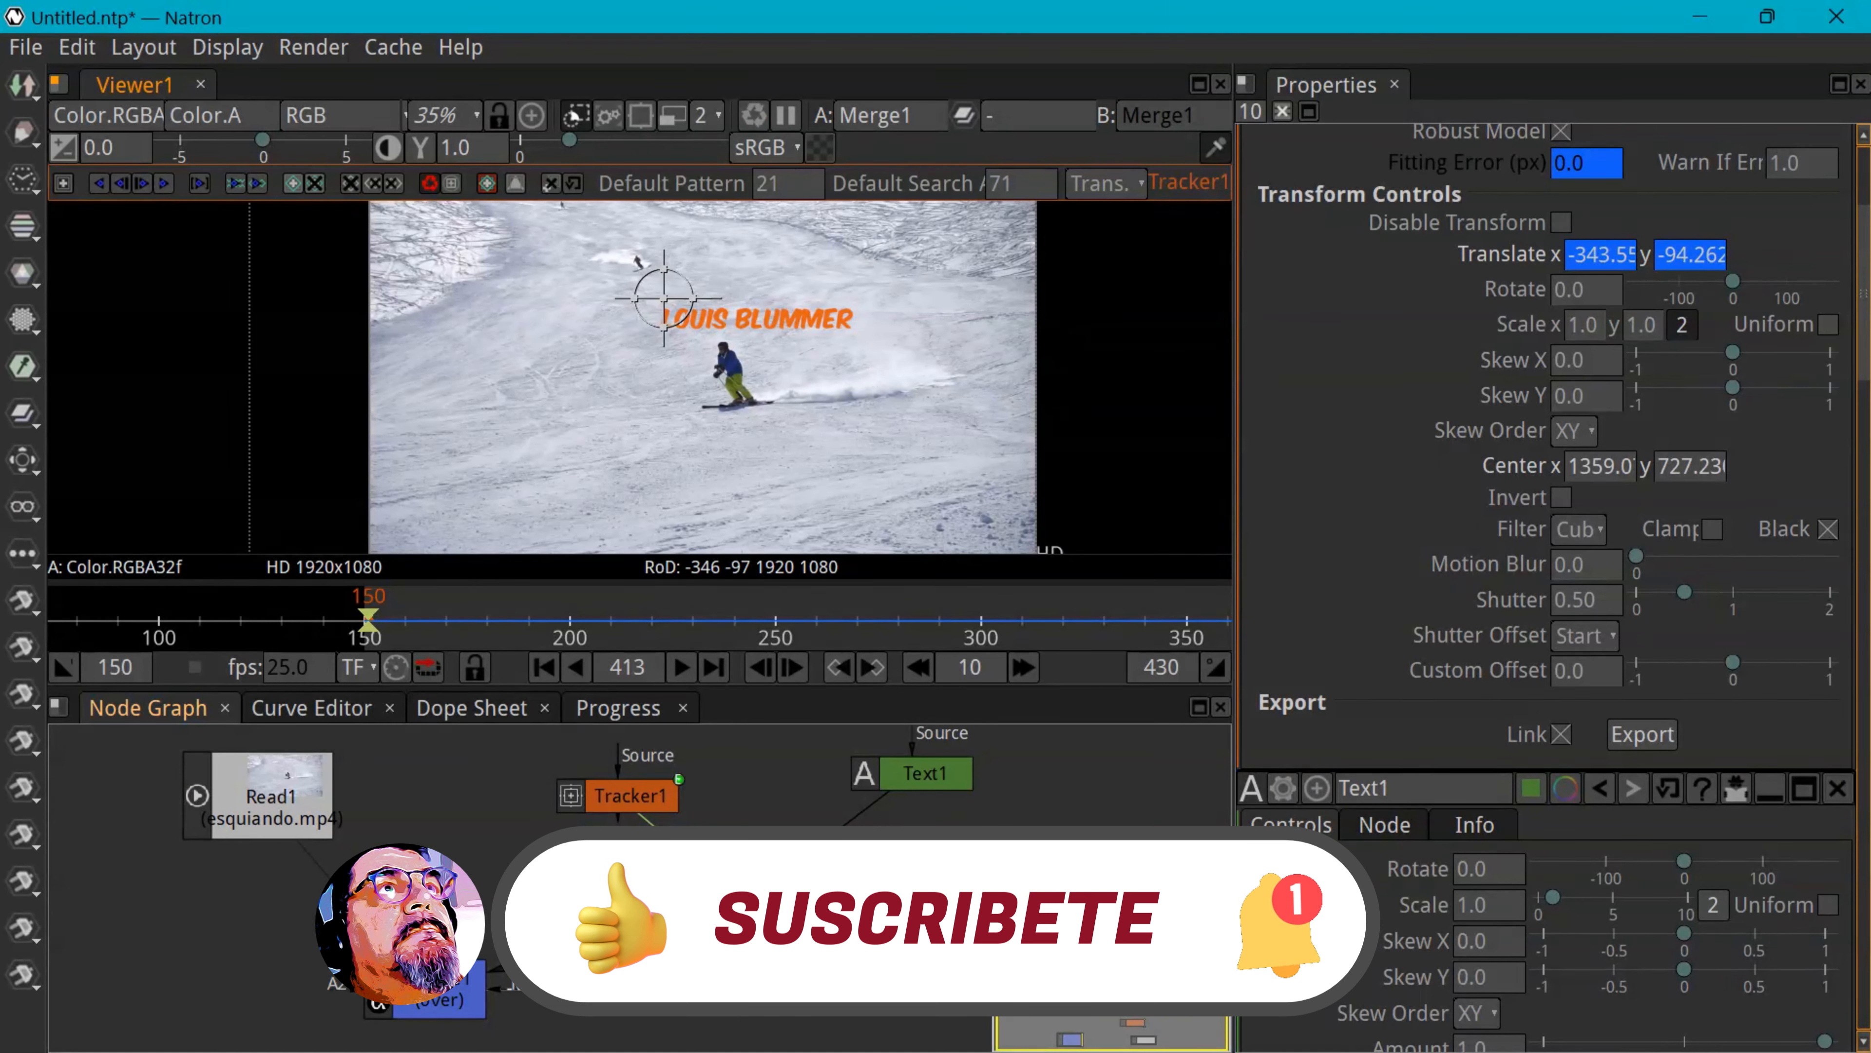
{"action": "left_click", "coordinate": [20, 89]}
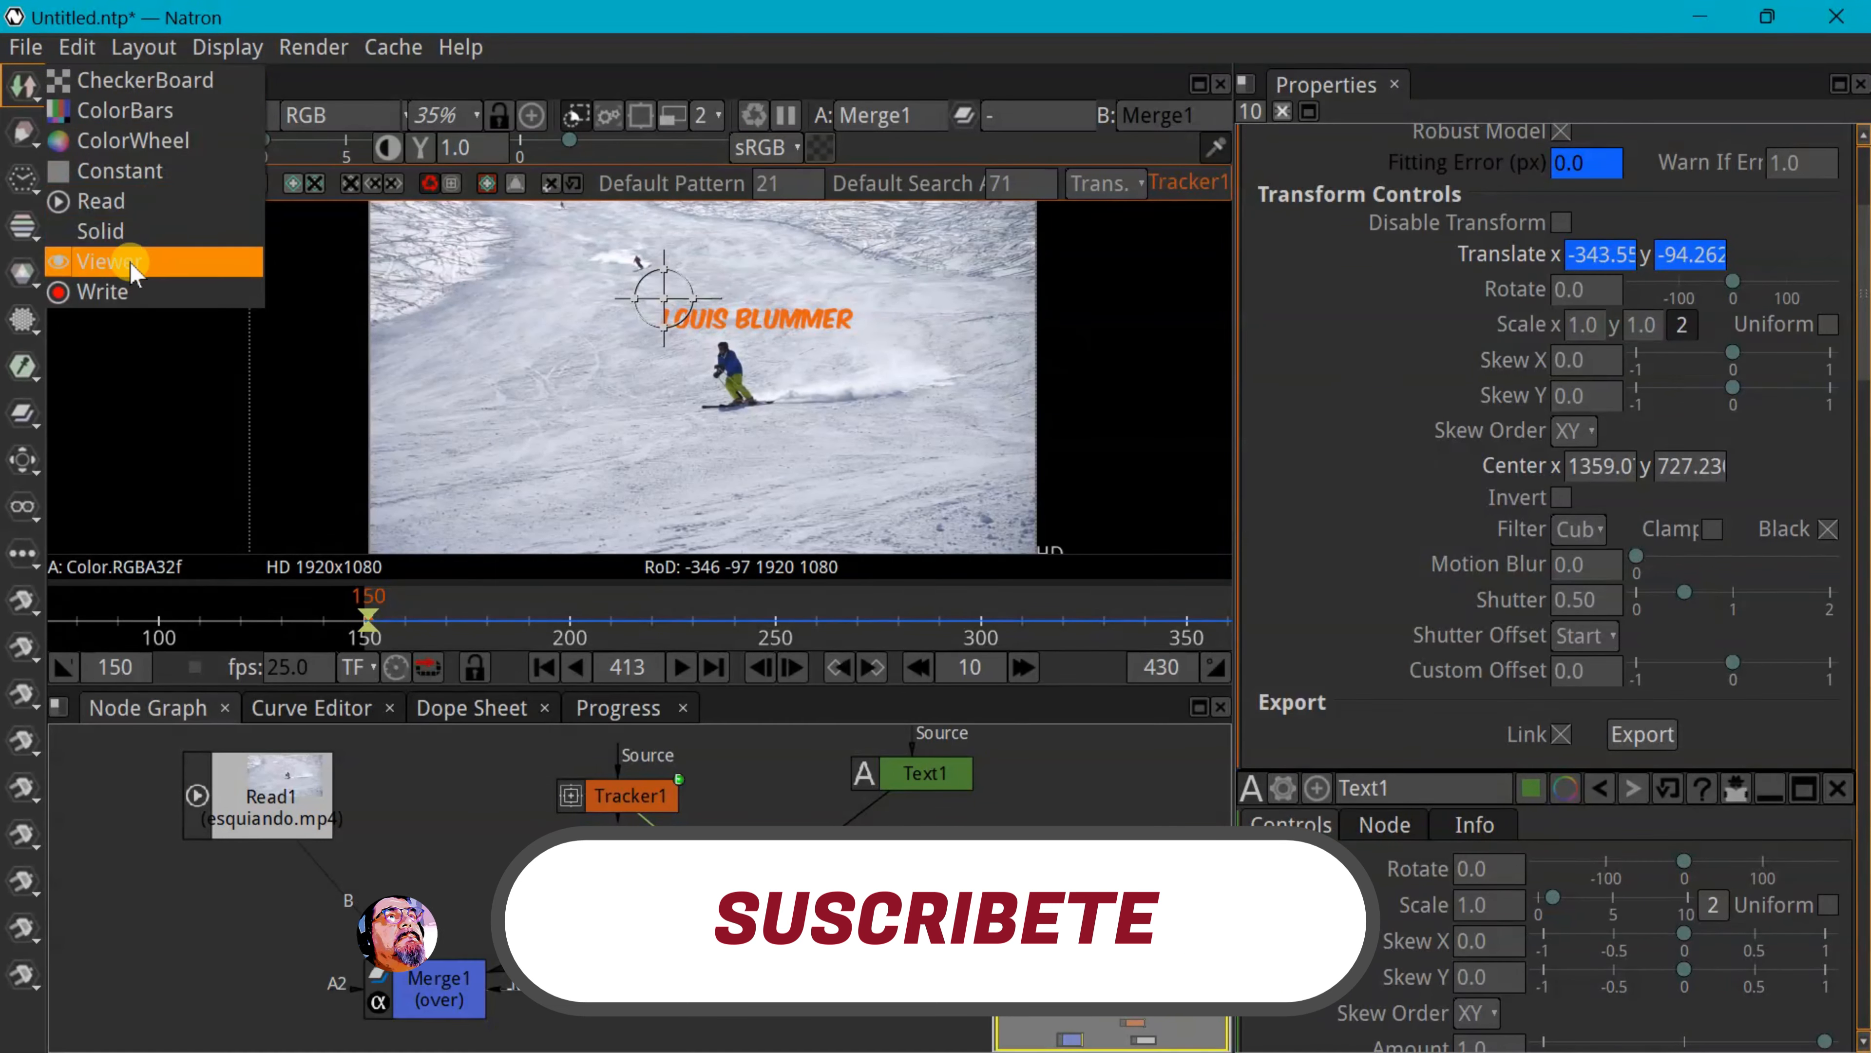
Add a Write node and set its save location to the D:/ drive
{"action": "left_click", "coordinate": [115, 291]}
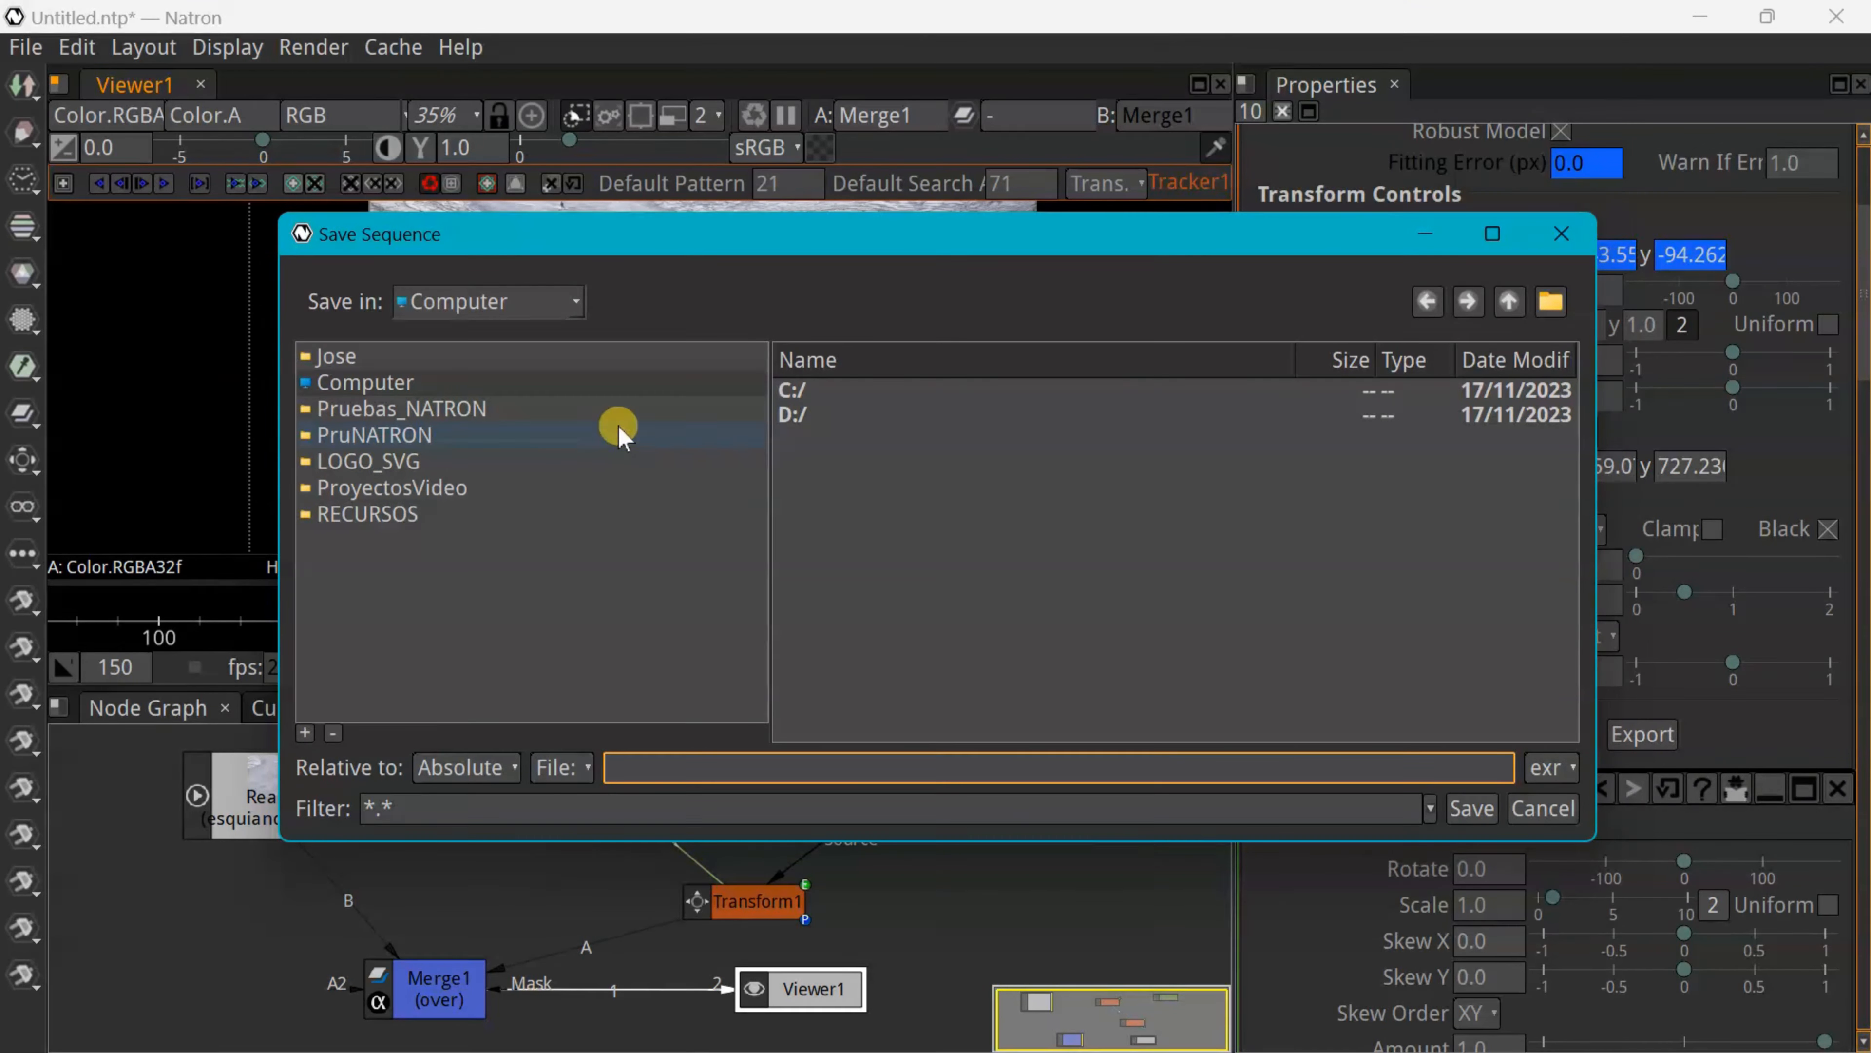
{"action": "left_click", "coordinate": [389, 391]}
{"action": "left_click", "coordinate": [787, 416]}
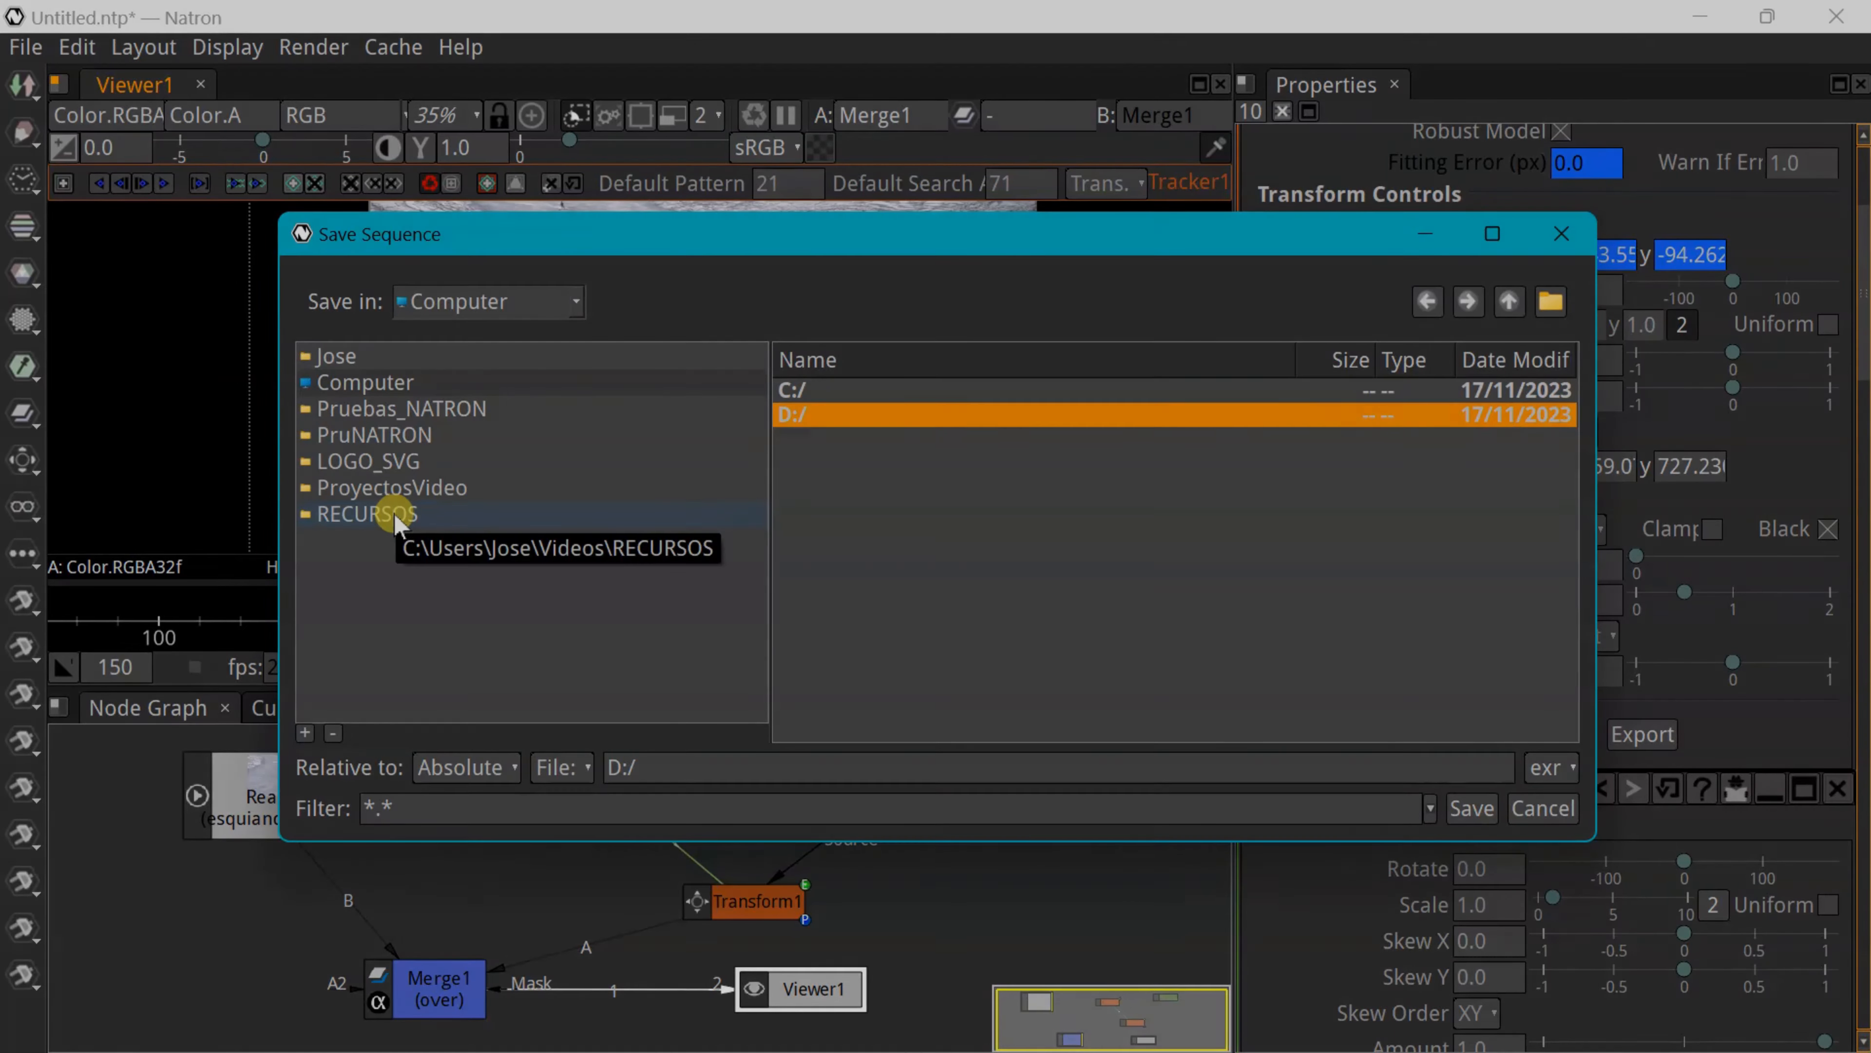